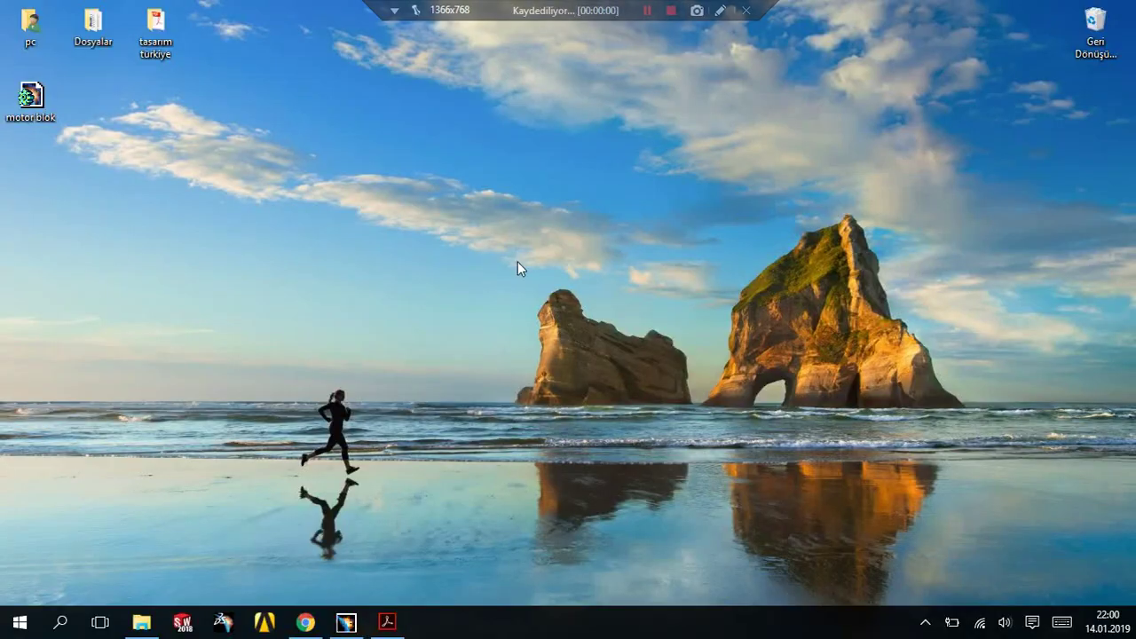
- View the motor bloğu.pdf engine block drawing, then return to CATIA's Start menu
{"action": "left_click", "coordinate": [387, 623]}
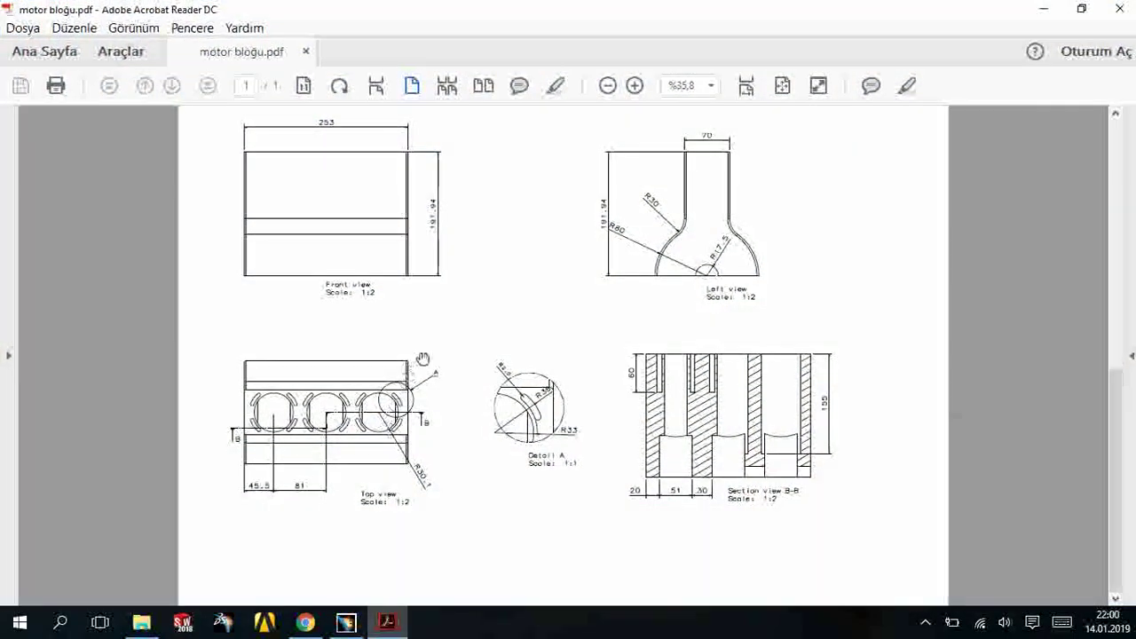
{"action": "left_click", "coordinate": [387, 621]}
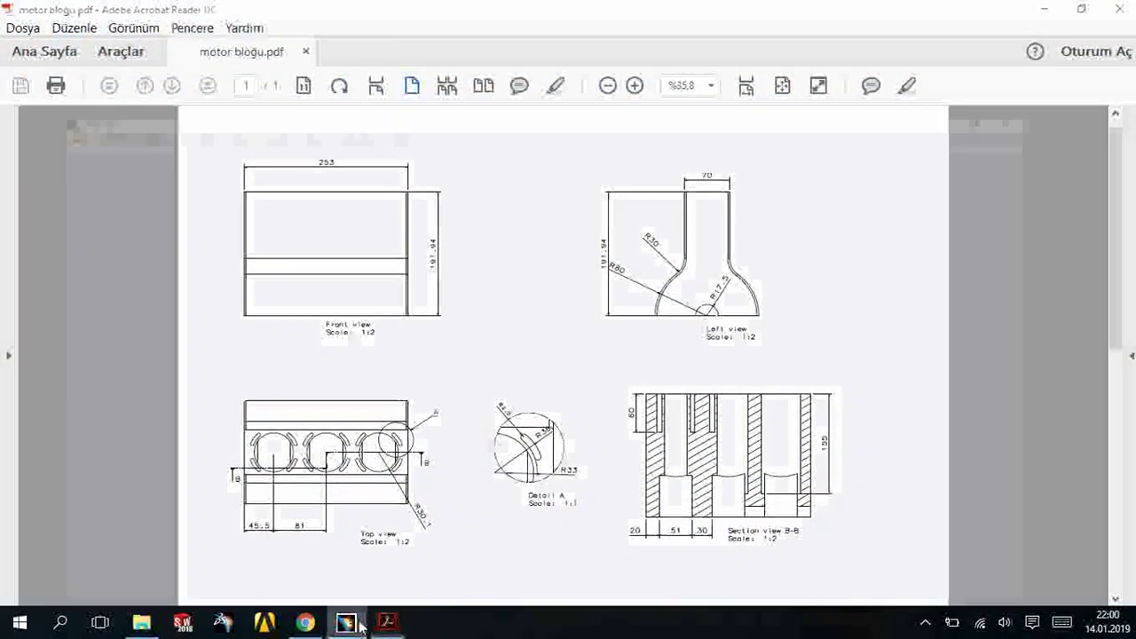
{"action": "left_click", "coordinate": [16, 26]}
{"action": "mouse_move", "coordinate": [64, 68]}
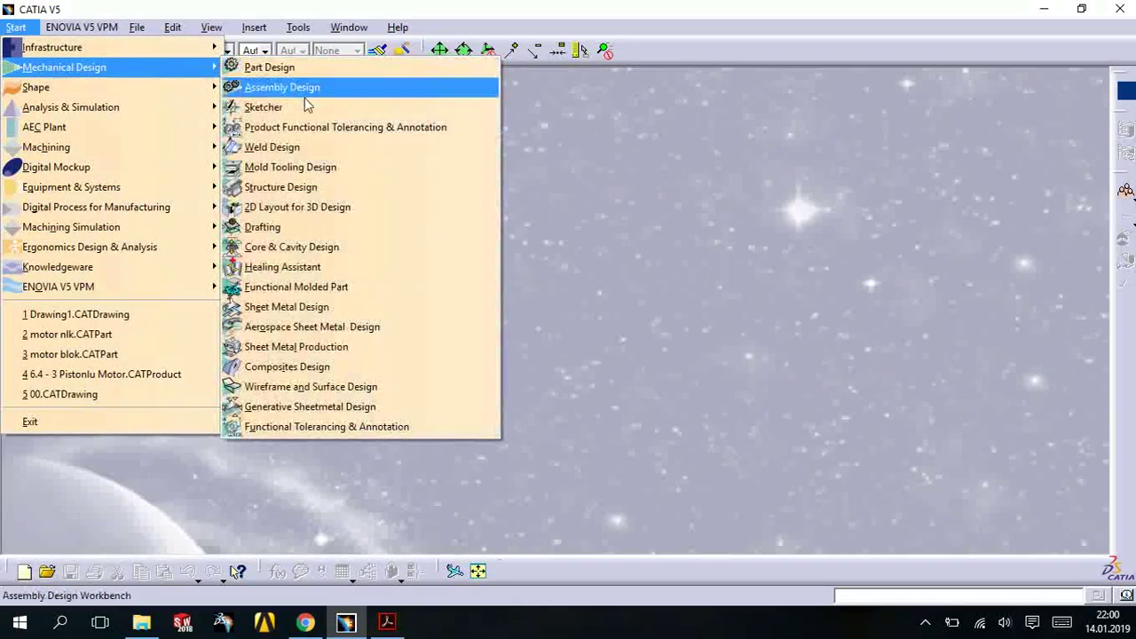
- Create a new Part Design part named 'motor blok' and start a sketch on the xy plane
{"action": "left_click", "coordinate": [284, 68]}
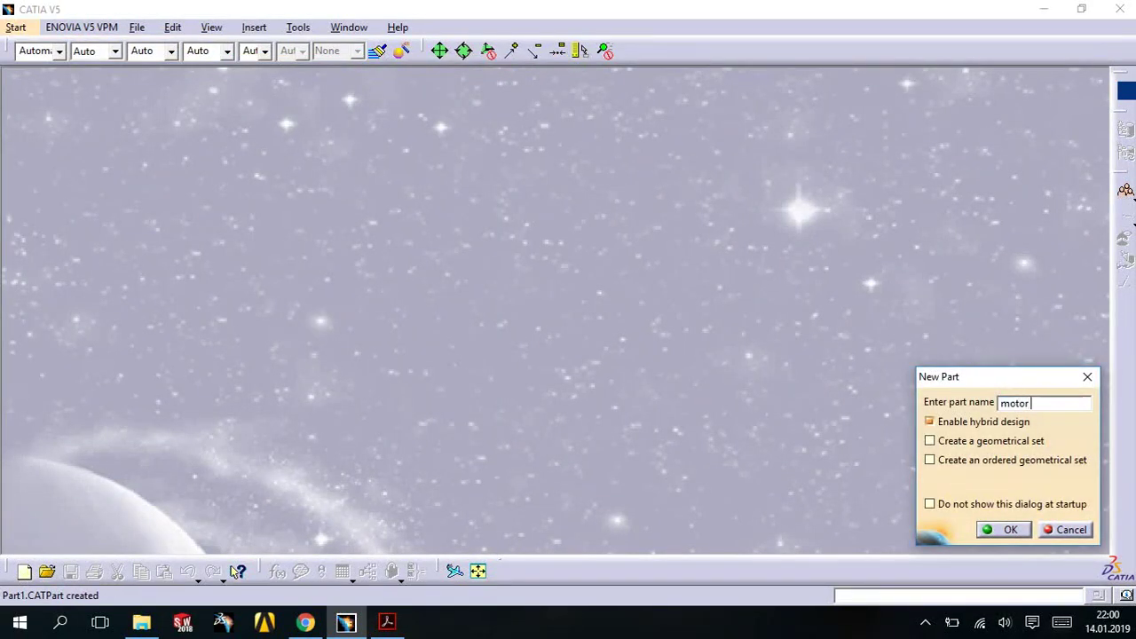
{"action": "type", "text": "motor blok"}
{"action": "left_click", "coordinate": [1003, 529]}
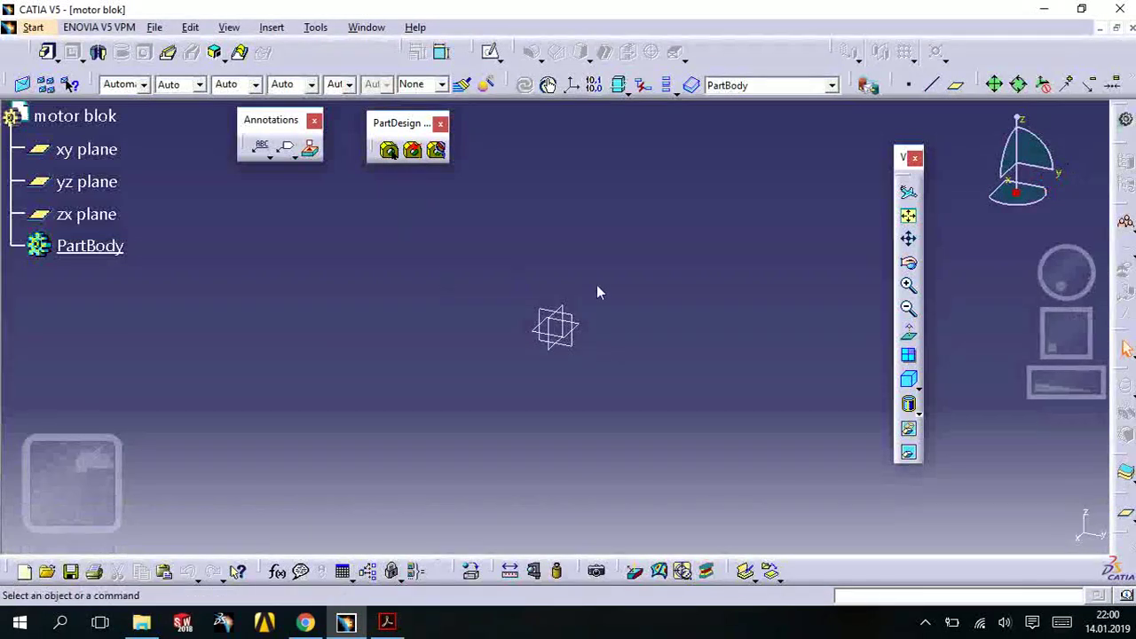
{"action": "left_click", "coordinate": [86, 151]}
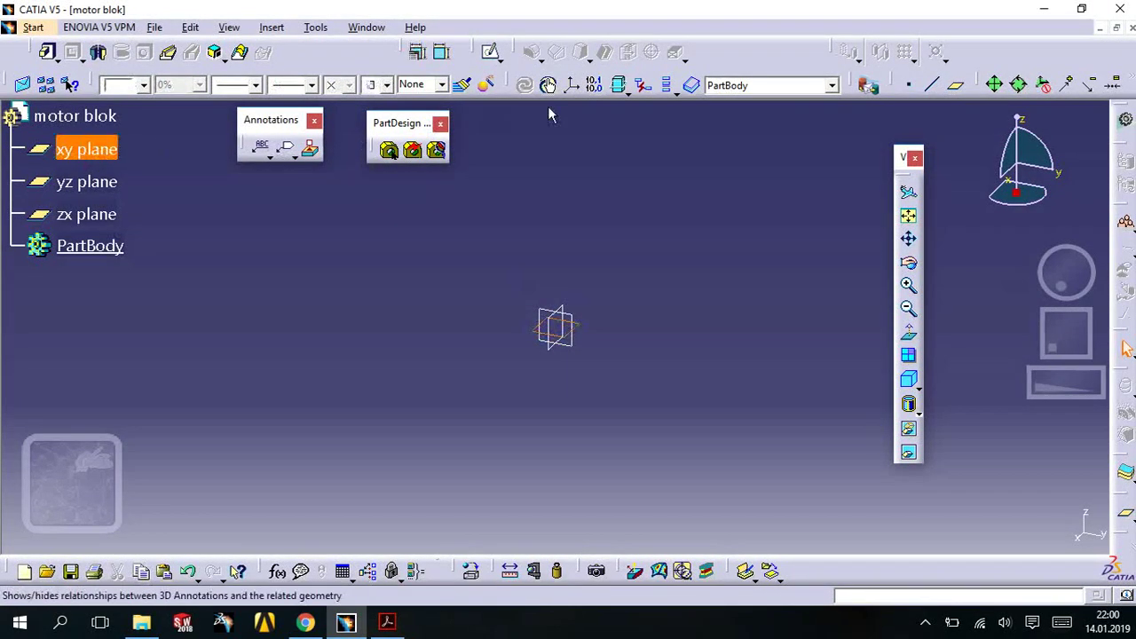
{"action": "left_click", "coordinate": [490, 56]}
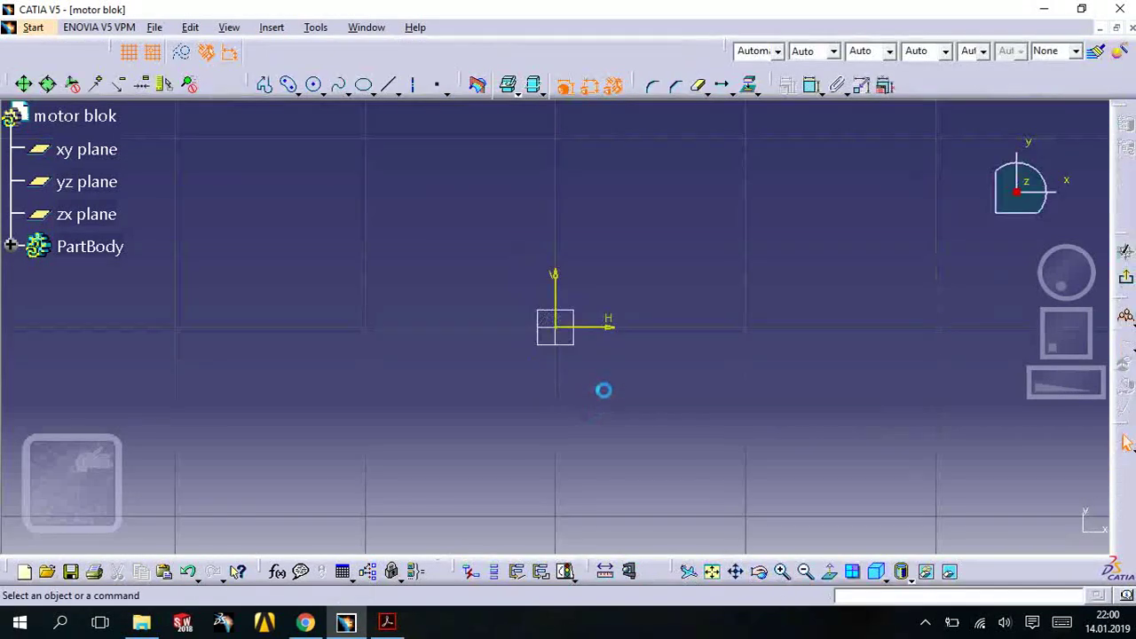
- Draw a rectangle with its first corner at the sketch origin
{"action": "mouse_move", "coordinate": [576, 304]}
{"action": "middle_mouse_down", "text": "ctrl"}
{"action": "mouse_move", "coordinate": [594, 366]}
{"action": "mouse_move", "coordinate": [557, 134]}
{"action": "middle_mouse_up", "text": "ctrl"}
{"action": "middle_click_drag", "start_coordinate": [569, 275], "coordinate": [563, 178], "text": "ctrl"}
{"action": "middle_click_drag", "start_coordinate": [581, 275], "coordinate": [578, 335]}
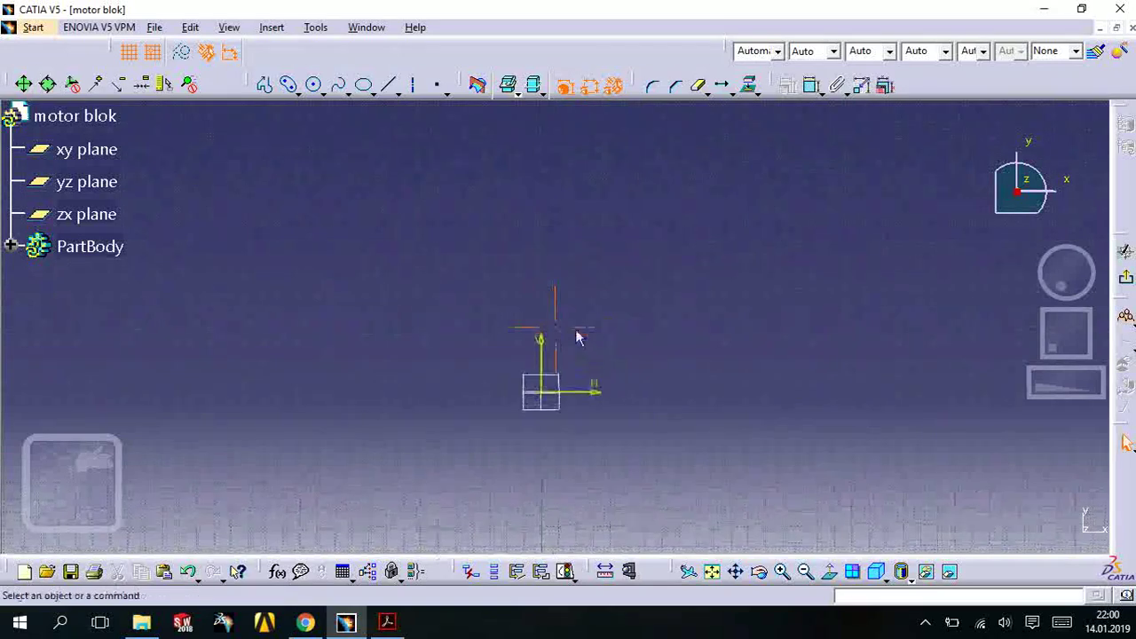
{"action": "left_click", "coordinate": [298, 93]}
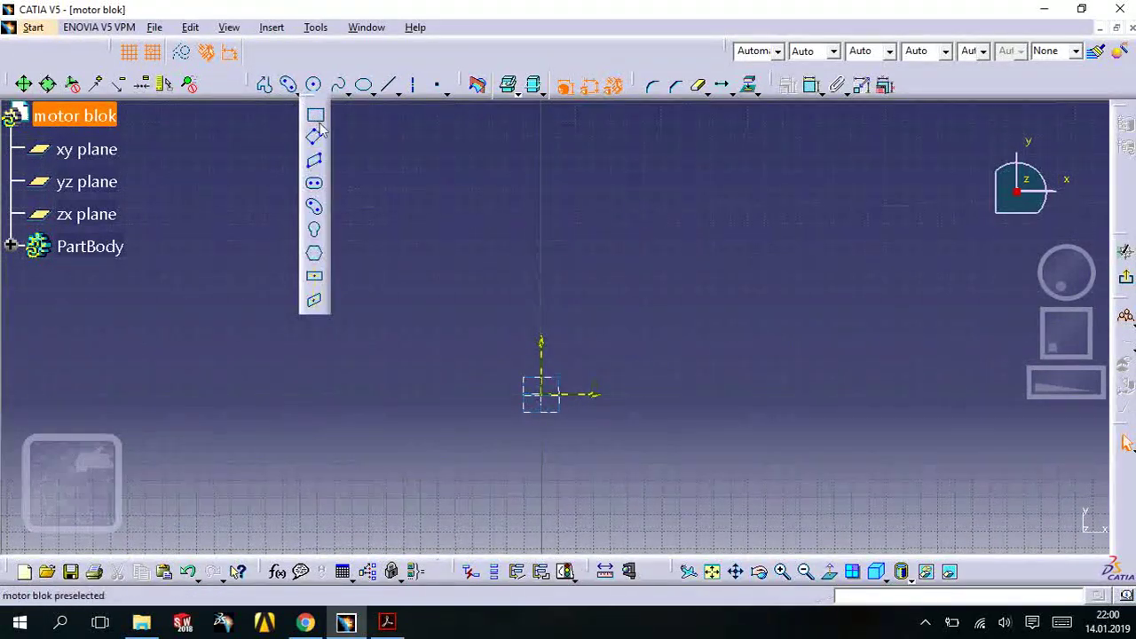
{"action": "left_click", "coordinate": [316, 115]}
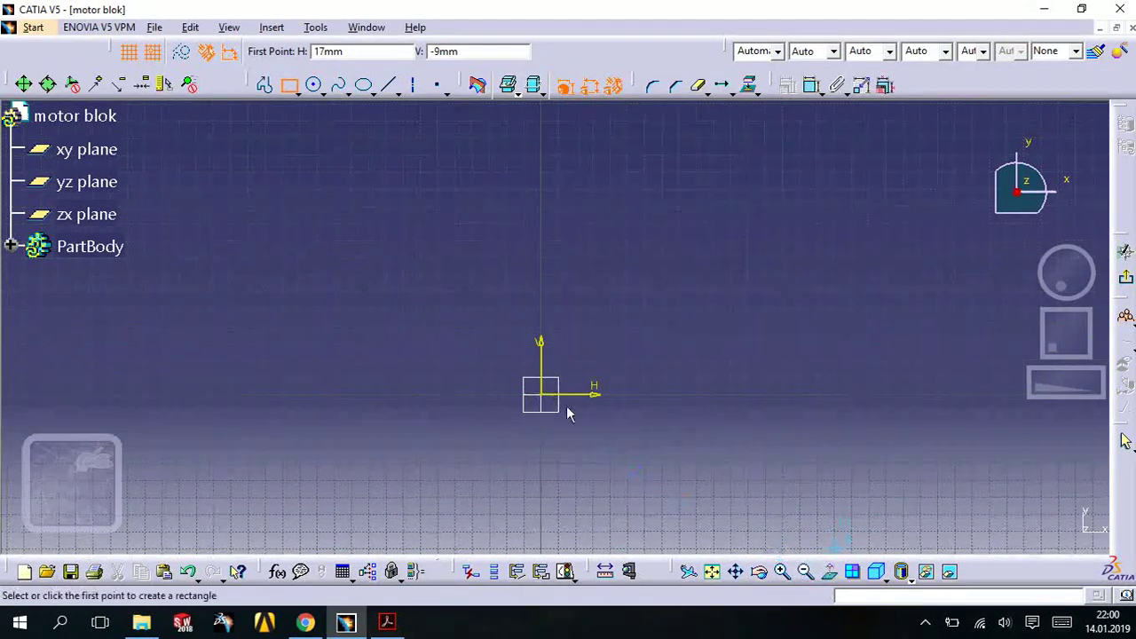
{"action": "left_click", "coordinate": [543, 392]}
{"action": "mouse_move", "coordinate": [678, 482]}
{"action": "middle_mouse_down"}
{"action": "mouse_move", "coordinate": [670, 534]}
{"action": "mouse_move", "coordinate": [672, 522]}
{"action": "middle_mouse_up"}
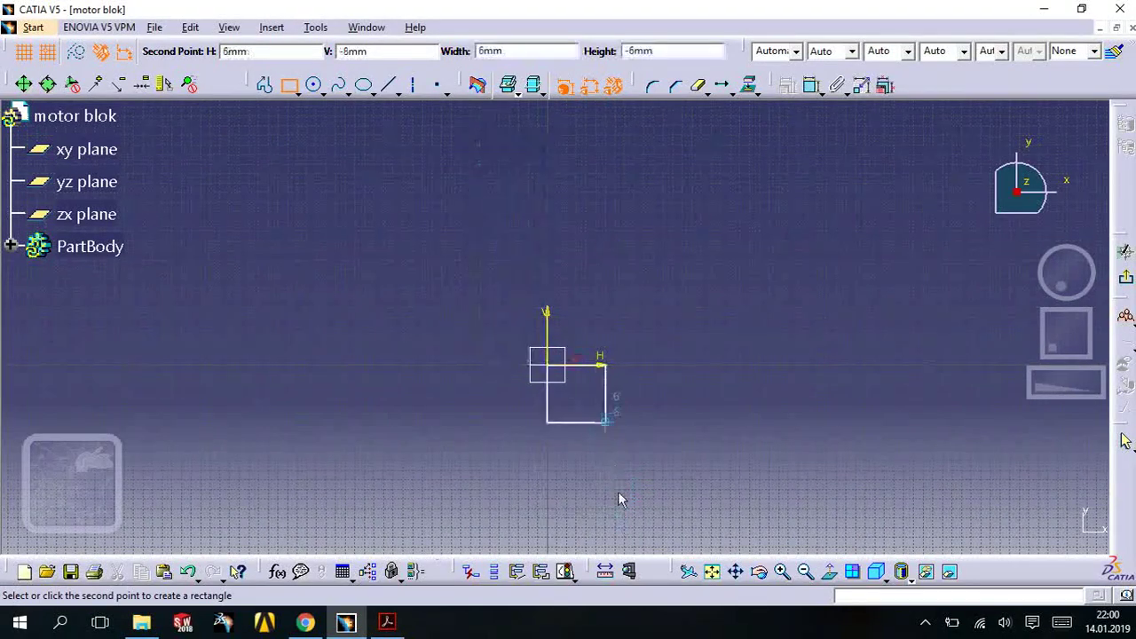
{"action": "left_click", "coordinate": [644, 547]}
{"action": "left_click", "coordinate": [573, 242]}
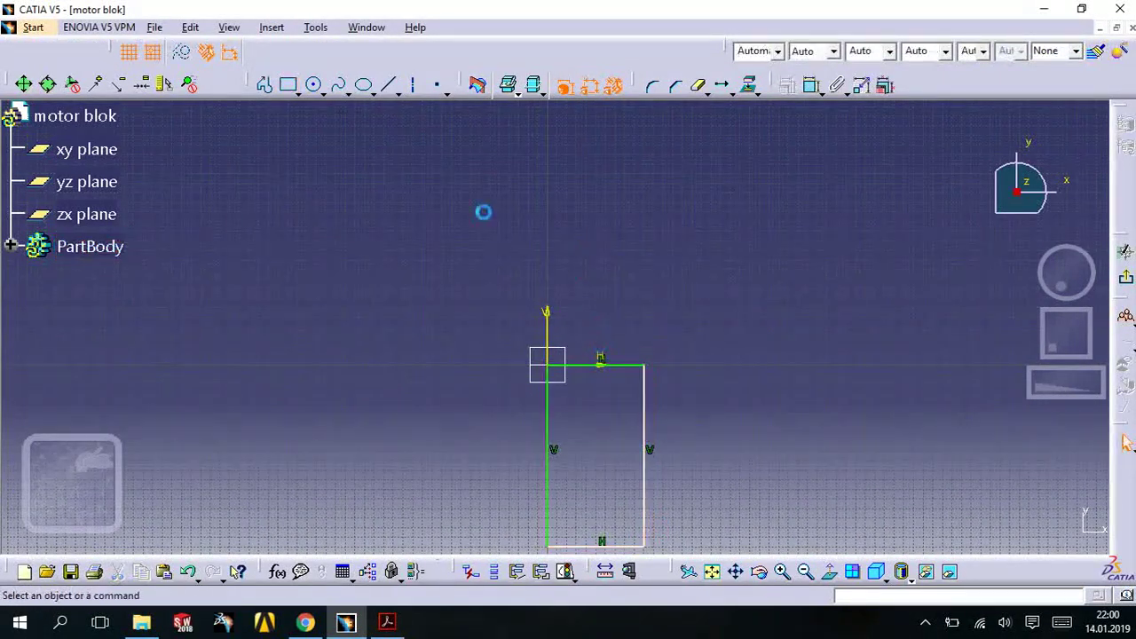
- Dimension the rectangle's top line to 70 and add a height dimension on its right side
{"action": "left_click", "coordinate": [751, 91]}
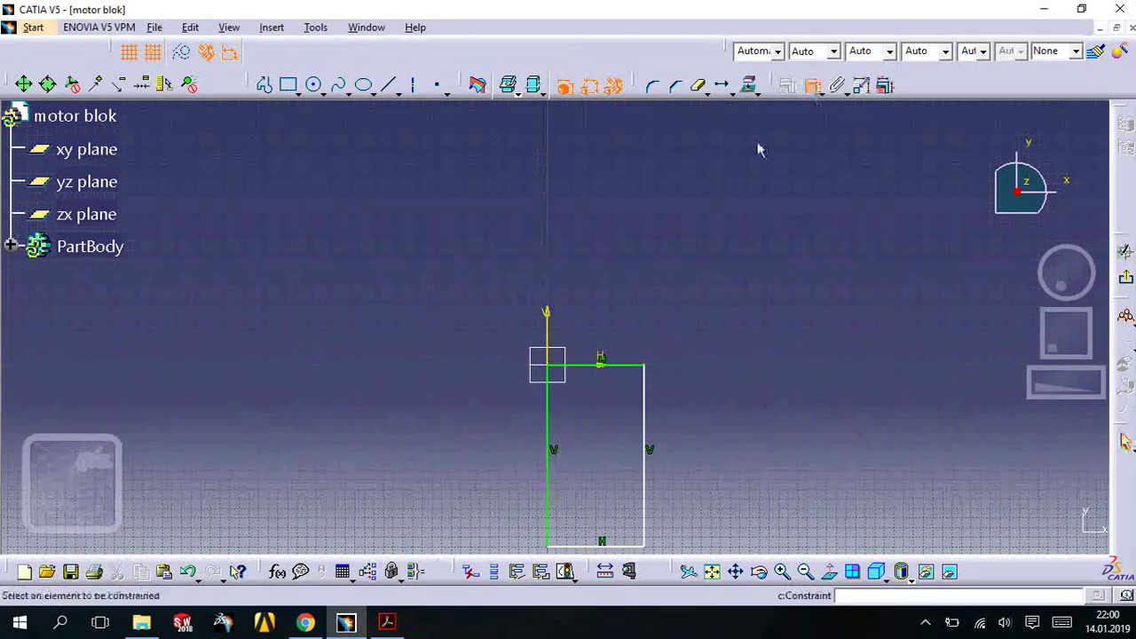
{"action": "left_click", "coordinate": [627, 365]}
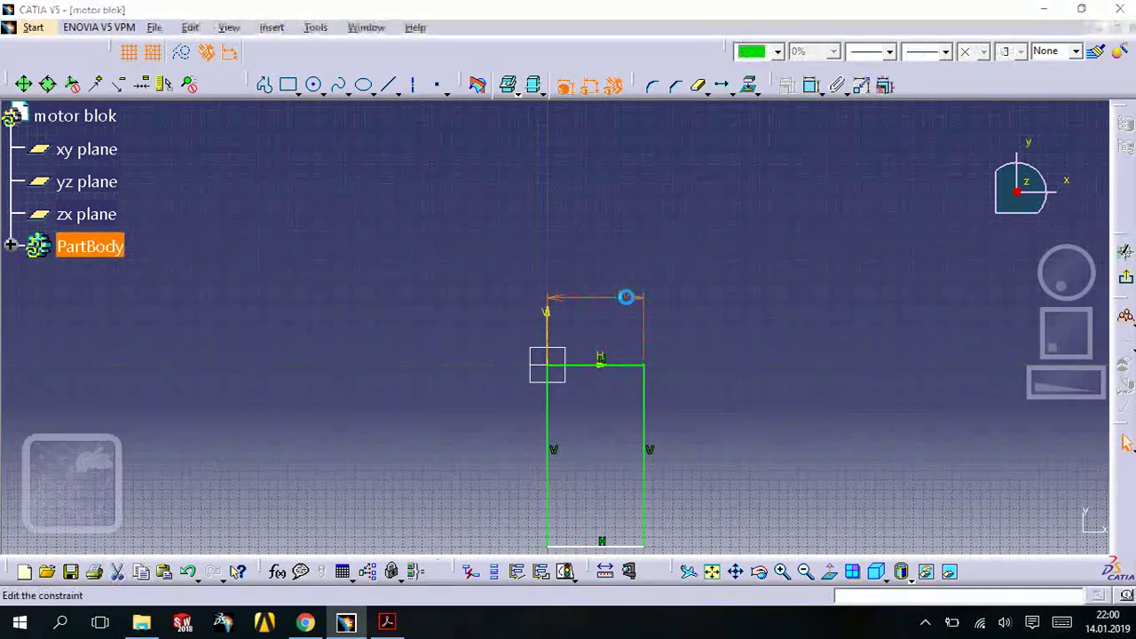
{"action": "double_click", "coordinate": [626, 296]}
{"action": "type", "text": "70"}
{"action": "key", "text": "Return"}
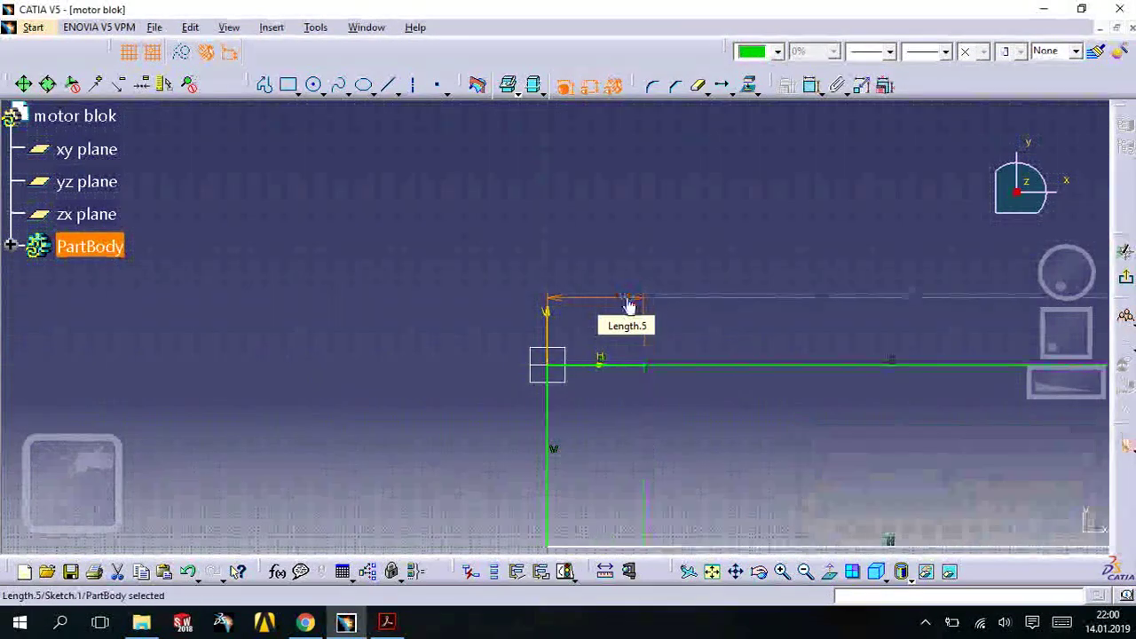
{"action": "mouse_move", "coordinate": [701, 289]}
{"action": "middle_mouse_down"}
{"action": "mouse_move", "coordinate": [720, 476]}
{"action": "mouse_move", "coordinate": [700, 410]}
{"action": "mouse_move", "coordinate": [701, 304]}
{"action": "mouse_move", "coordinate": [797, 107]}
{"action": "middle_mouse_up"}
{"action": "left_click", "coordinate": [812, 85]}
{"action": "left_click", "coordinate": [749, 347]}
{"action": "left_click", "coordinate": [854, 337]}
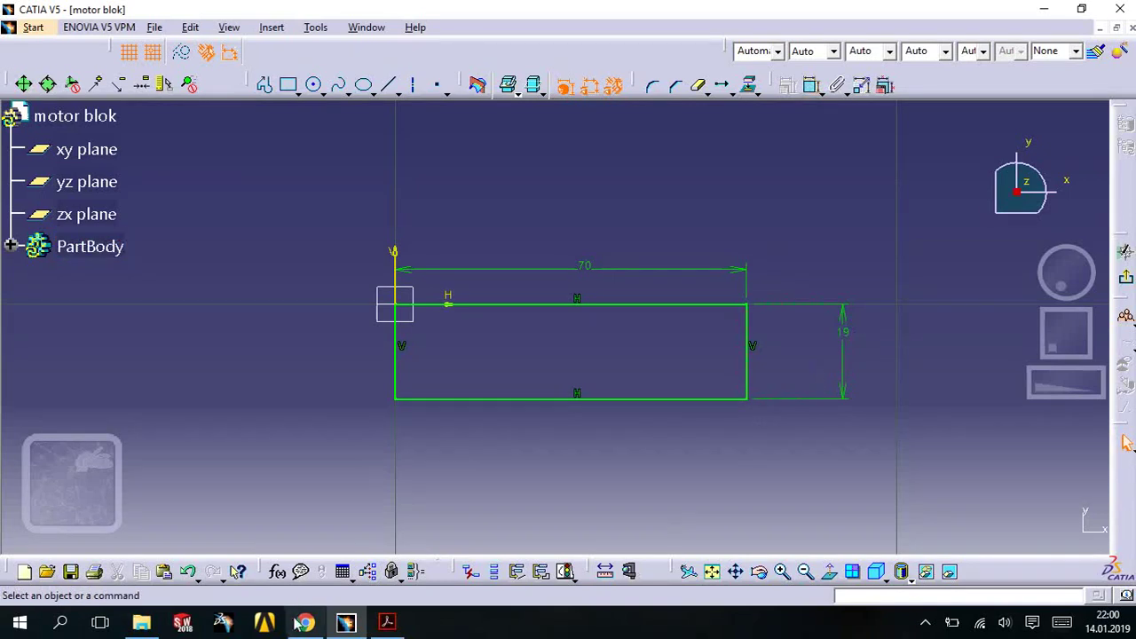
- Check the left view in the motor bloğu.pdf drawing
{"action": "left_click", "coordinate": [387, 622]}
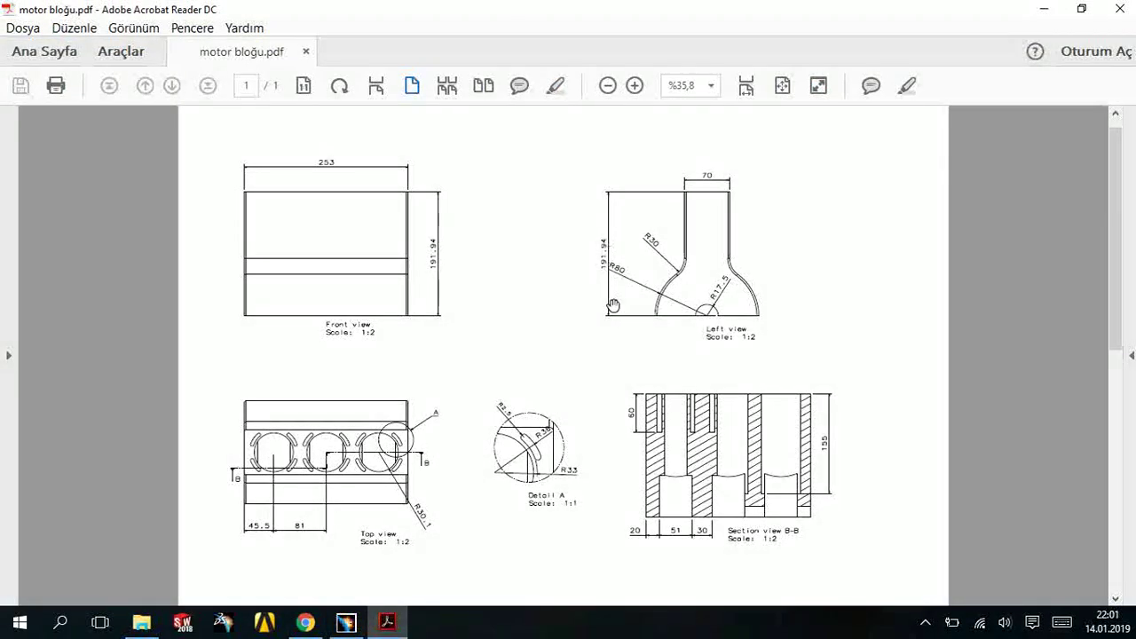
{"action": "scroll", "coordinate": [647, 269], "scroll_direction": "up", "scroll_amount": 4, "text": "ctrl"}
{"action": "scroll", "coordinate": [629, 338], "scroll_direction": "up", "scroll_amount": 1}
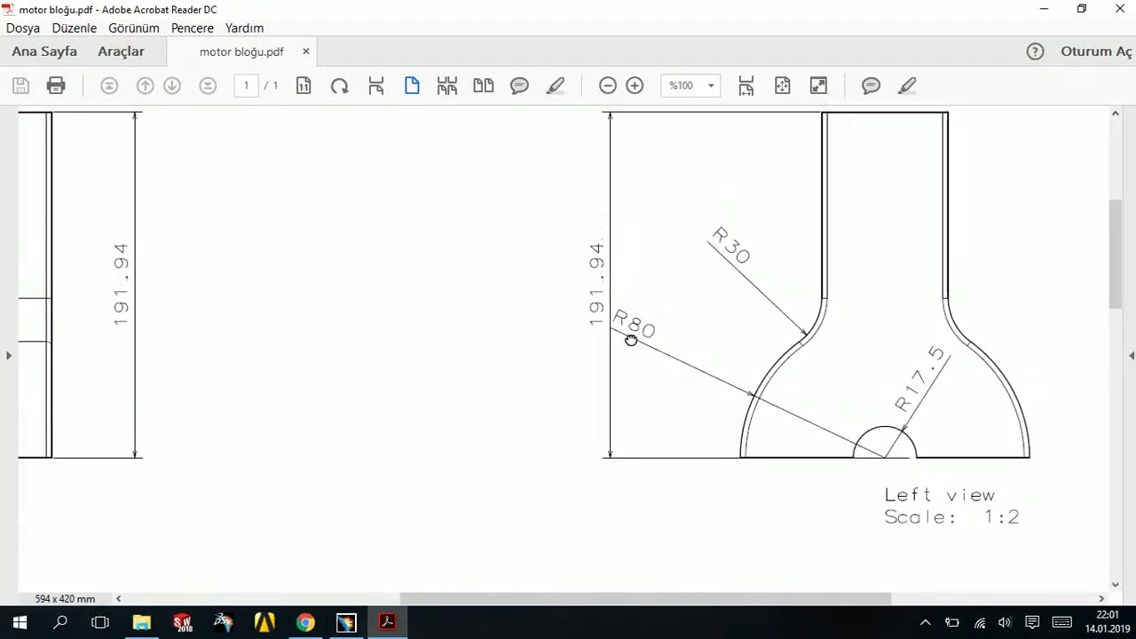
{"action": "scroll", "coordinate": [589, 355], "scroll_direction": "up", "scroll_amount": 2}
{"action": "left_click", "coordinate": [388, 622]}
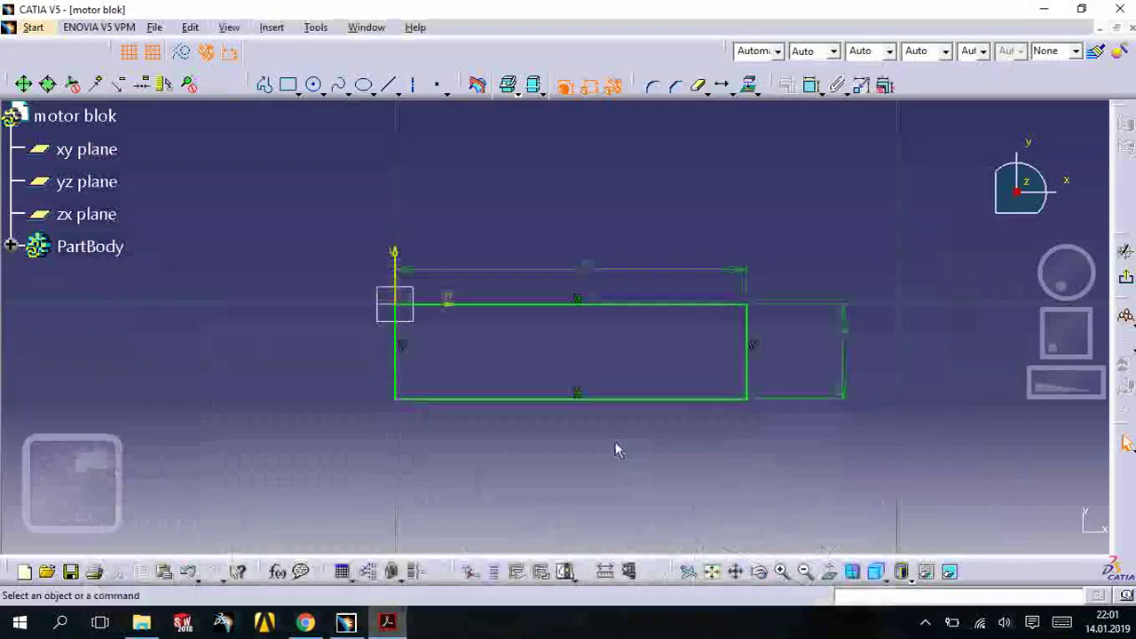
- Change the height to 191.94 and add an R80 circle centred on the bottom edge's midpoint
{"action": "double_click", "coordinate": [842, 330]}
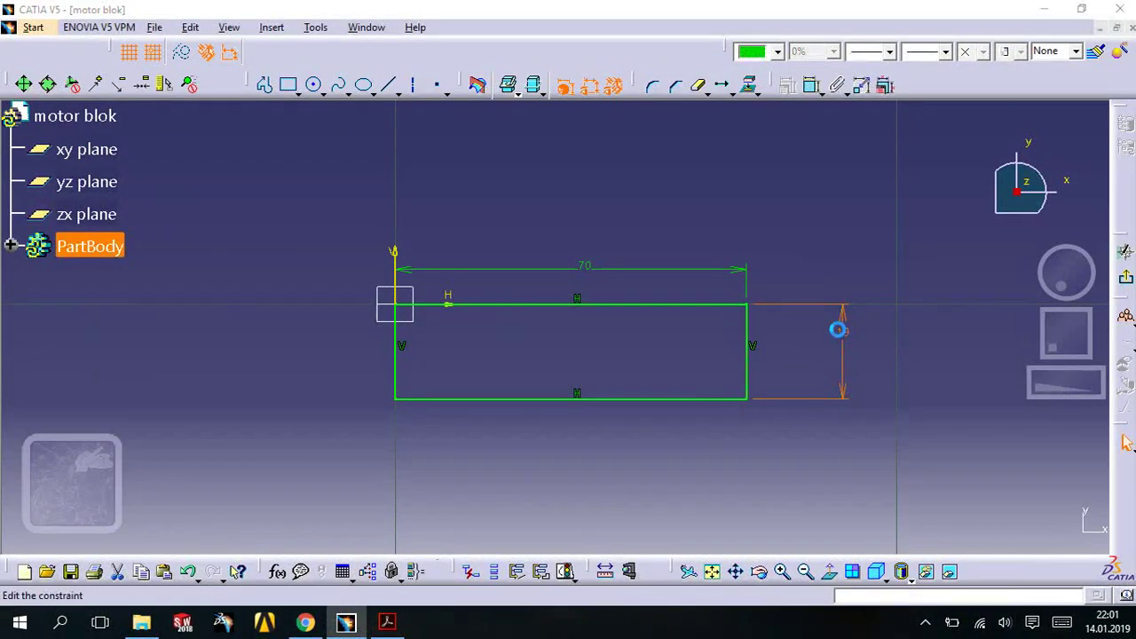
{"action": "type", "text": "191.94"}
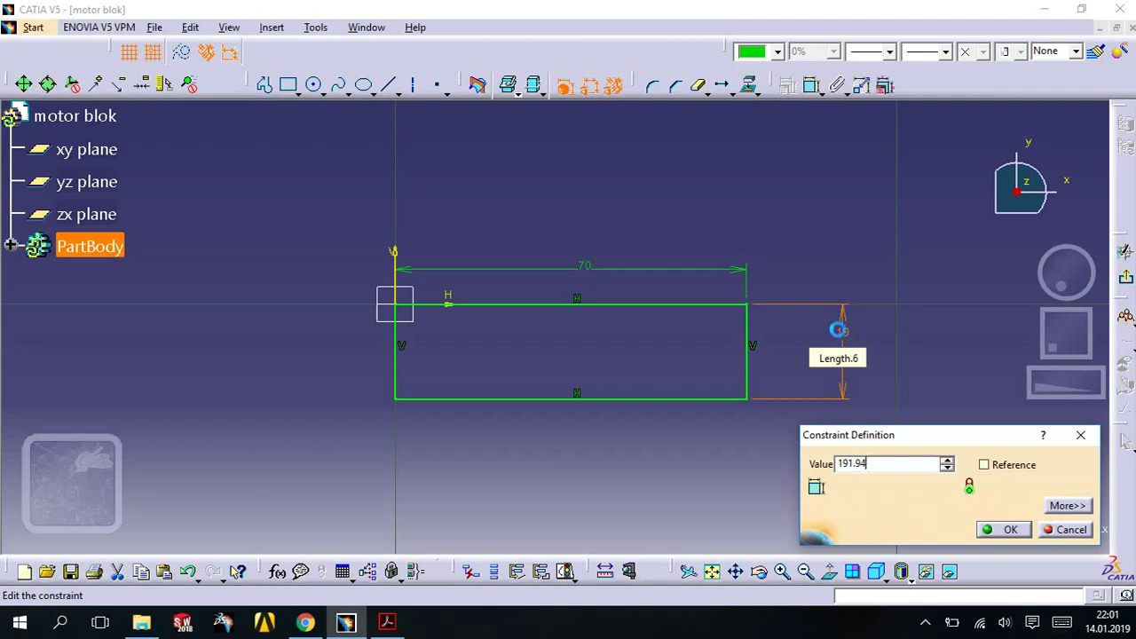
{"action": "key", "text": "Return"}
{"action": "mouse_move", "coordinate": [742, 271]}
{"action": "middle_mouse_down"}
{"action": "mouse_move", "coordinate": [752, 432]}
{"action": "mouse_move", "coordinate": [749, 338]}
{"action": "mouse_move", "coordinate": [544, 346]}
{"action": "middle_mouse_up"}
{"action": "left_click", "coordinate": [315, 85]}
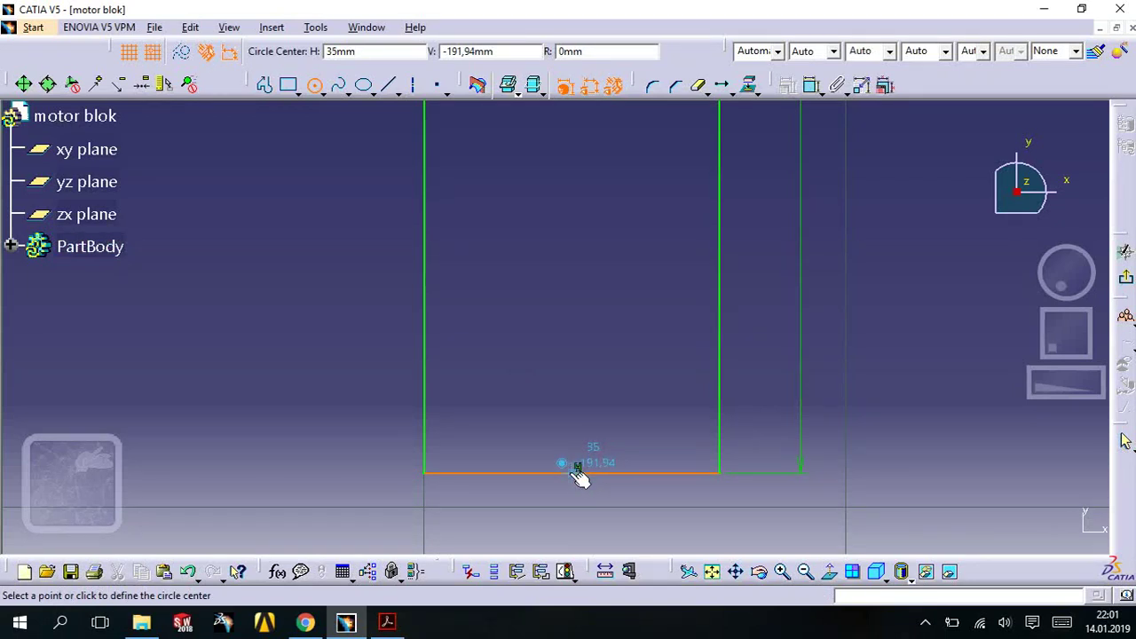
{"action": "left_click", "coordinate": [577, 474]}
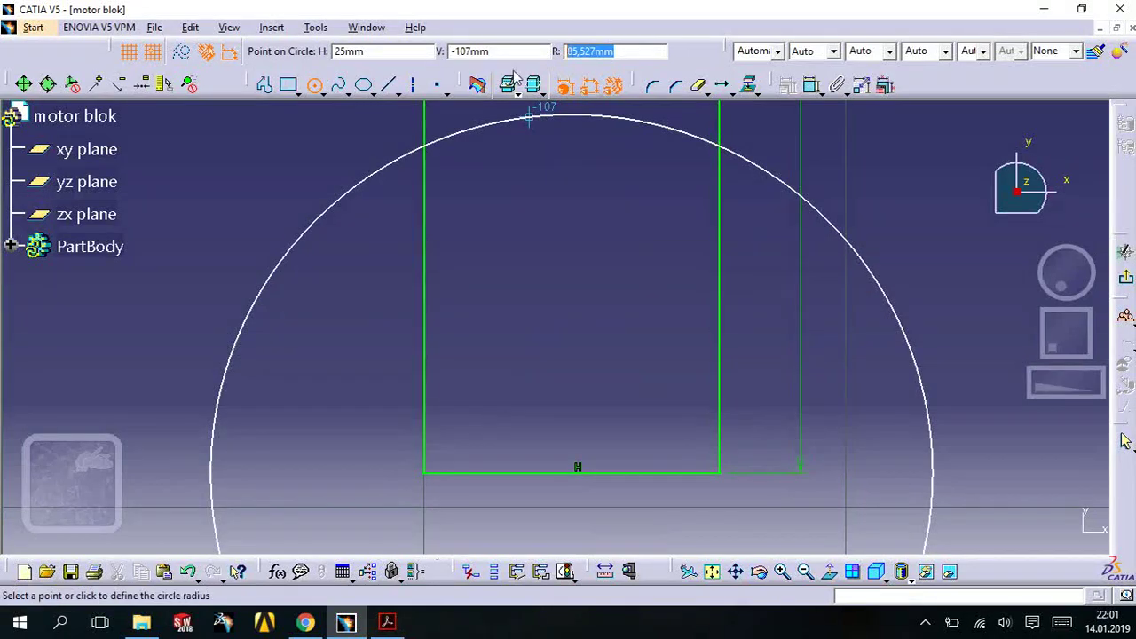
{"action": "key", "text": "Return"}
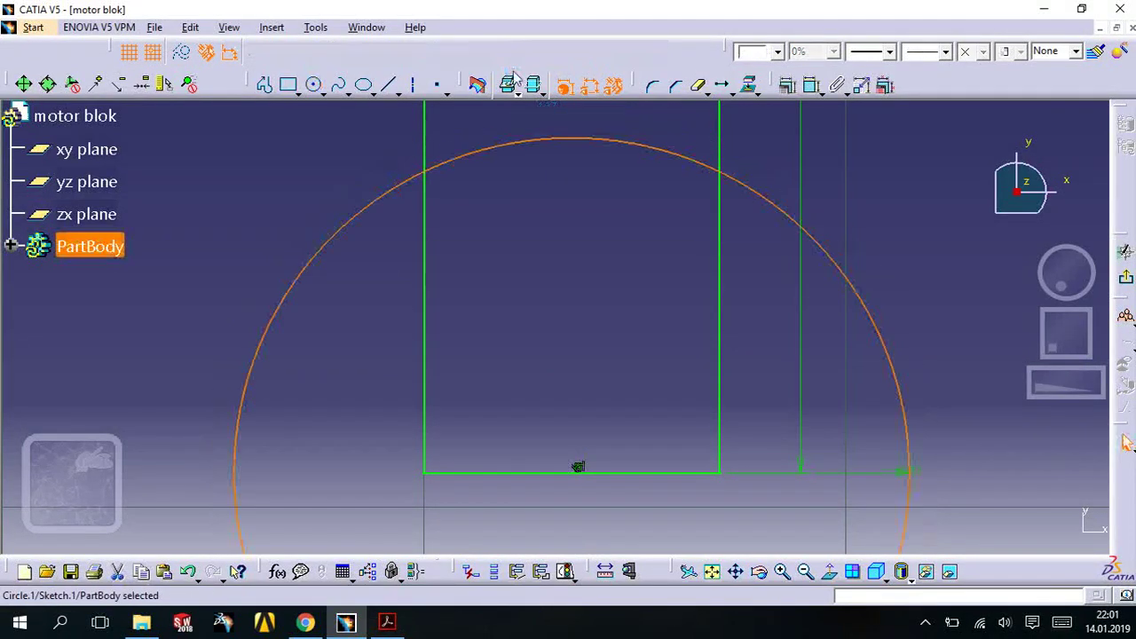
{"action": "mouse_move", "coordinate": [981, 277]}
{"action": "middle_mouse_down"}
{"action": "mouse_move", "coordinate": [714, 282]}
{"action": "mouse_move", "coordinate": [711, 334]}
{"action": "middle_mouse_up"}
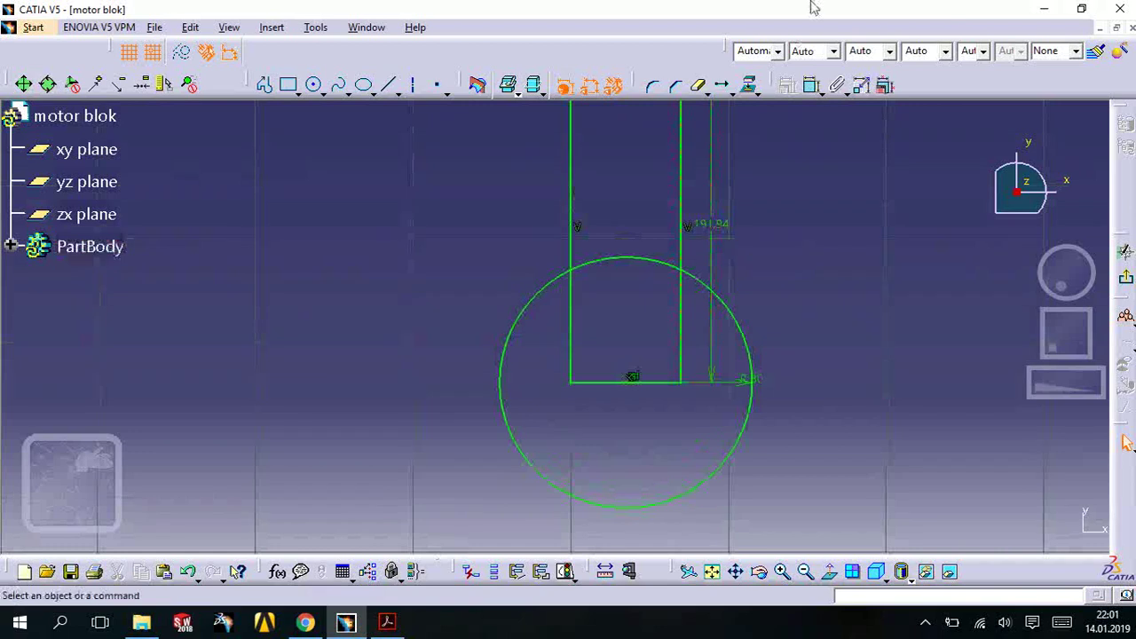
- Trim the right side, bottom line and top arc inside the circle
{"action": "left_click", "coordinate": [700, 87]}
{"action": "left_click", "coordinate": [681, 330]}
{"action": "left_click", "coordinate": [595, 348]}
{"action": "left_click", "coordinate": [639, 380]}
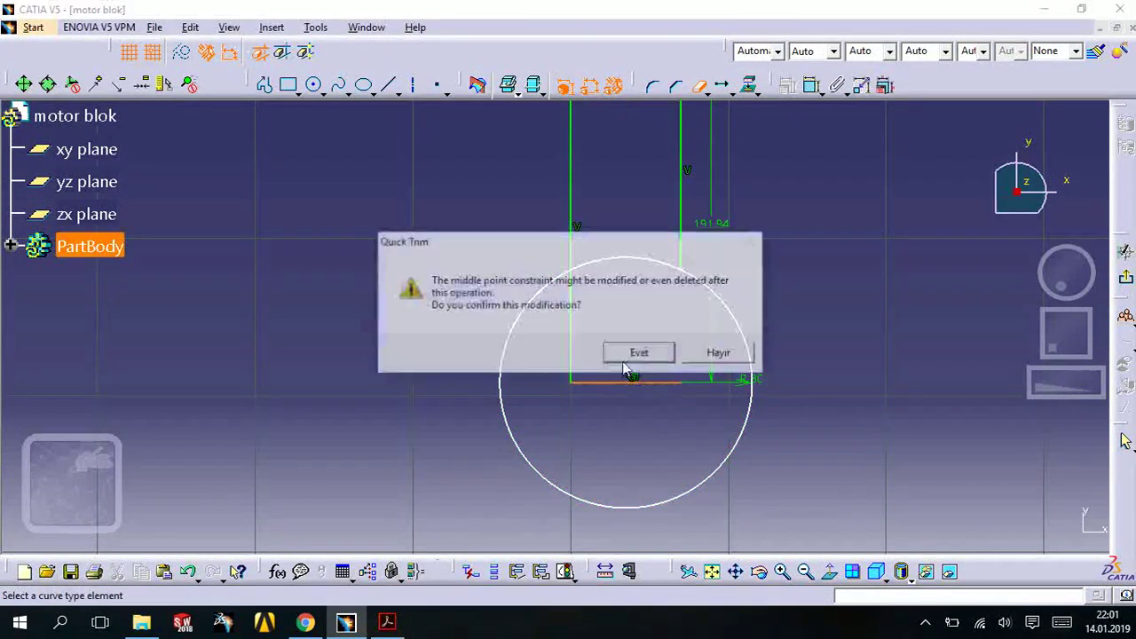
{"action": "left_click", "coordinate": [640, 355]}
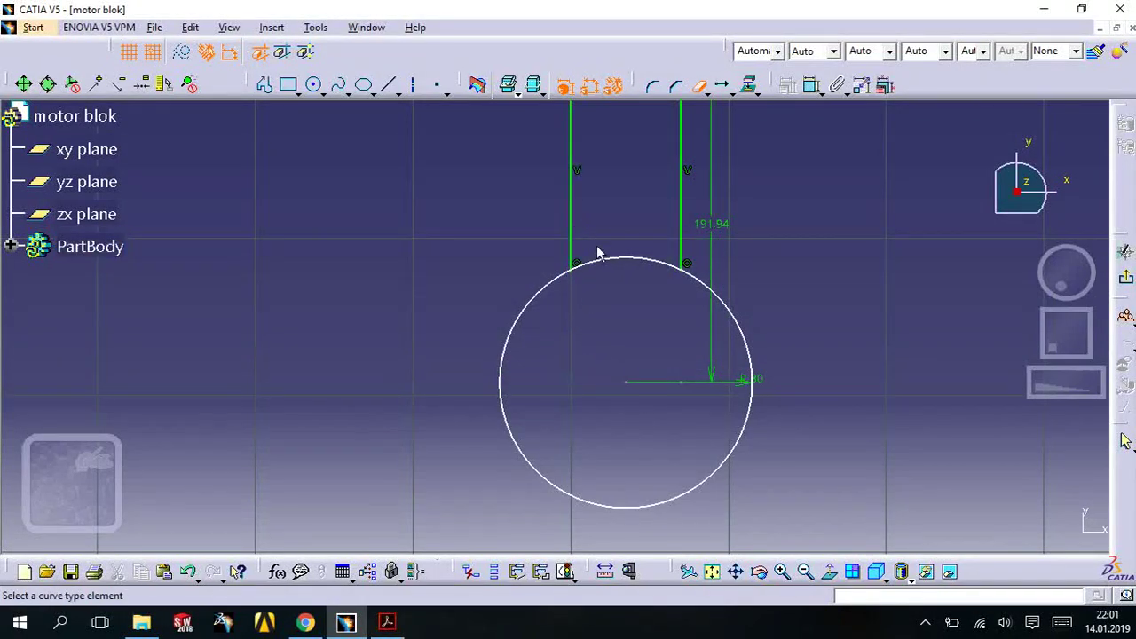
{"action": "left_click", "coordinate": [619, 268]}
{"action": "scroll", "coordinate": [761, 333], "scroll_direction": "down", "scroll_amount": 2}
{"action": "middle_click_drag", "start_coordinate": [760, 352], "coordinate": [705, 368]}
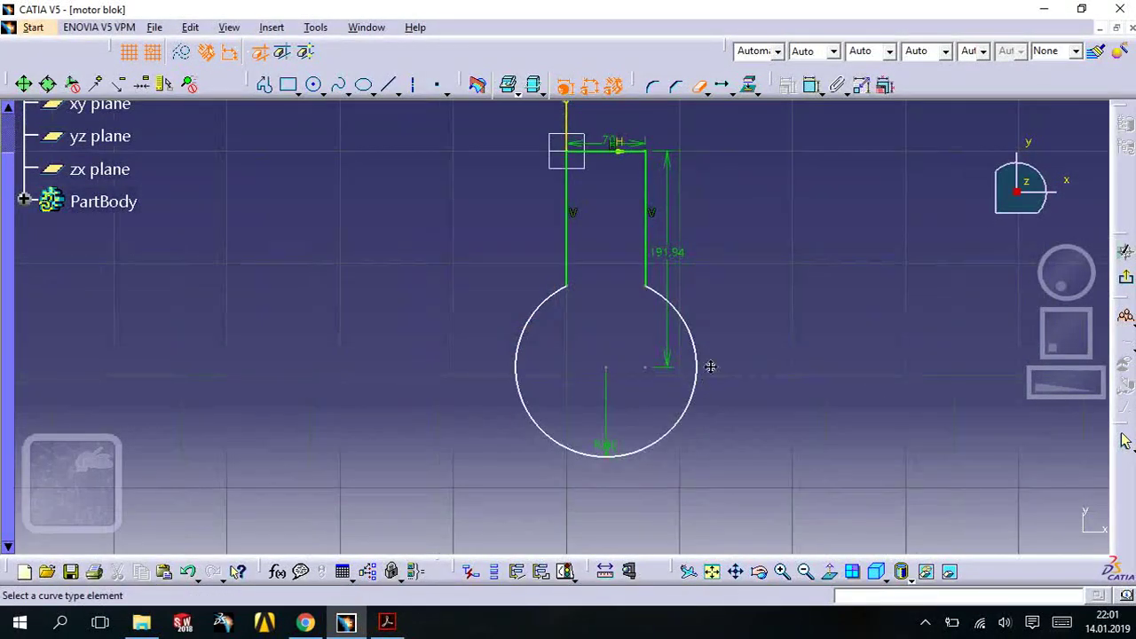
- Draw a line across the circle's diameter and trim away its lower half
{"action": "left_click", "coordinate": [263, 87]}
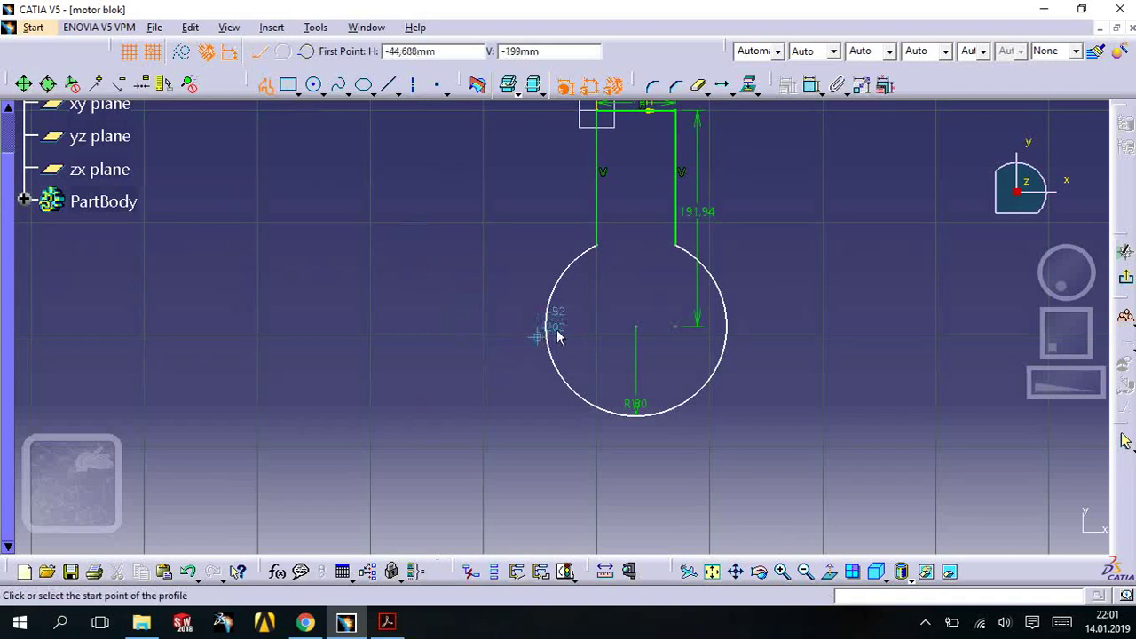
{"action": "left_click", "coordinate": [609, 333]}
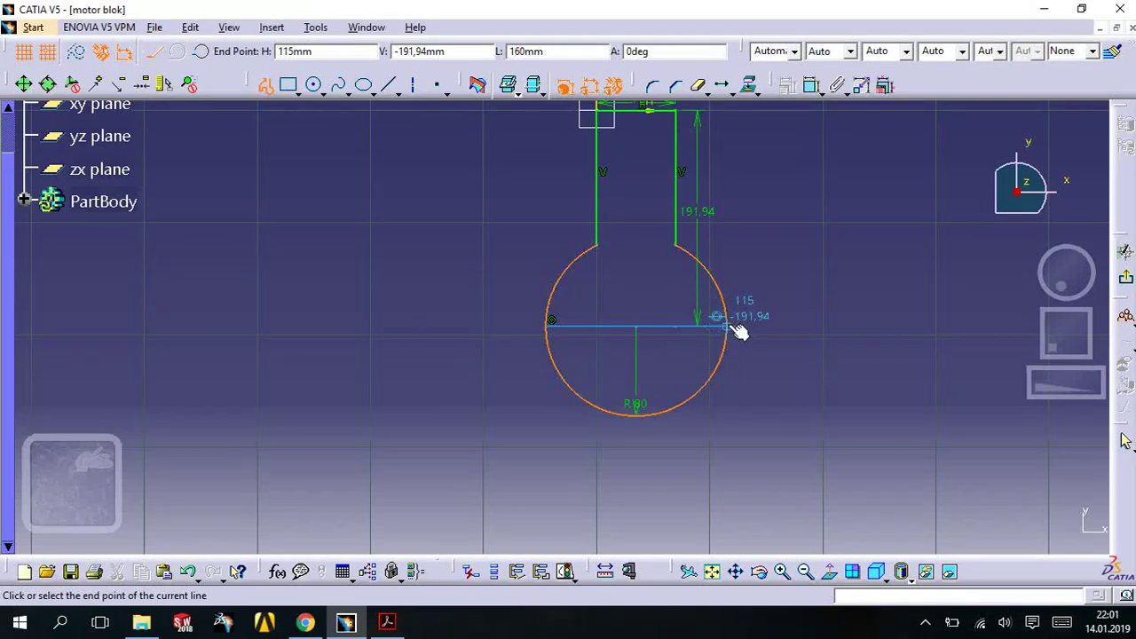
{"action": "left_click", "coordinate": [728, 328]}
{"action": "key", "text": "Escape"}
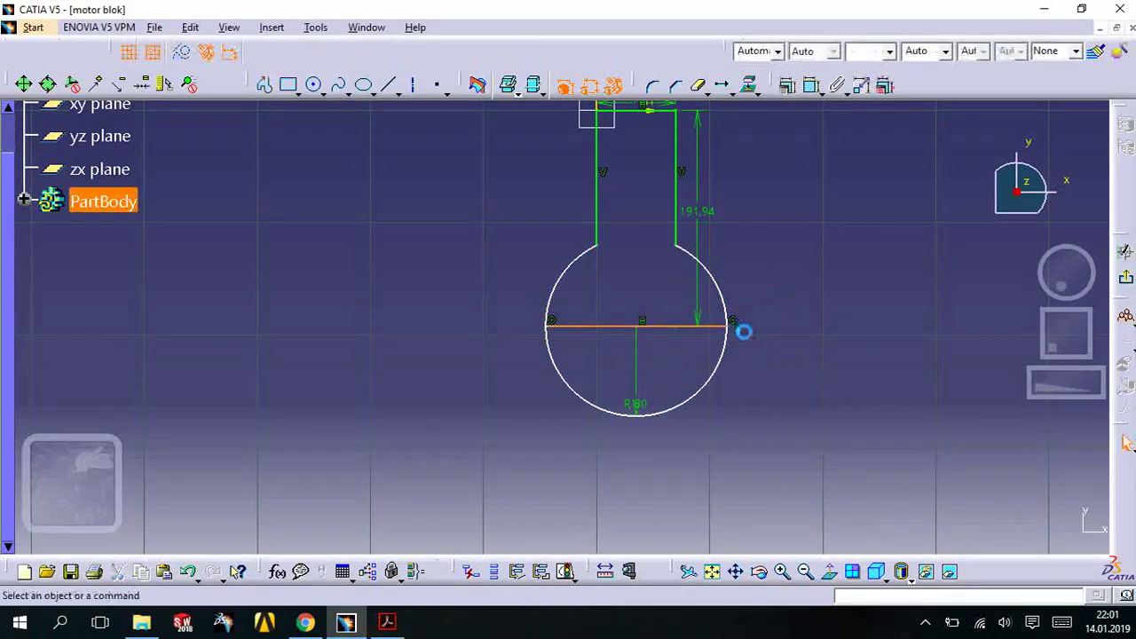
{"action": "left_click", "coordinate": [718, 389]}
{"action": "mouse_move", "coordinate": [761, 247]}
{"action": "middle_mouse_down"}
{"action": "mouse_move", "coordinate": [668, 355]}
{"action": "mouse_move", "coordinate": [719, 368]}
{"action": "middle_mouse_up"}
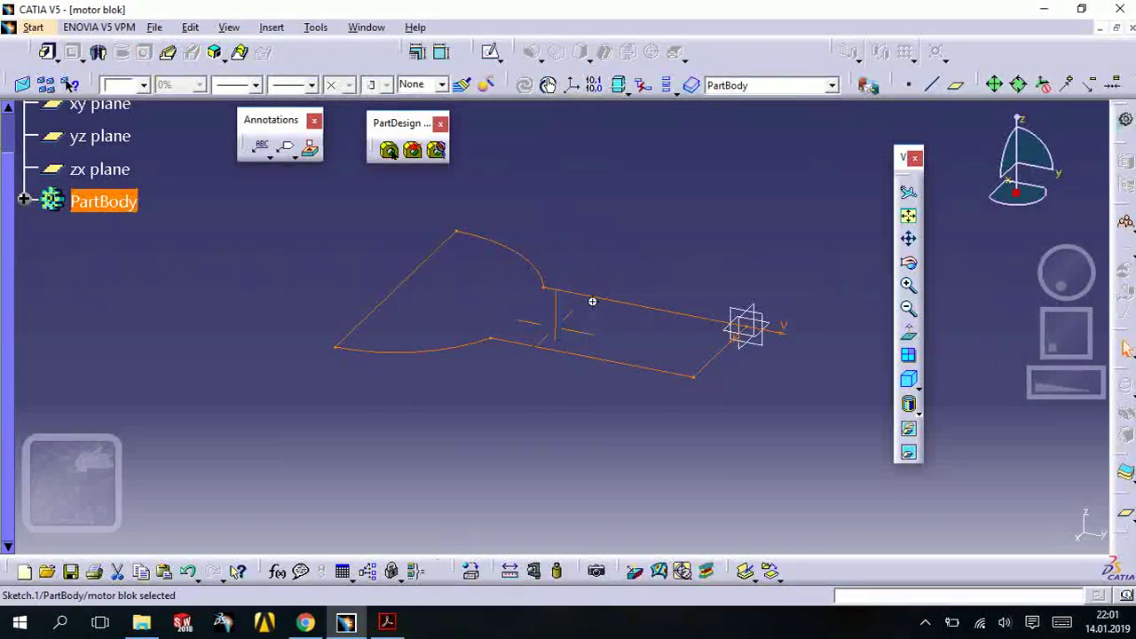
- Check the 253 dimension on the PDF's front view
{"action": "left_click", "coordinate": [387, 622]}
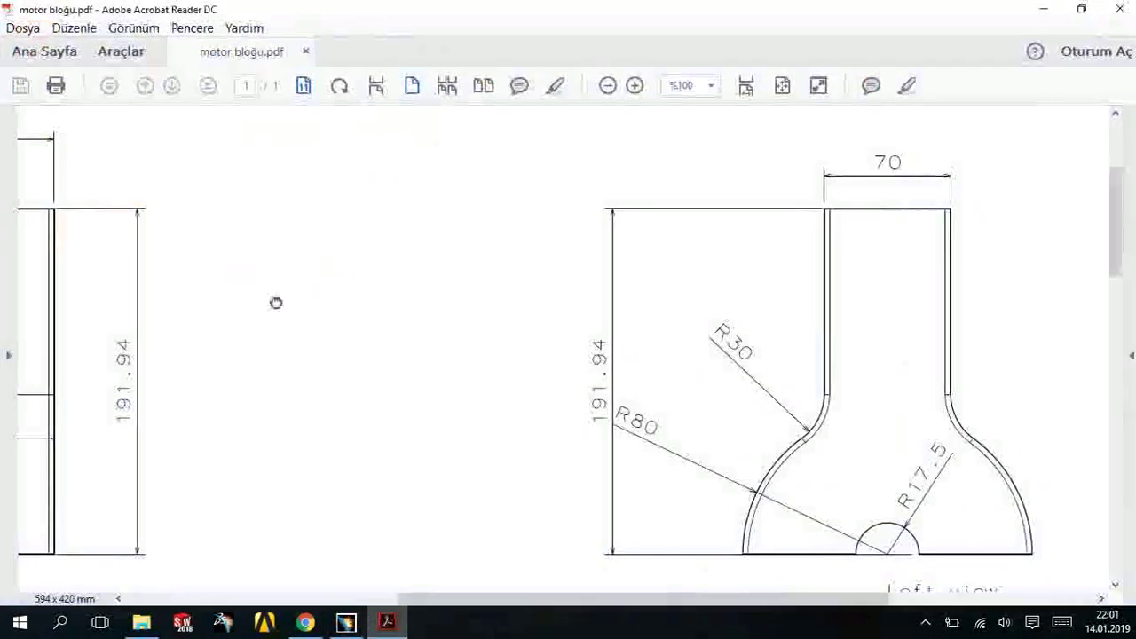
{"action": "scroll", "coordinate": [274, 305], "scroll_direction": "left", "scroll_amount": 5}
{"action": "scroll", "coordinate": [527, 383], "scroll_direction": "down", "scroll_amount": 3}
{"action": "left_click_drag", "start_coordinate": [617, 258], "coordinate": [621, 337]}
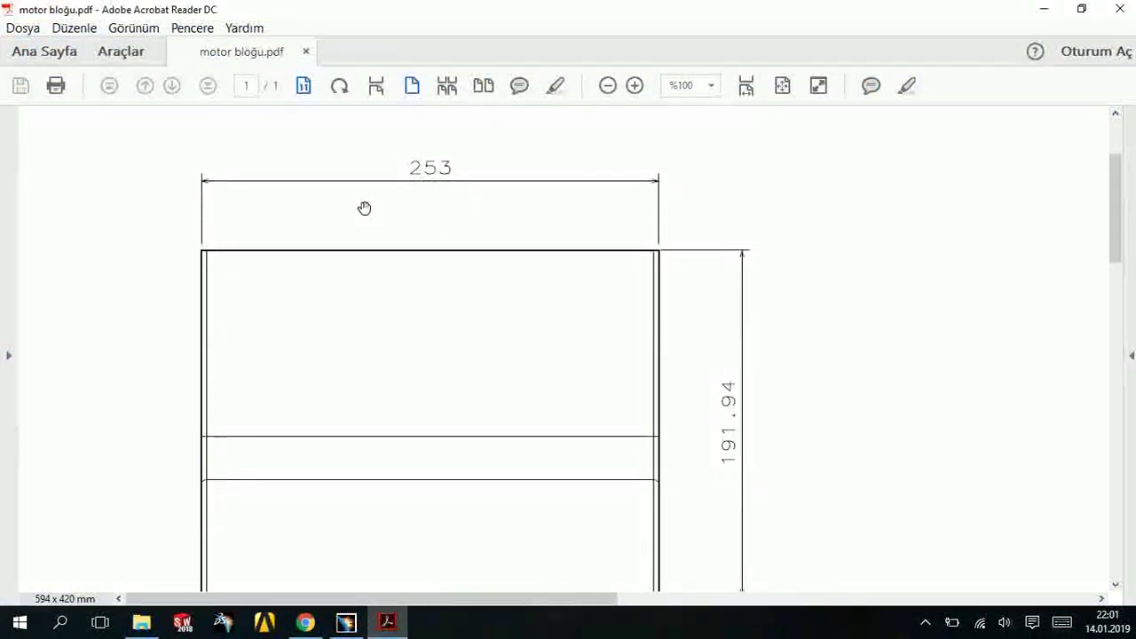
{"action": "left_click", "coordinate": [387, 622]}
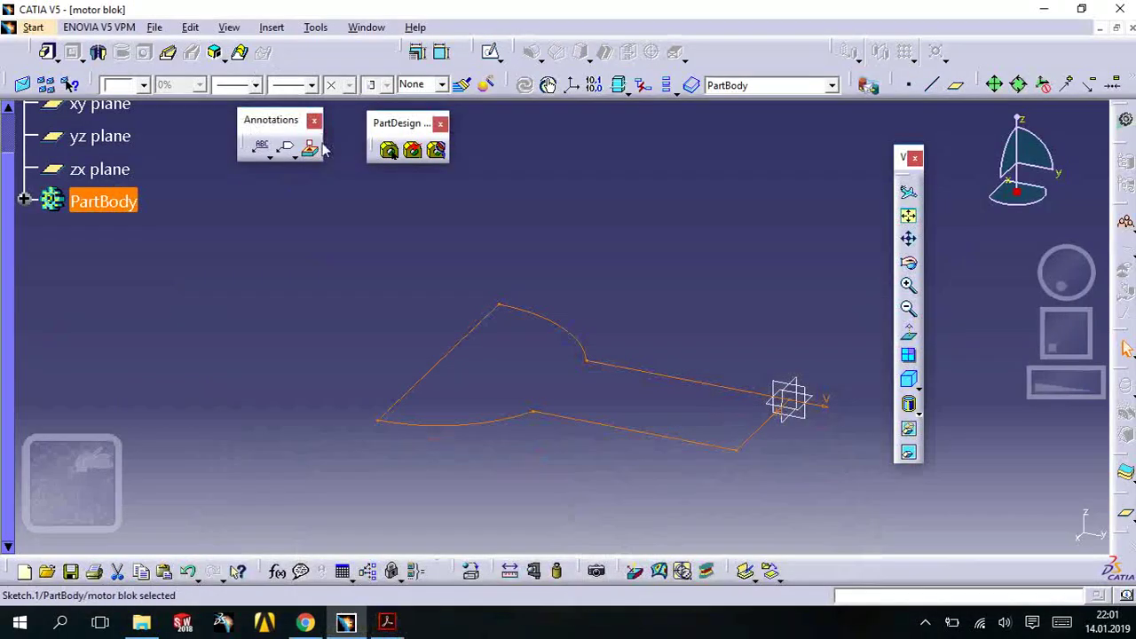
- Pad the profile 25 mm into a solid
{"action": "left_click", "coordinate": [46, 51]}
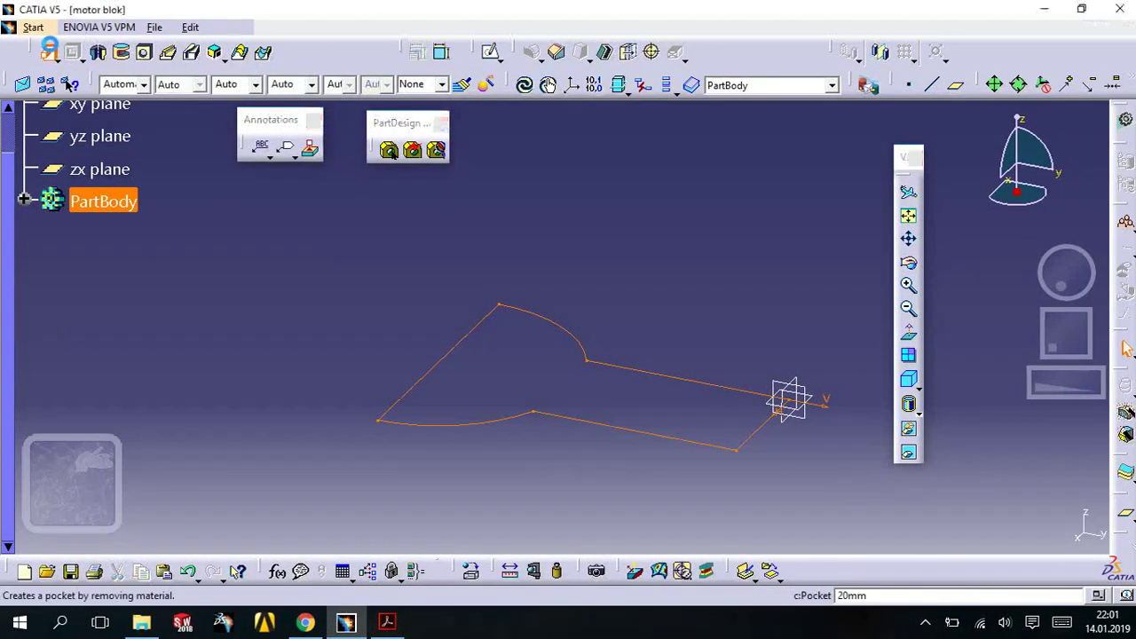
{"action": "left_click", "coordinate": [72, 51]}
{"action": "type", "text": "25"}
{"action": "left_click", "coordinate": [778, 423]}
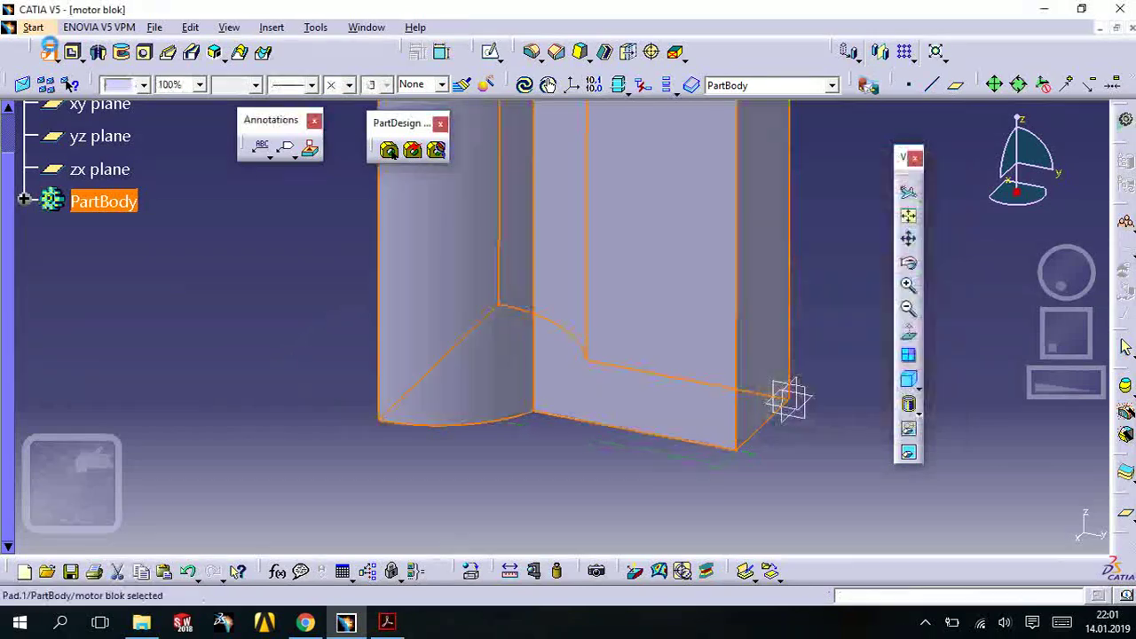
{"action": "mouse_move", "coordinate": [362, 221]}
{"action": "middle_mouse_down"}
{"action": "mouse_move", "coordinate": [551, 317]}
{"action": "mouse_move", "coordinate": [561, 227]}
{"action": "mouse_move", "coordinate": [517, 474]}
{"action": "mouse_move", "coordinate": [721, 391]}
{"action": "mouse_move", "coordinate": [613, 202]}
{"action": "middle_mouse_up"}
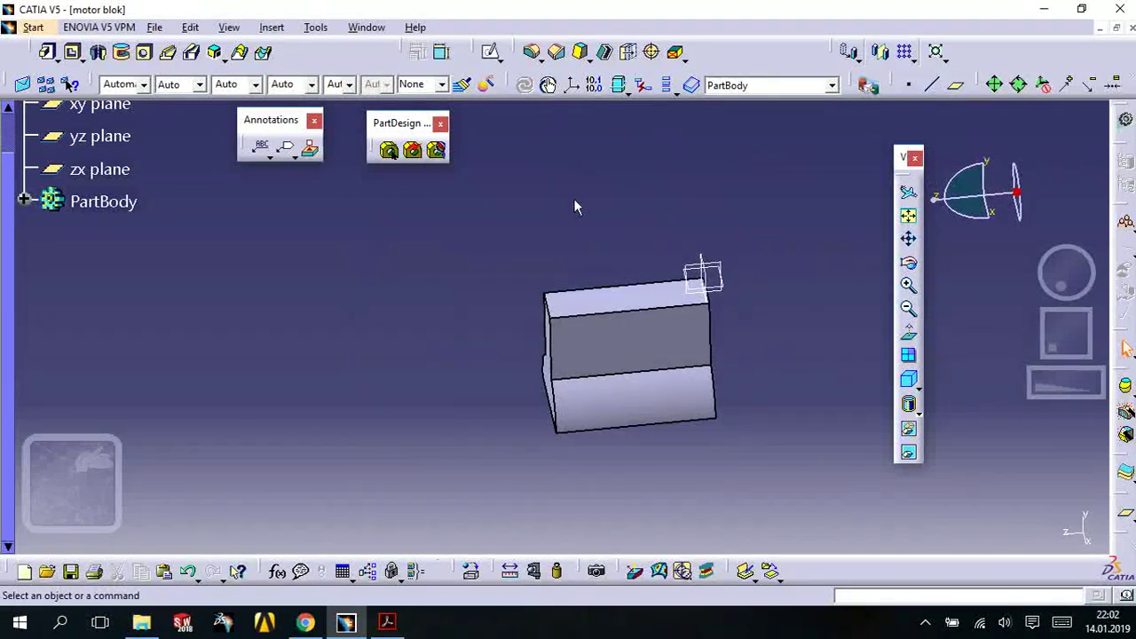
{"action": "mouse_move", "coordinate": [599, 287]}
{"action": "middle_mouse_down"}
{"action": "mouse_move", "coordinate": [606, 488]}
{"action": "mouse_move", "coordinate": [647, 401]}
{"action": "mouse_move", "coordinate": [603, 274]}
{"action": "mouse_move", "coordinate": [618, 364]}
{"action": "middle_mouse_up"}
- Start a sketch on the solid's lower front face and project its bottom edge
{"action": "left_click", "coordinate": [616, 398]}
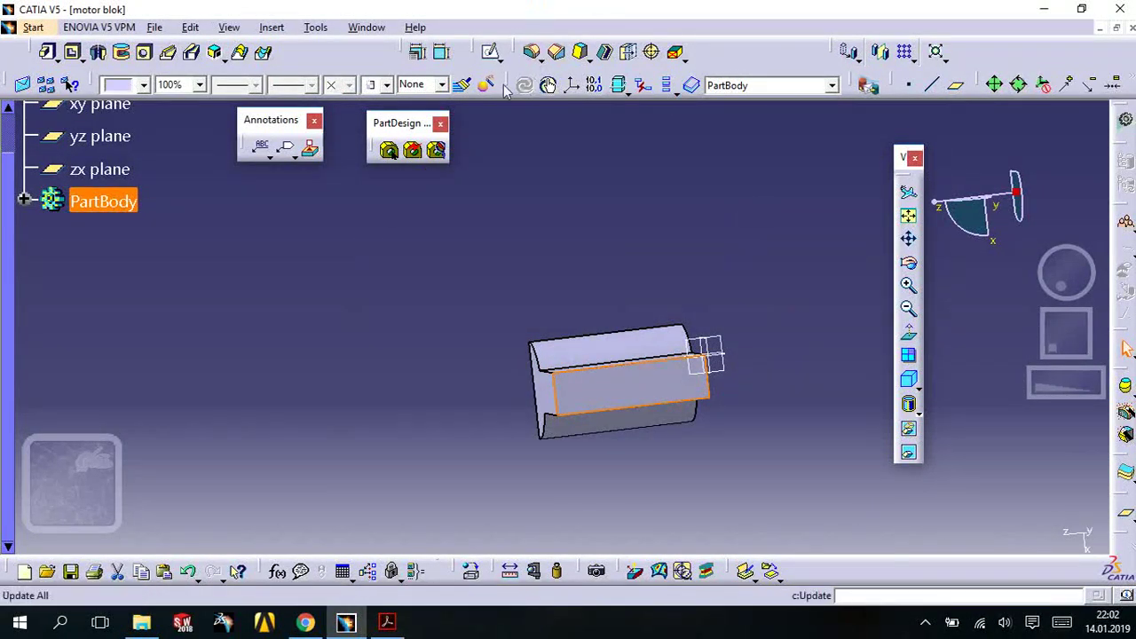
{"action": "left_click", "coordinate": [493, 53]}
{"action": "middle_click_drag", "start_coordinate": [616, 418], "coordinate": [702, 541]}
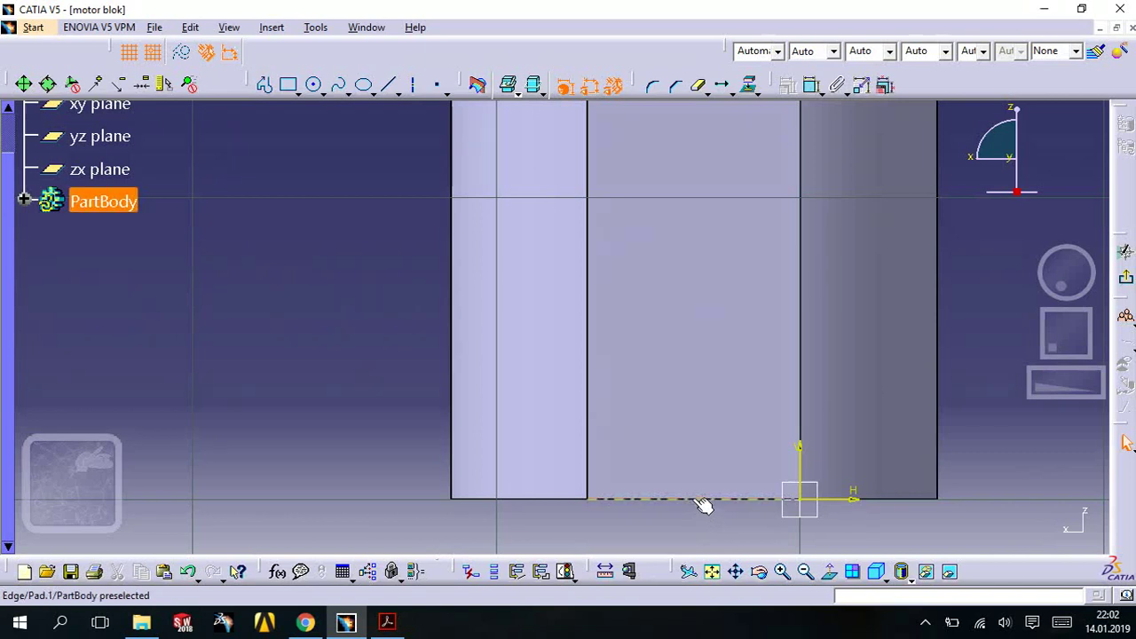
{"action": "left_click", "coordinate": [705, 501]}
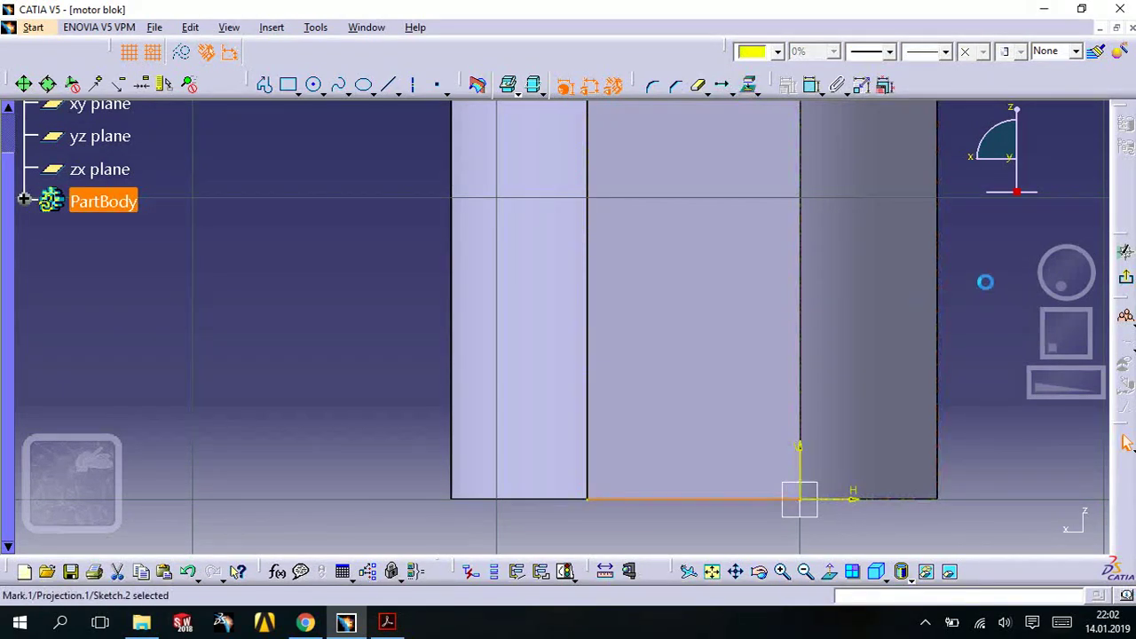
{"action": "left_click", "coordinate": [265, 85]}
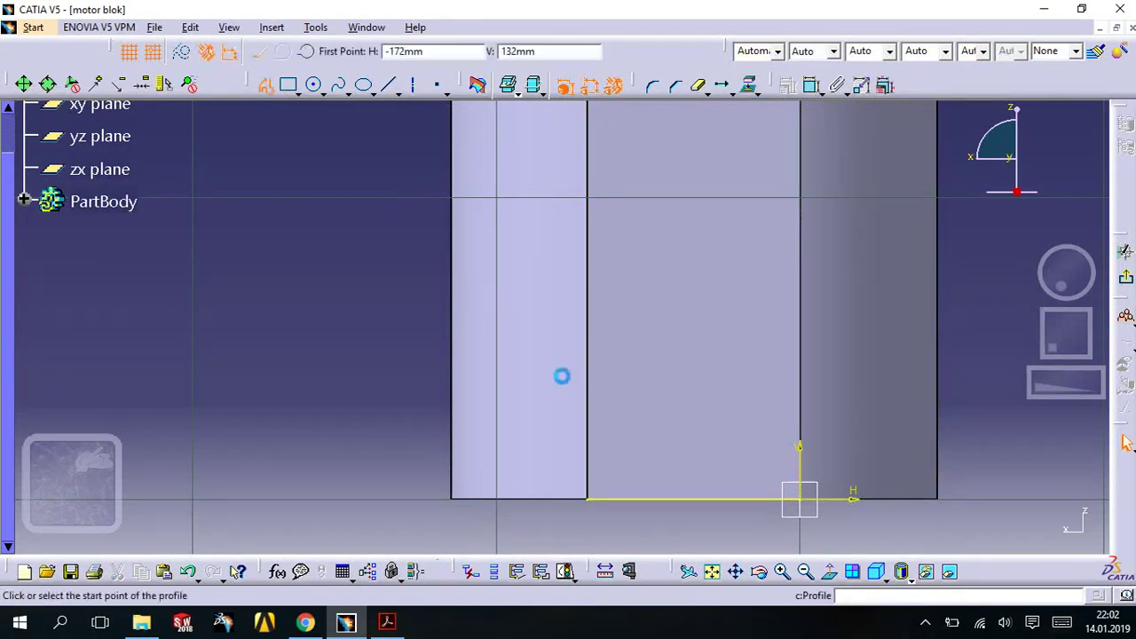
- Scroll the PDF to the top view showing three bores ringed by curved slots
{"action": "left_click", "coordinate": [387, 622]}
{"action": "scroll", "coordinate": [609, 447], "scroll_direction": "up", "scroll_amount": 1}
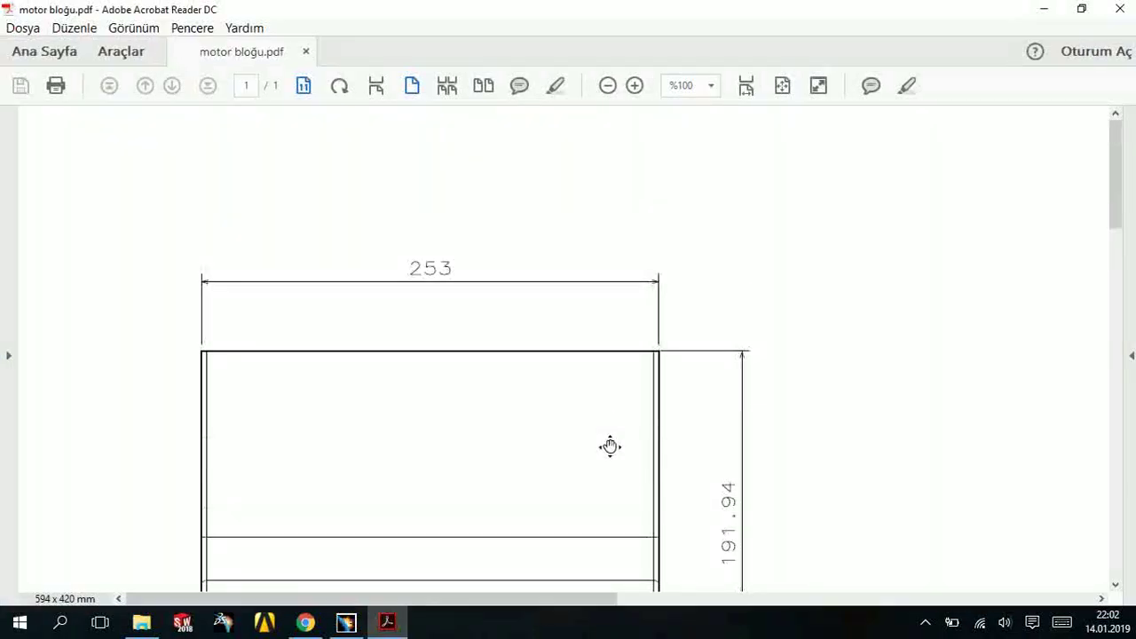
{"action": "scroll", "coordinate": [609, 447], "scroll_direction": "down", "scroll_amount": 2}
{"action": "right_click", "coordinate": [609, 446]}
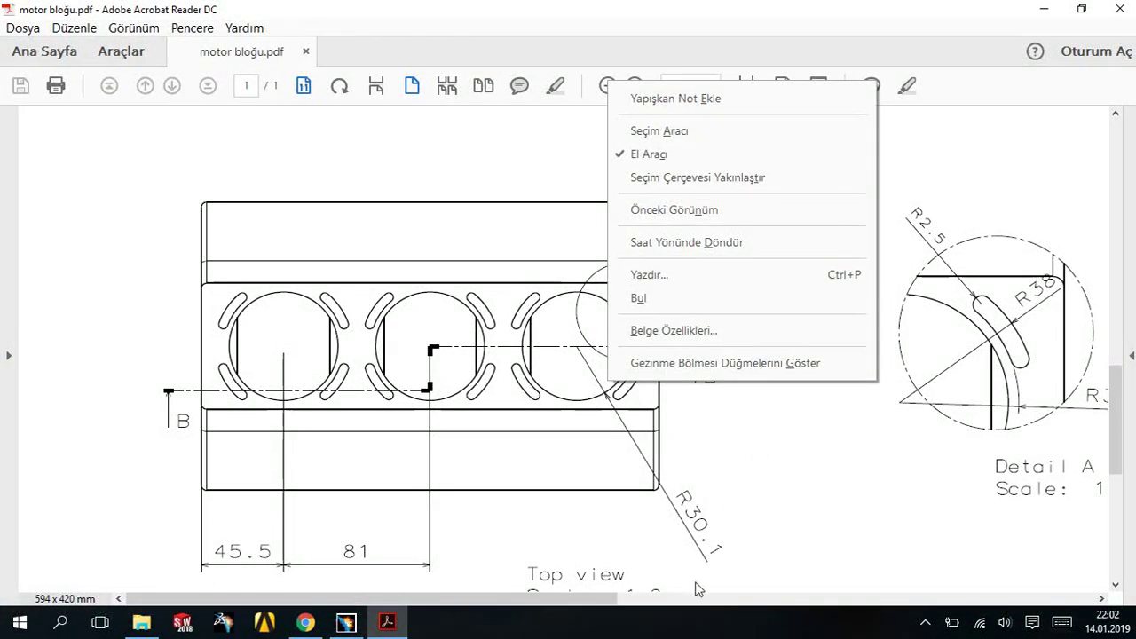
{"action": "left_click", "coordinate": [744, 461]}
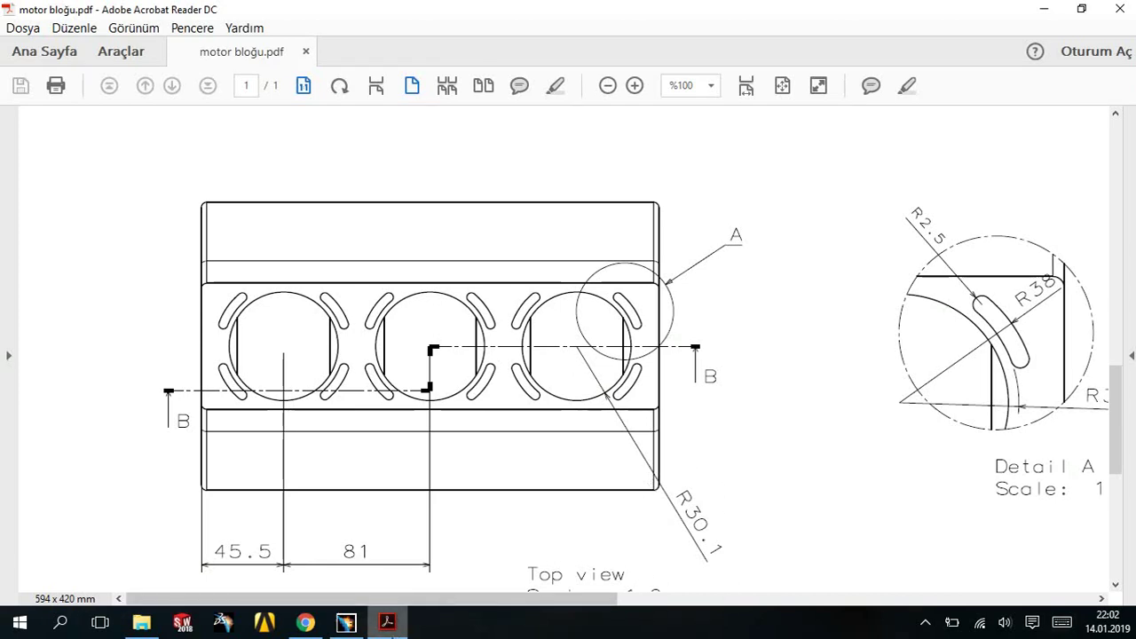
{"action": "left_click", "coordinate": [345, 621]}
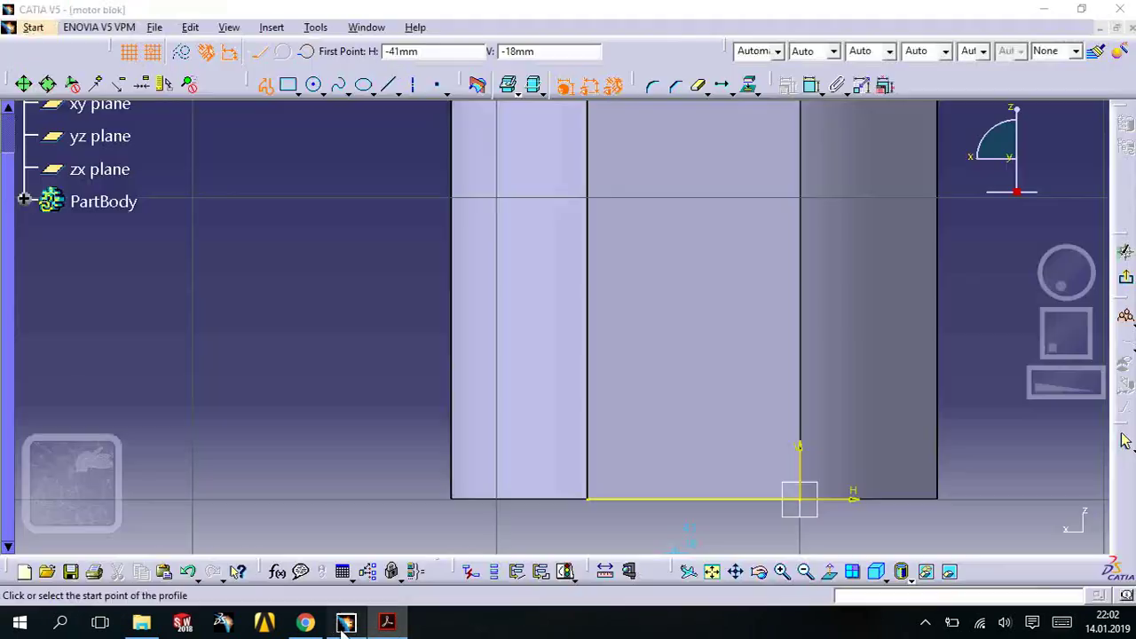
- Draw a 45.5 mm vertical line from the bottom edge and a radius-30 circle at its top
{"action": "left_click", "coordinate": [698, 502]}
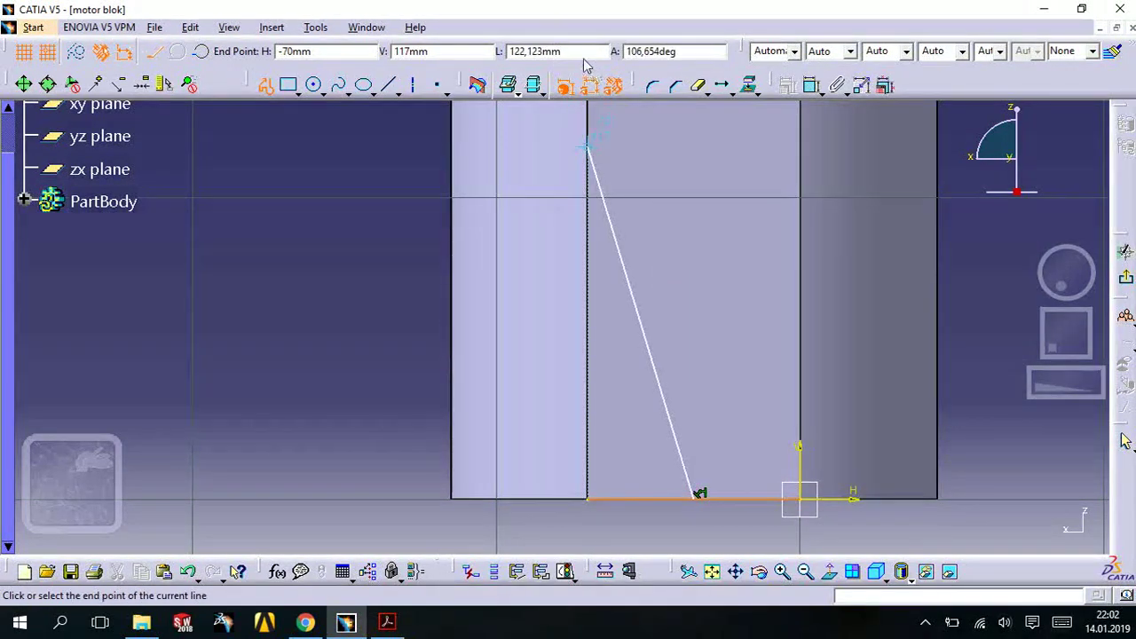
{"action": "left_click", "coordinate": [535, 51]}
{"action": "type", "text": "5"}
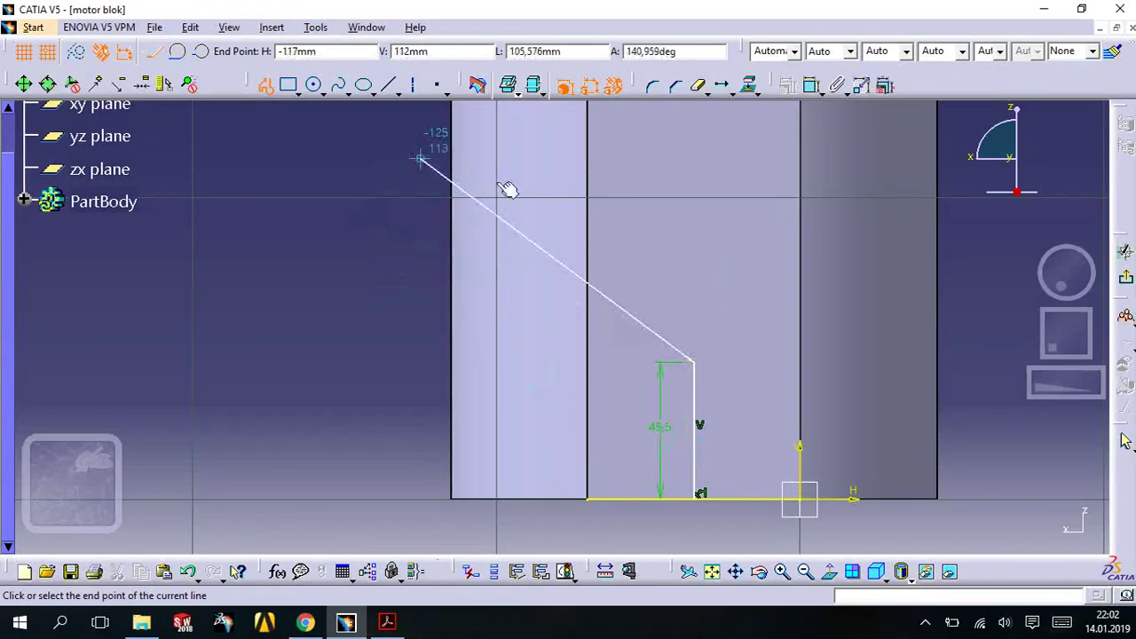
{"action": "key", "text": "Escape"}
{"action": "left_click", "coordinate": [315, 86]}
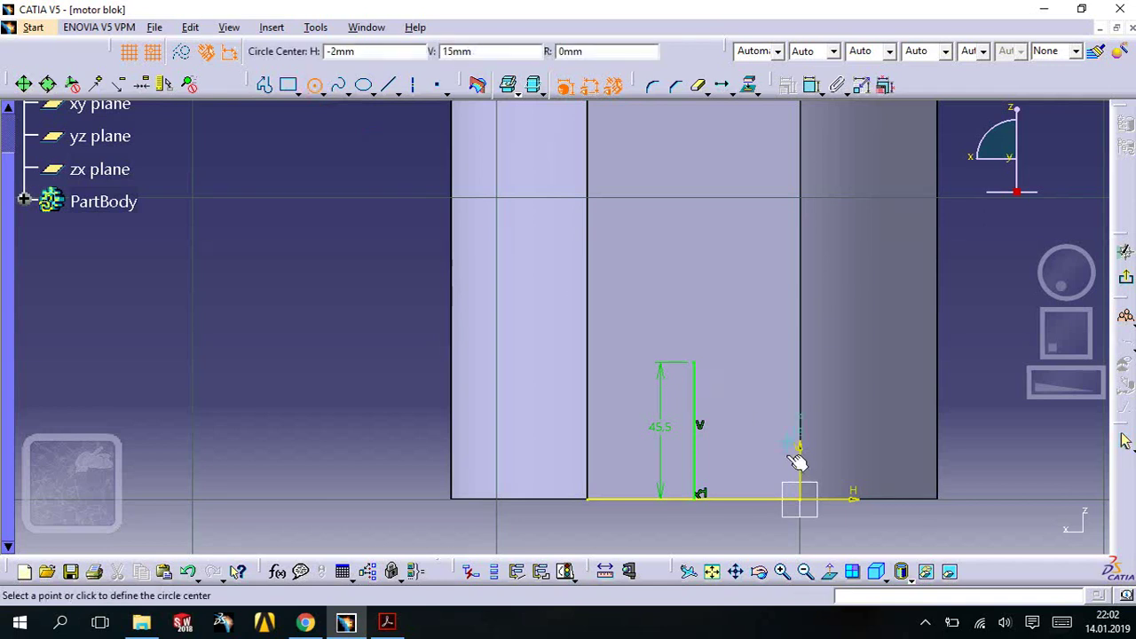
{"action": "left_click", "coordinate": [694, 364]}
{"action": "type", "text": "30,"}
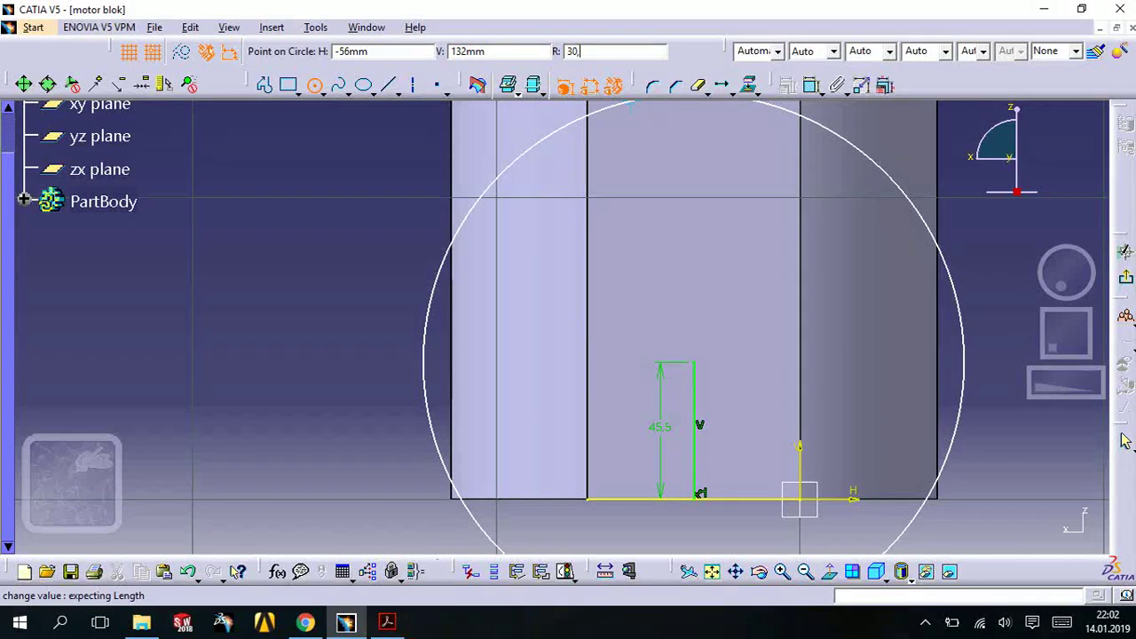
{"action": "key", "text": "Return"}
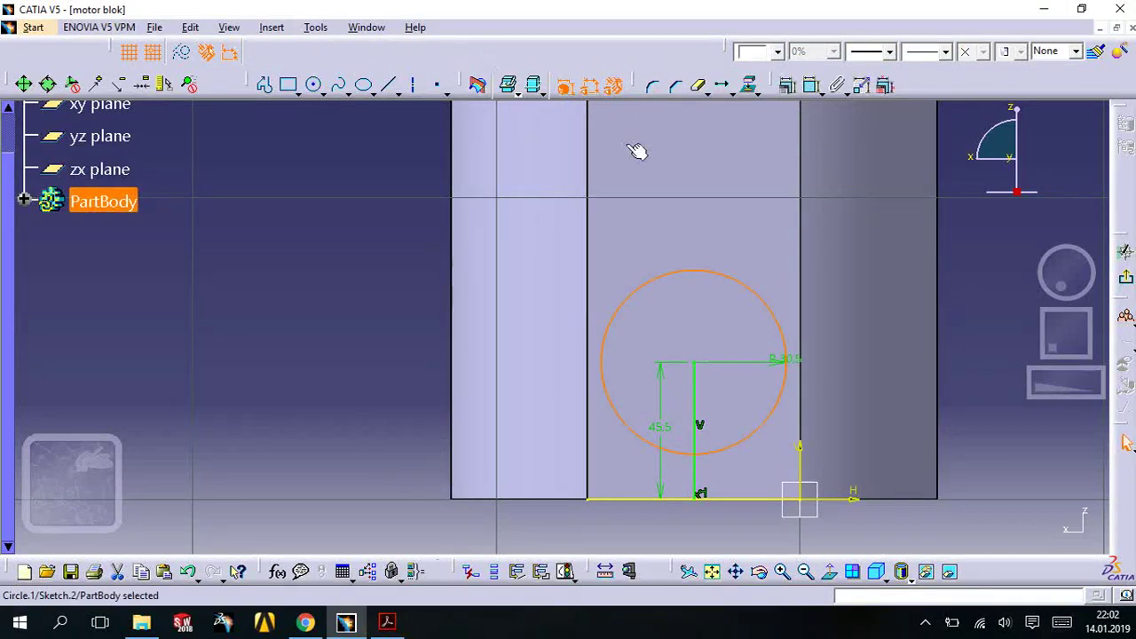
{"action": "left_click", "coordinate": [347, 247]}
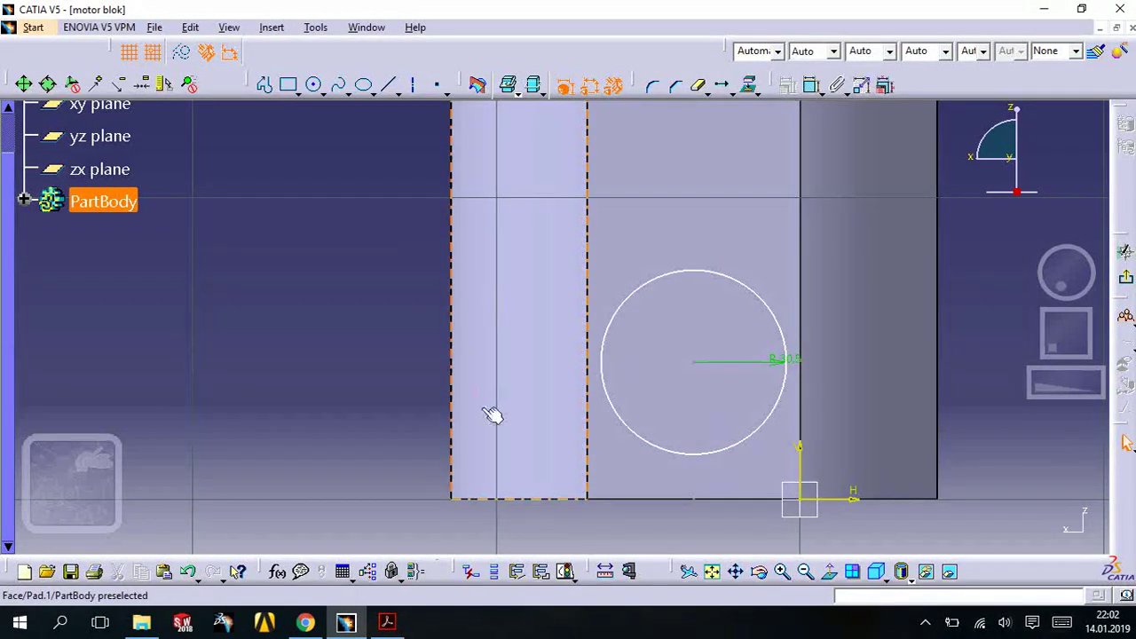
- Check the top view dimensions in the PDF drawing
{"action": "left_click", "coordinate": [390, 622]}
{"action": "left_click_drag", "start_coordinate": [638, 477], "coordinate": [643, 421]}
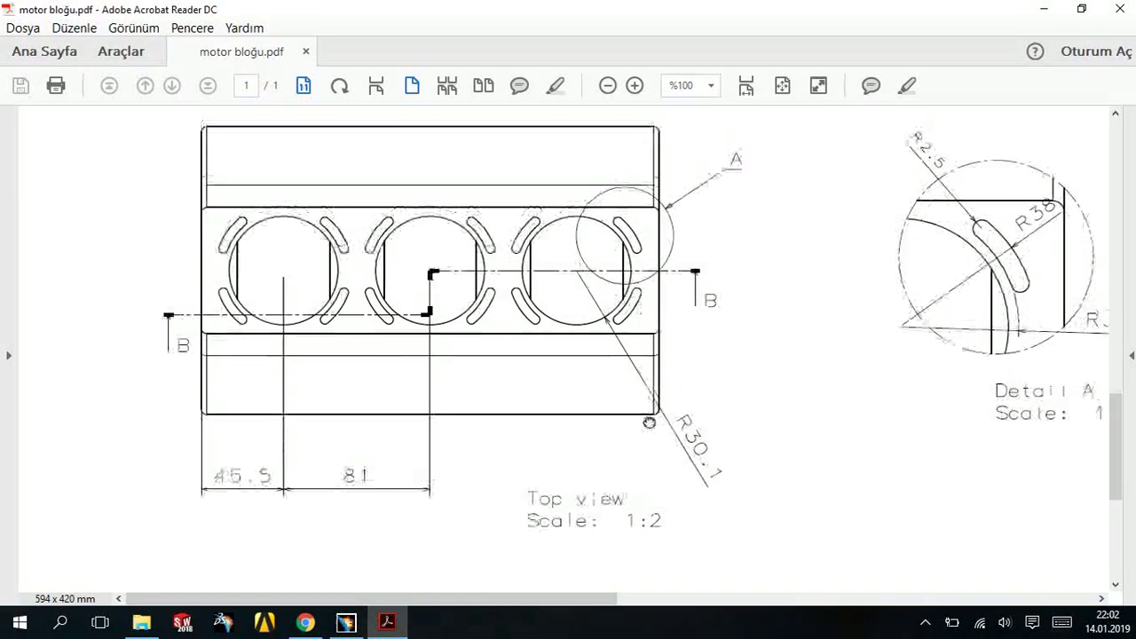
{"action": "left_click", "coordinate": [391, 626]}
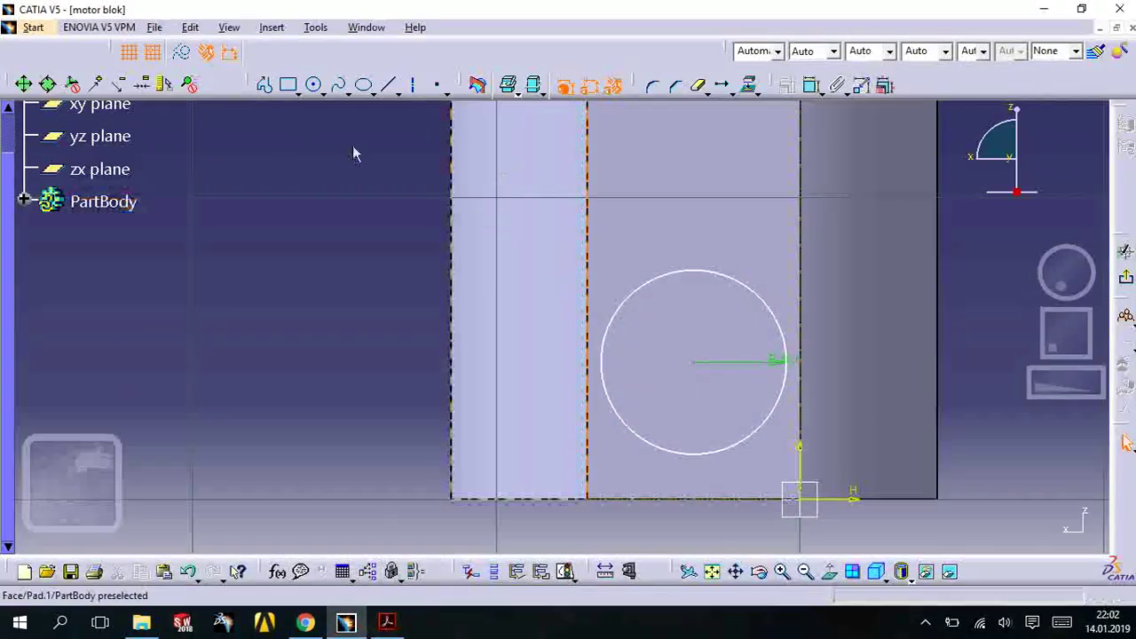
{"action": "middle_click_drag", "start_coordinate": [571, 264], "coordinate": [702, 274]}
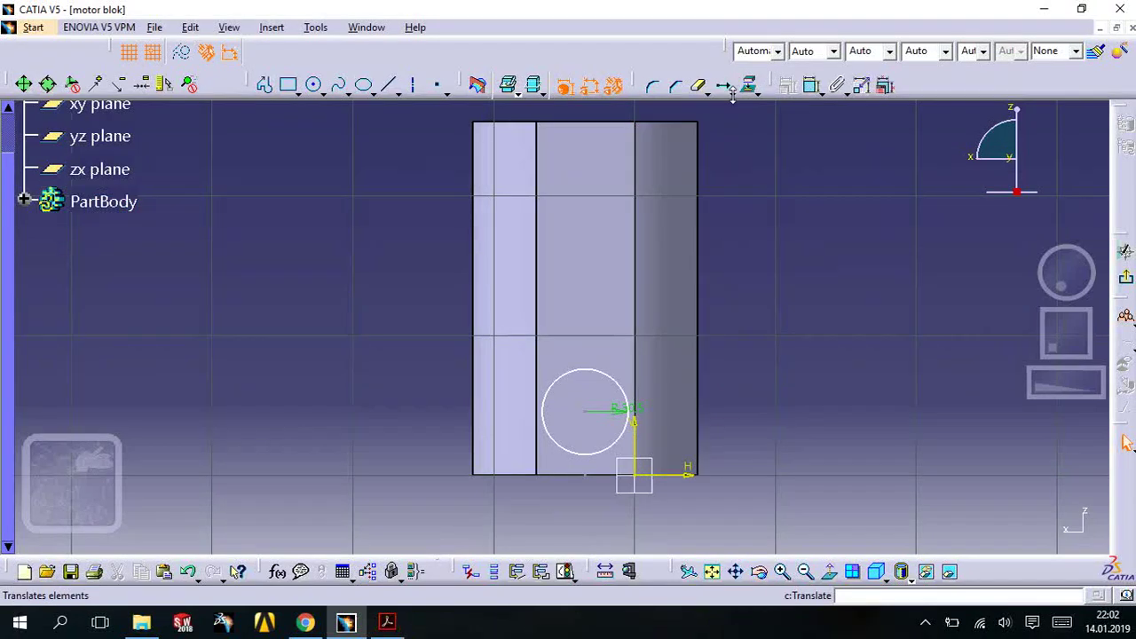
- Translate the circle with 2 instances to make three equal bores along the face
{"action": "left_click", "coordinate": [756, 93]}
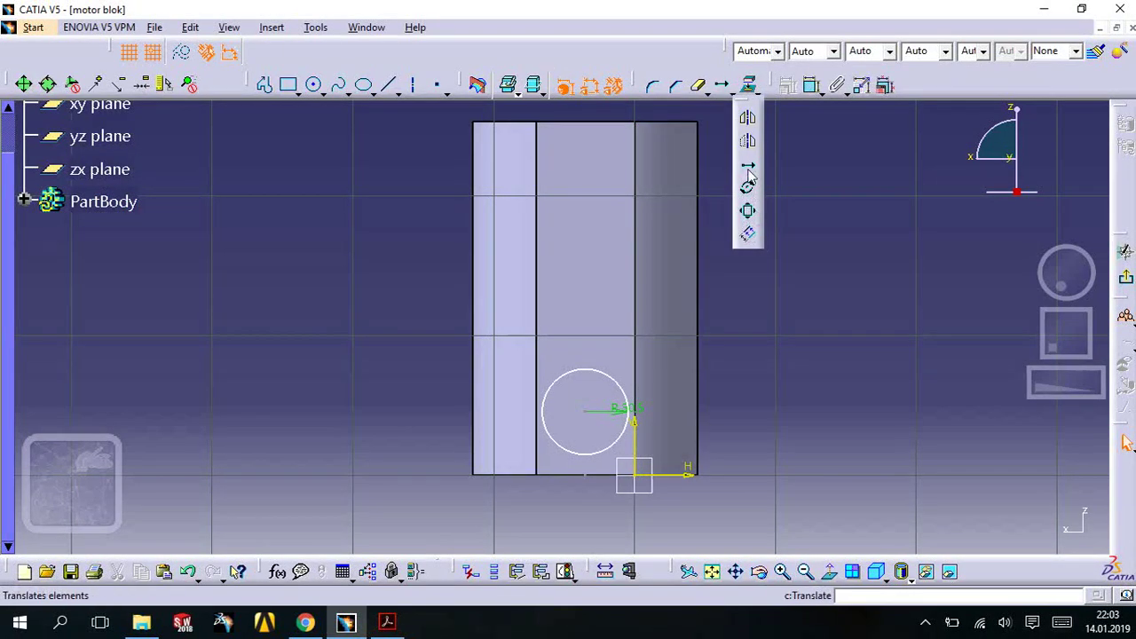
{"action": "left_click", "coordinate": [611, 385]}
{"action": "type", "text": "2"}
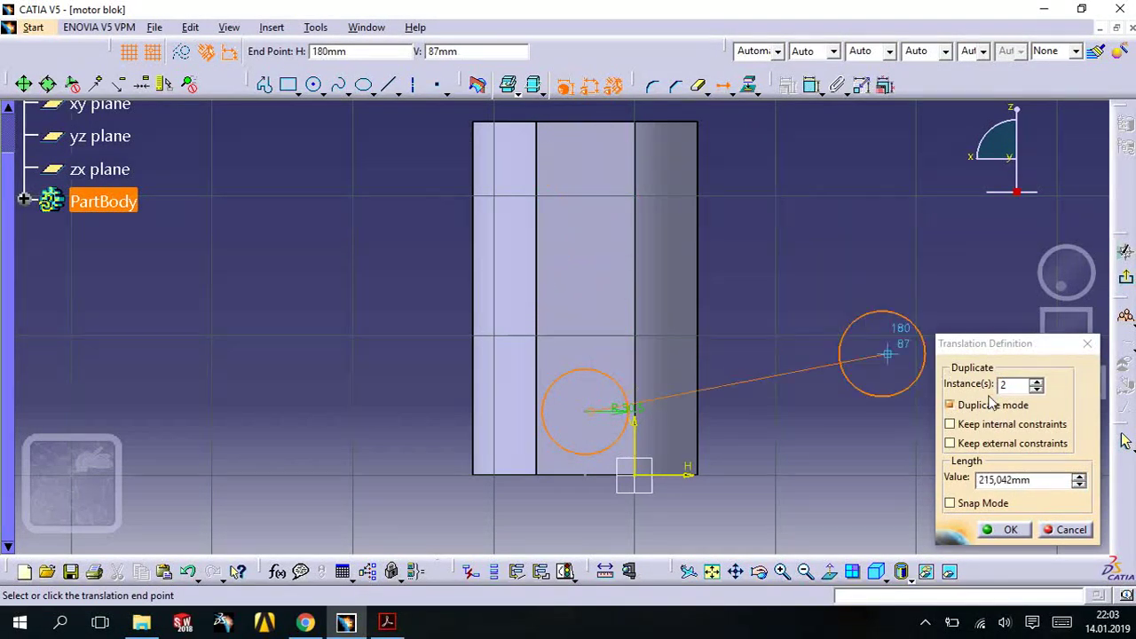
{"action": "left_click_drag", "start_coordinate": [1021, 385], "coordinate": [987, 392]}
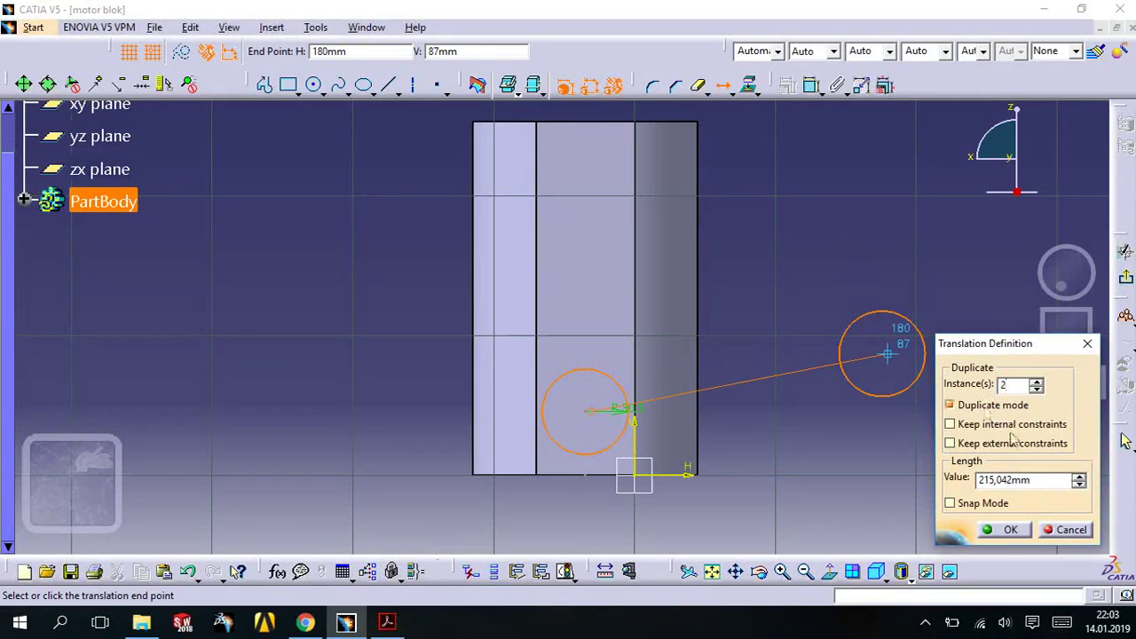
{"action": "left_click", "coordinate": [1026, 480]}
{"action": "type", "text": "8"}
{"action": "key", "text": "Return"}
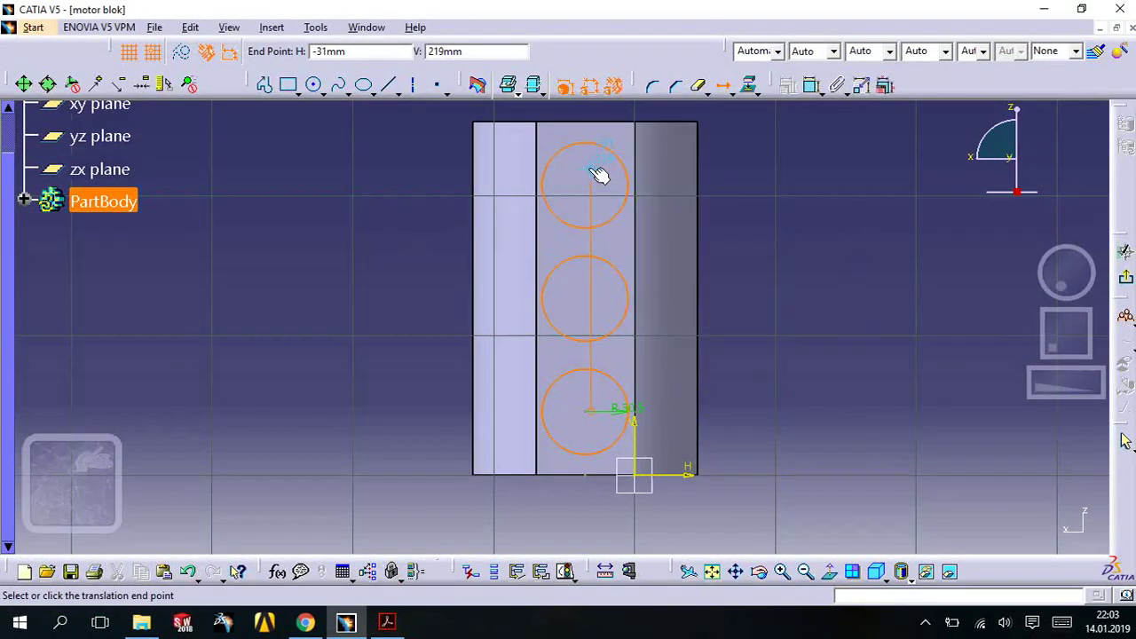
{"action": "left_click", "coordinate": [598, 175]}
{"action": "mouse_move", "coordinate": [601, 432]}
{"action": "middle_mouse_down"}
{"action": "mouse_move", "coordinate": [636, 367]}
{"action": "mouse_move", "coordinate": [639, 439]}
{"action": "middle_mouse_up"}
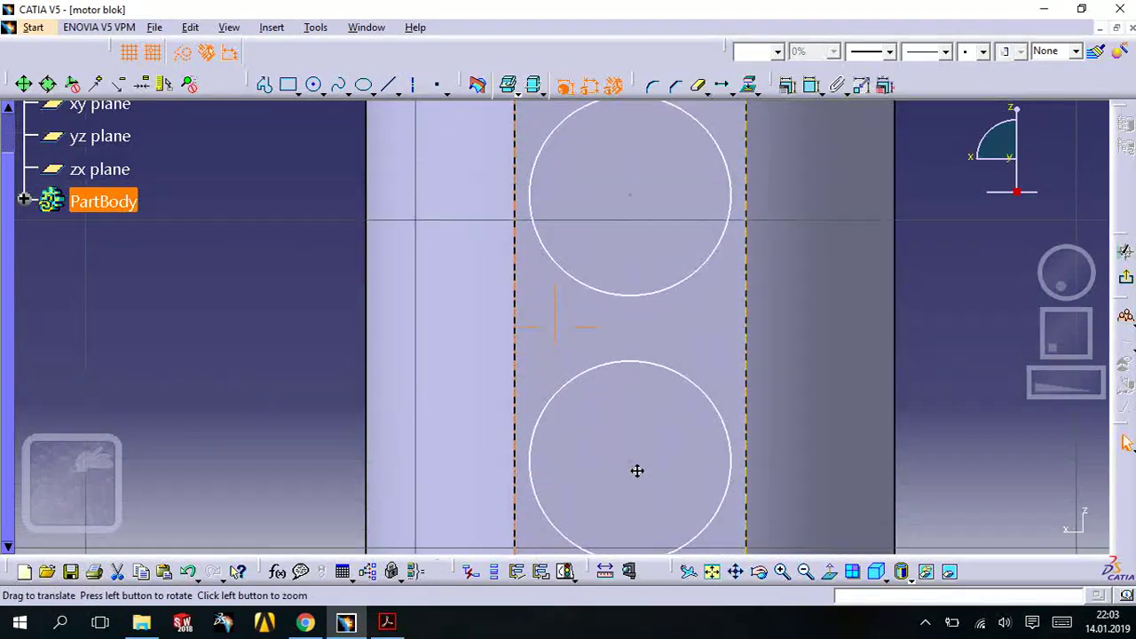
{"action": "middle_click_drag", "start_coordinate": [627, 365], "coordinate": [625, 330]}
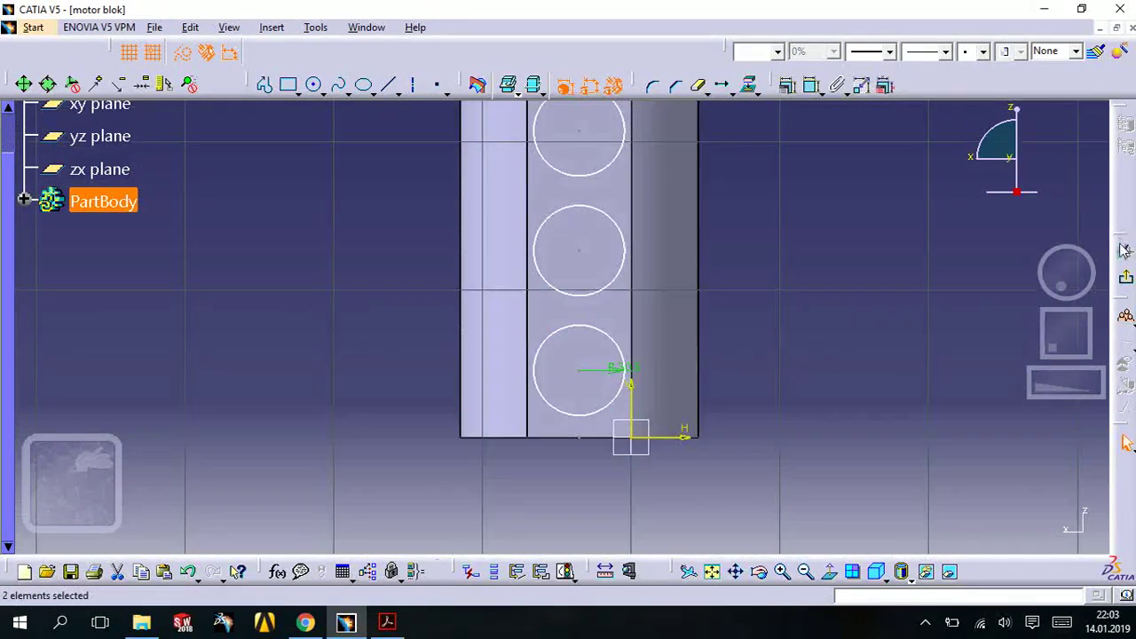
- Exit the sketch, rotate the block to view the three circles, and switch to the PDF
{"action": "left_click", "coordinate": [1127, 283]}
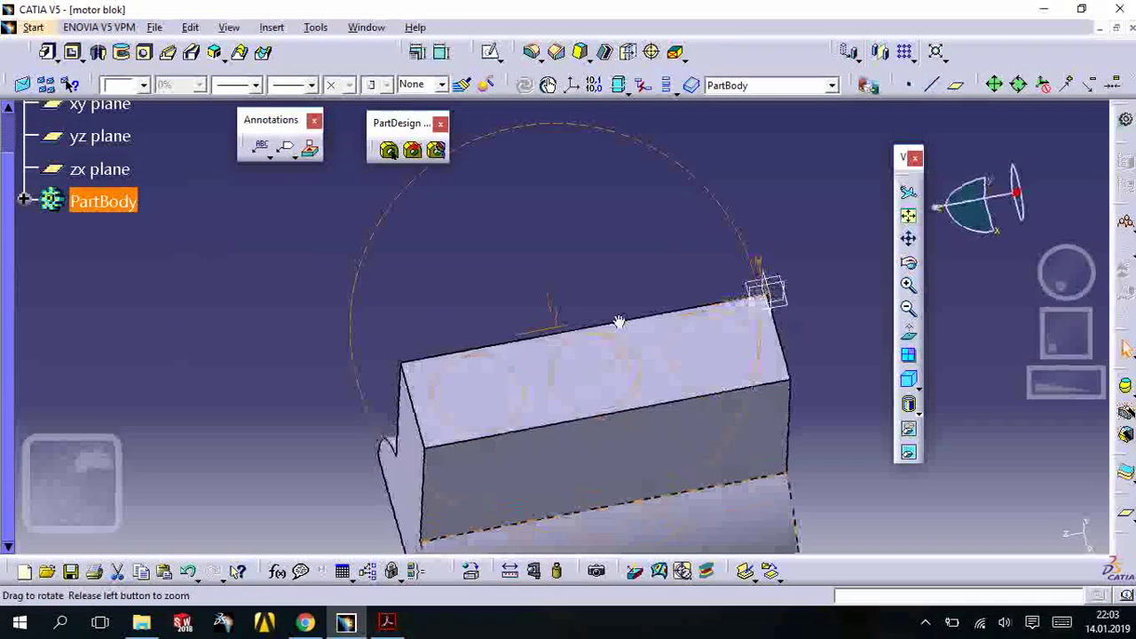
{"action": "middle_click_drag", "start_coordinate": [537, 397], "coordinate": [598, 373]}
{"action": "middle_click_drag", "start_coordinate": [518, 358], "coordinate": [548, 511]}
{"action": "key", "text": "alt+Tab"}
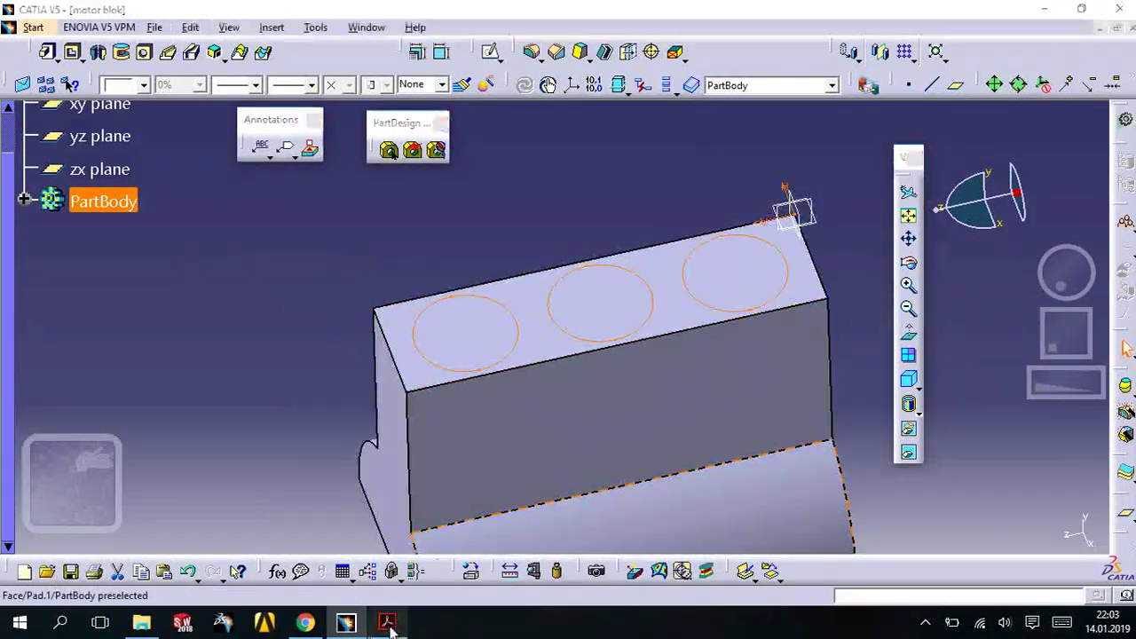
{"action": "right_click", "coordinate": [734, 338]}
- Review Detail A and Section B-B (60 and 155 depths) in the PDF, then return to CATIA
{"action": "left_click", "coordinate": [728, 418]}
{"action": "scroll", "coordinate": [747, 409], "scroll_direction": "down", "scroll_amount": 3}
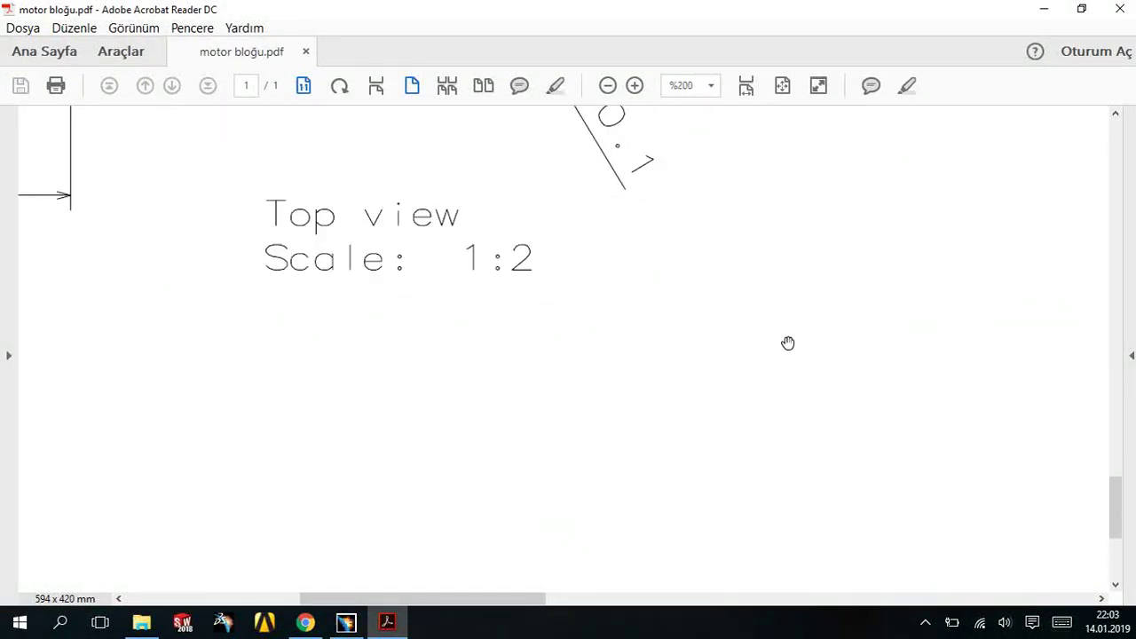
{"action": "scroll", "coordinate": [788, 343], "scroll_direction": "down", "scroll_amount": 4, "text": "ctrl"}
{"action": "scroll", "coordinate": [754, 368], "scroll_direction": "up", "scroll_amount": 3, "text": "ctrl"}
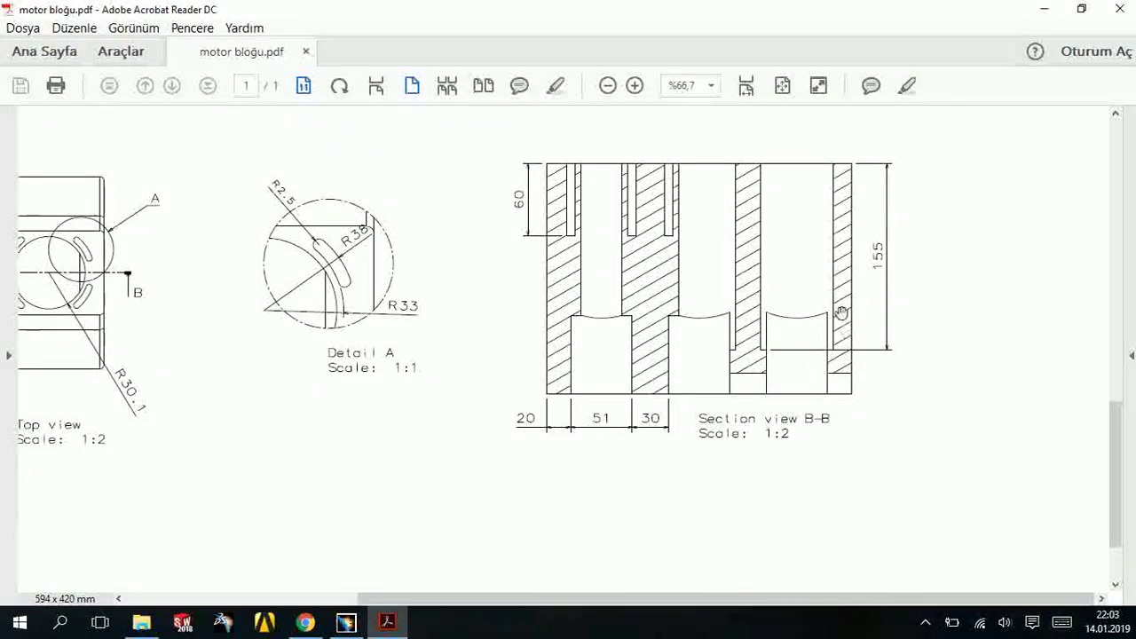
{"action": "left_click", "coordinate": [384, 625]}
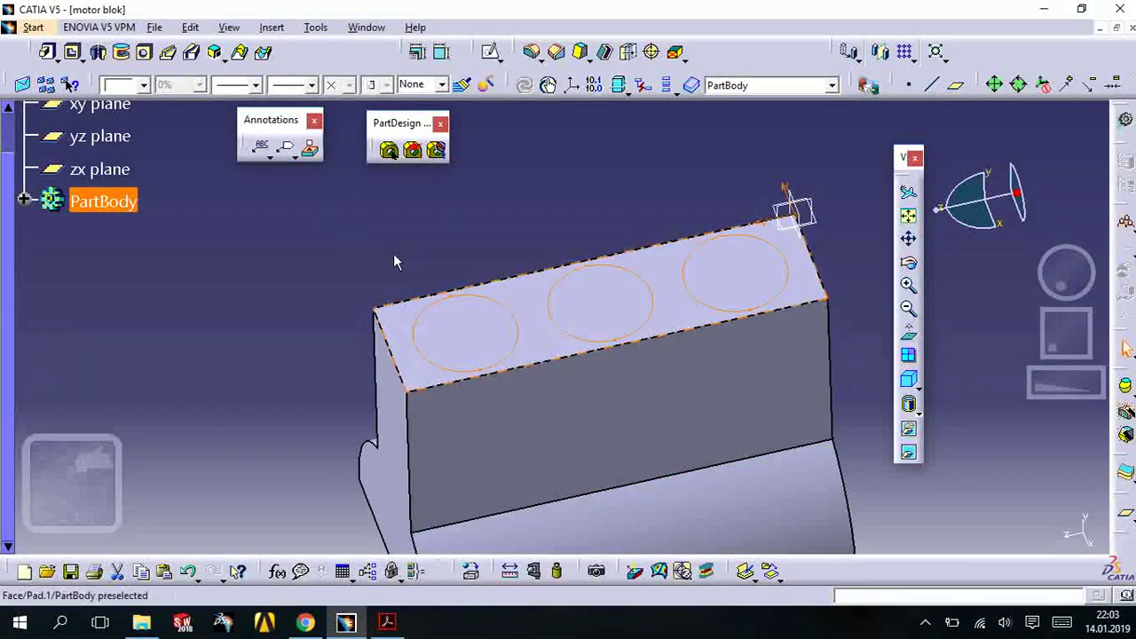
- Pocket Sketch.2's three circles 155 mm deep and rotate to inspect the bores
{"action": "middle_click_drag", "start_coordinate": [703, 265], "coordinate": [721, 240]}
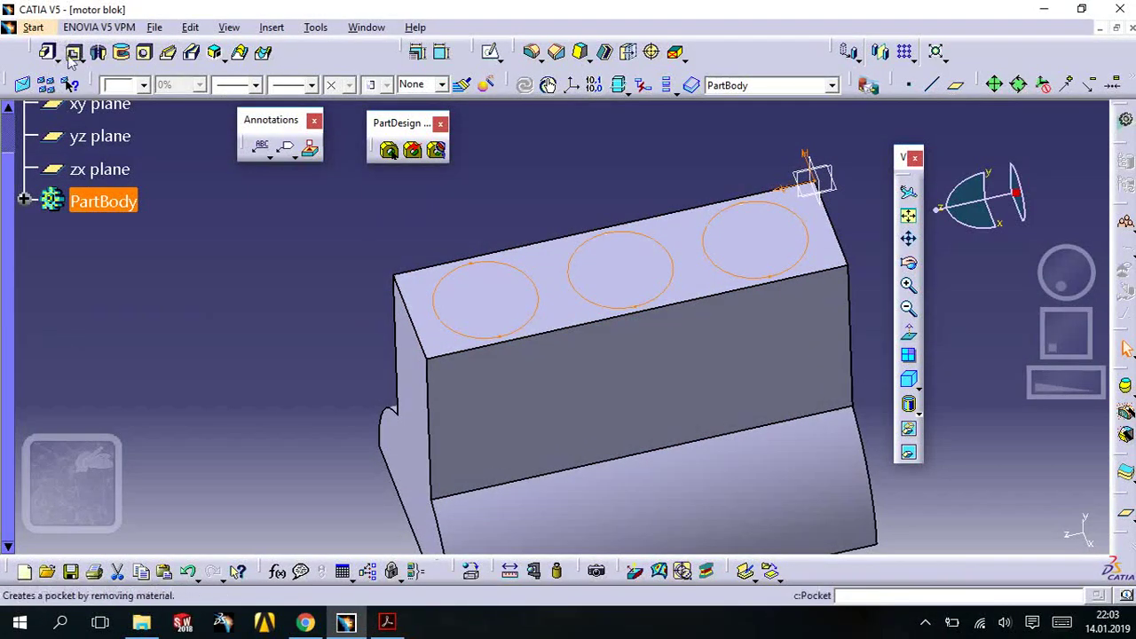
{"action": "left_click", "coordinate": [74, 53]}
{"action": "type", "text": "155"}
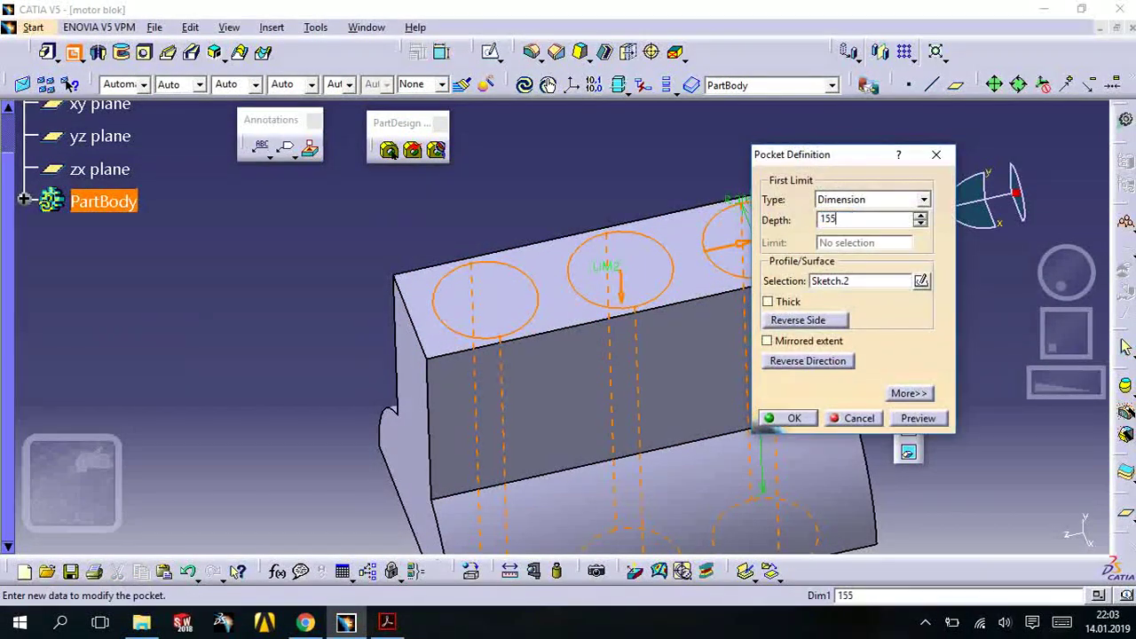
{"action": "left_click", "coordinate": [783, 419]}
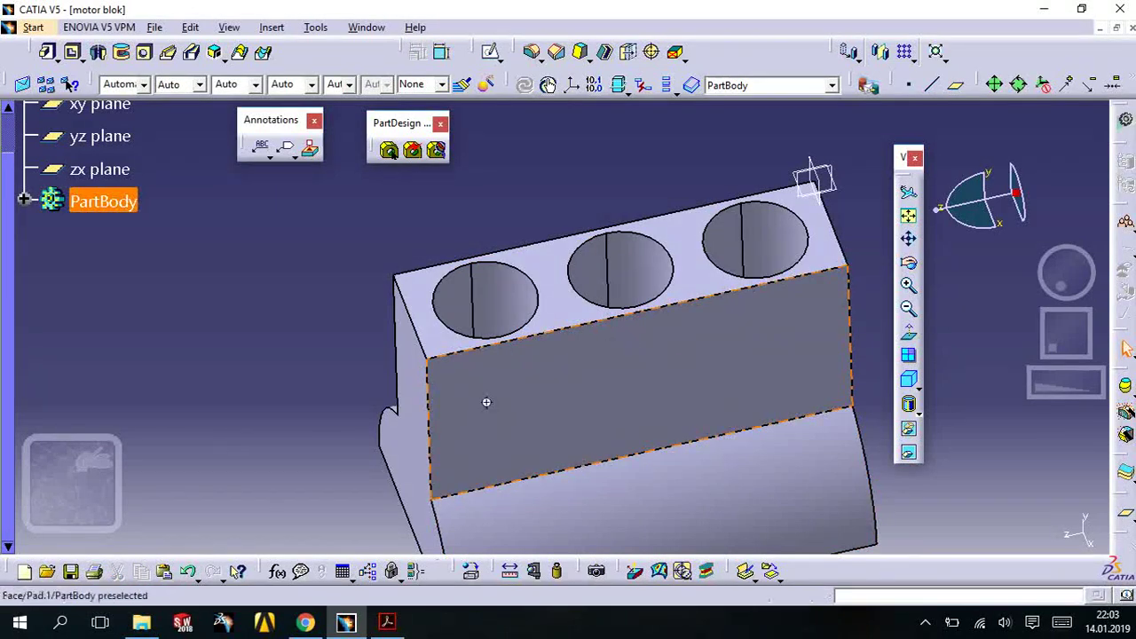
{"action": "middle_click_drag", "start_coordinate": [498, 408], "coordinate": [650, 297]}
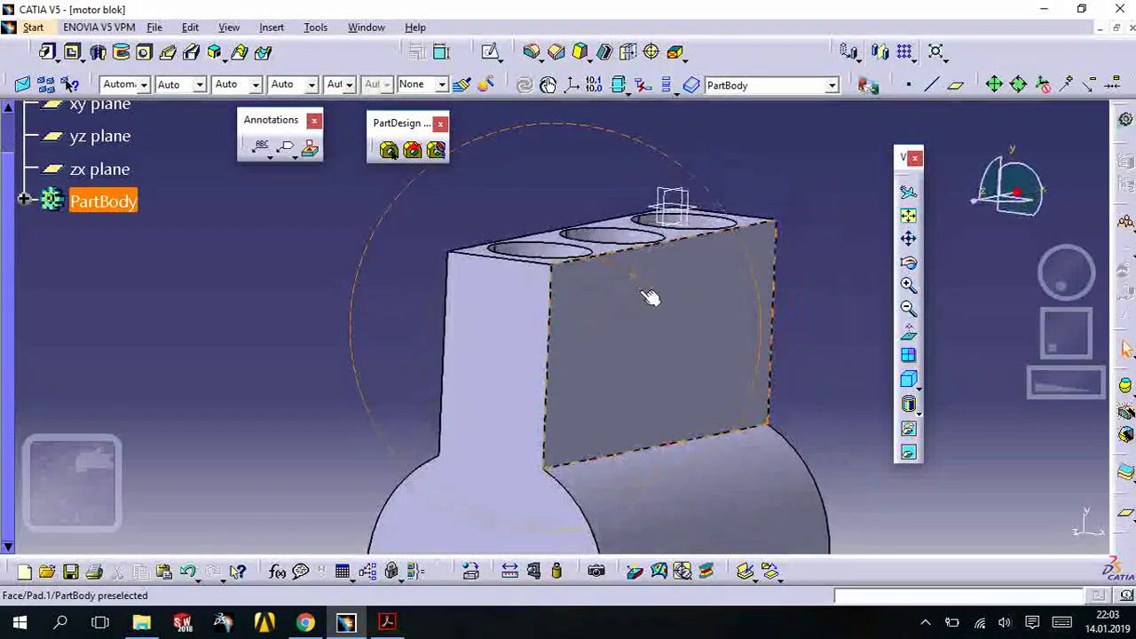
- Create a plane offset 20 mm from the pocketed block face, reversed to the other side
{"action": "middle_click_drag", "start_coordinate": [650, 298], "coordinate": [642, 286]}
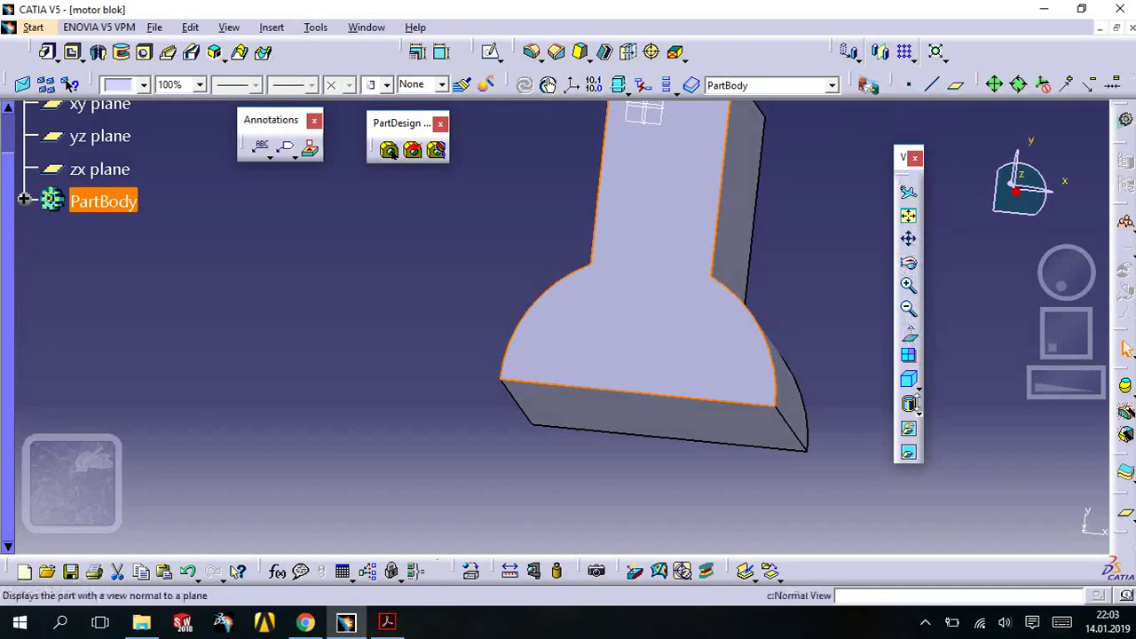
{"action": "left_click", "coordinate": [957, 86]}
{"action": "left_click", "coordinate": [657, 229]}
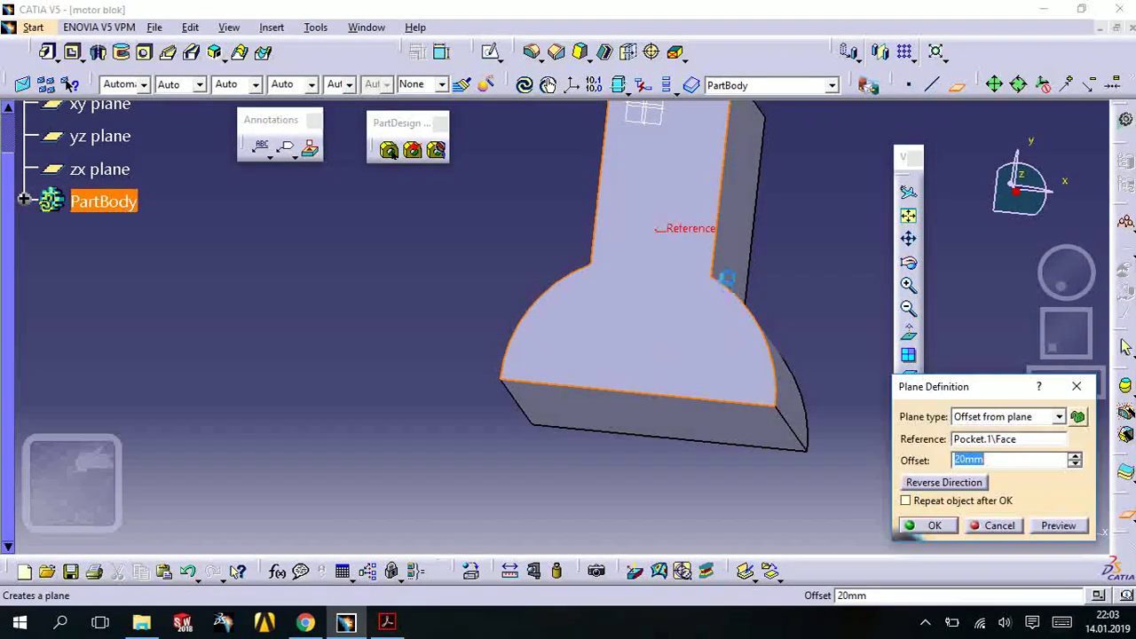
{"action": "middle_click_drag", "start_coordinate": [690, 263], "coordinate": [585, 324]}
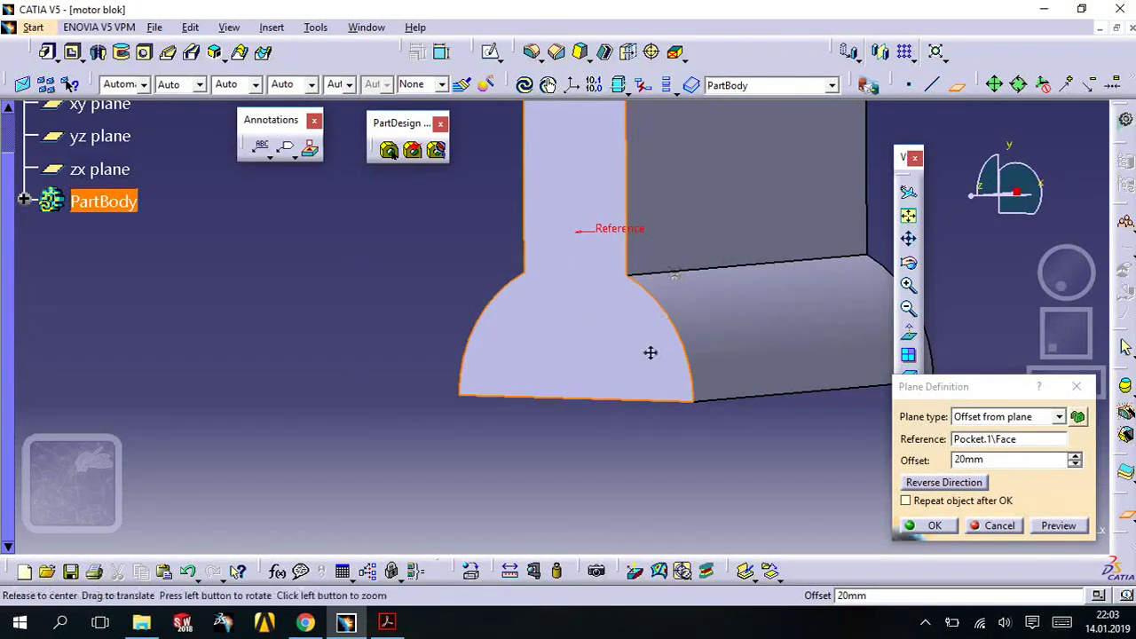
{"action": "middle_click_drag", "start_coordinate": [651, 352], "coordinate": [616, 494]}
{"action": "mouse_move", "coordinate": [594, 235]}
{"action": "middle_mouse_down"}
{"action": "mouse_move", "coordinate": [497, 253]}
{"action": "mouse_move", "coordinate": [1041, 432]}
{"action": "middle_mouse_up"}
{"action": "left_click", "coordinate": [957, 482]}
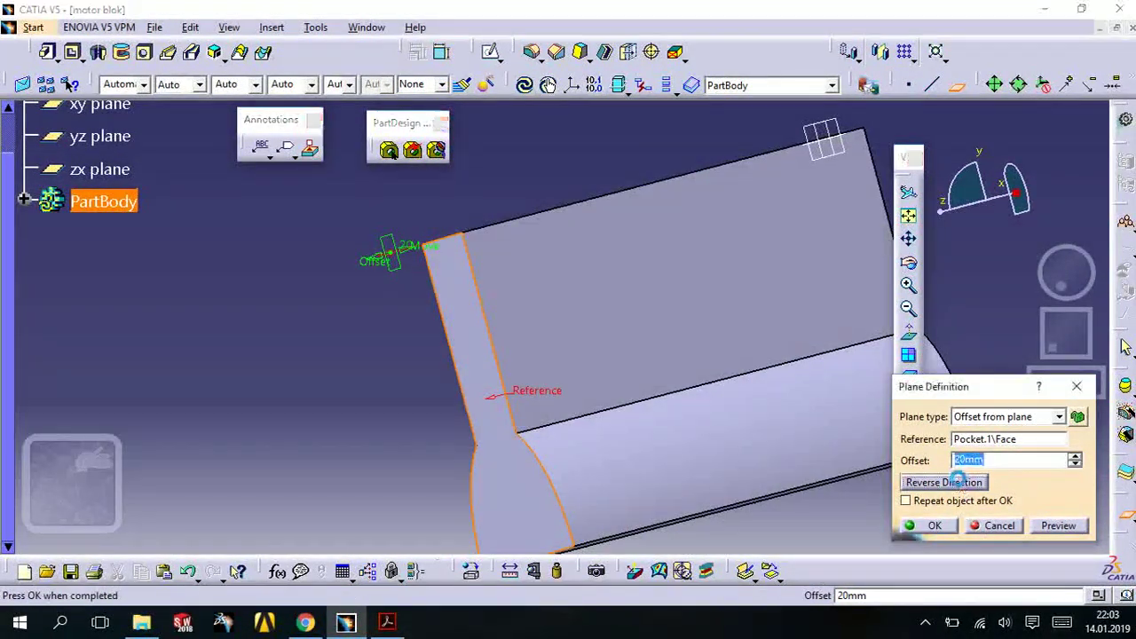
{"action": "left_click", "coordinate": [939, 527]}
- Rotate to show the cylinder bores and check the motor block drawing PDF
{"action": "mouse_move", "coordinate": [472, 300]}
{"action": "middle_mouse_down"}
{"action": "mouse_move", "coordinate": [642, 320]}
{"action": "mouse_move", "coordinate": [471, 632]}
{"action": "middle_mouse_up"}
{"action": "left_click", "coordinate": [387, 623]}
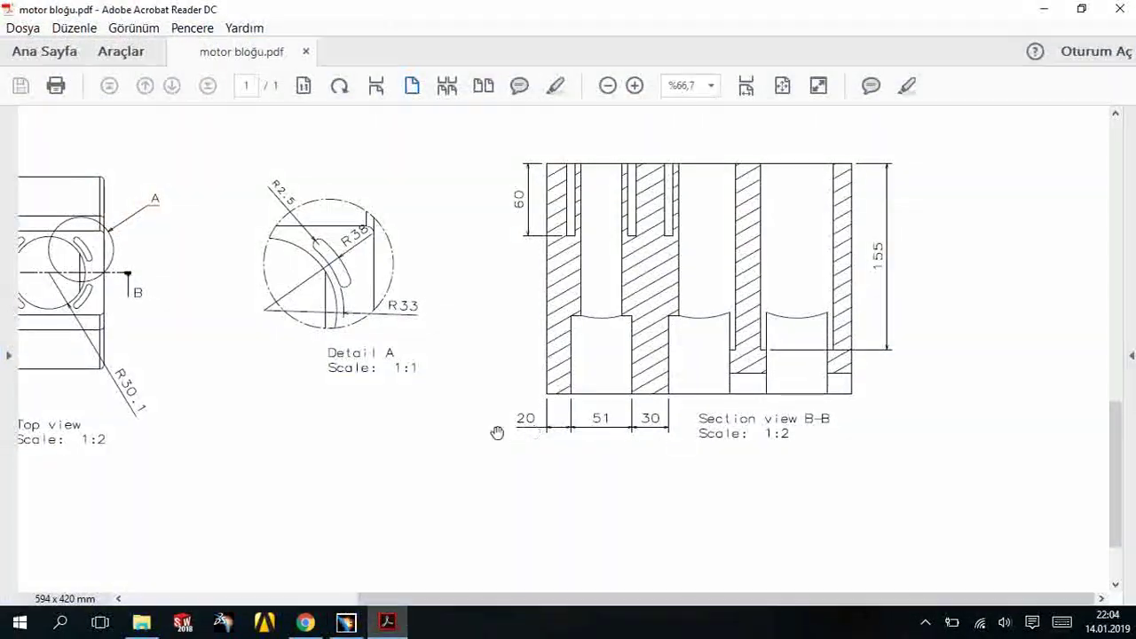
{"action": "left_click", "coordinate": [388, 623]}
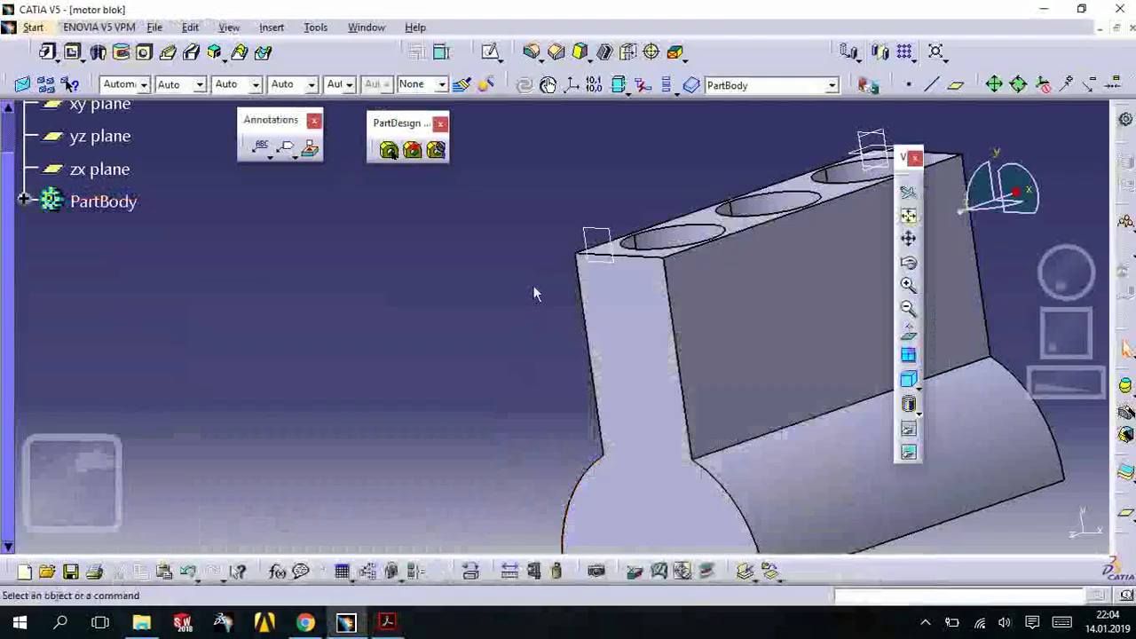
- Start a sketch on the pad's face and project its top edge into it
{"action": "mouse_move", "coordinate": [535, 289]}
{"action": "middle_mouse_down"}
{"action": "mouse_move", "coordinate": [720, 358]}
{"action": "mouse_move", "coordinate": [627, 457]}
{"action": "mouse_move", "coordinate": [616, 375]}
{"action": "mouse_move", "coordinate": [637, 346]}
{"action": "mouse_move", "coordinate": [611, 378]}
{"action": "mouse_move", "coordinate": [592, 236]}
{"action": "middle_mouse_up"}
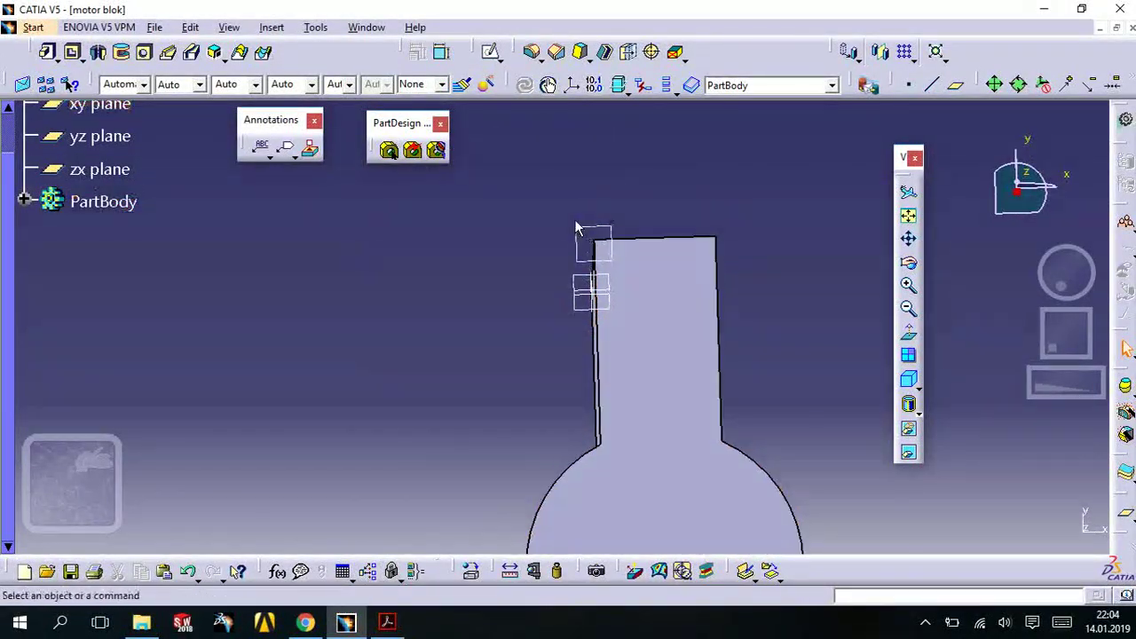
{"action": "left_click", "coordinate": [580, 51]}
{"action": "left_click", "coordinate": [491, 51]}
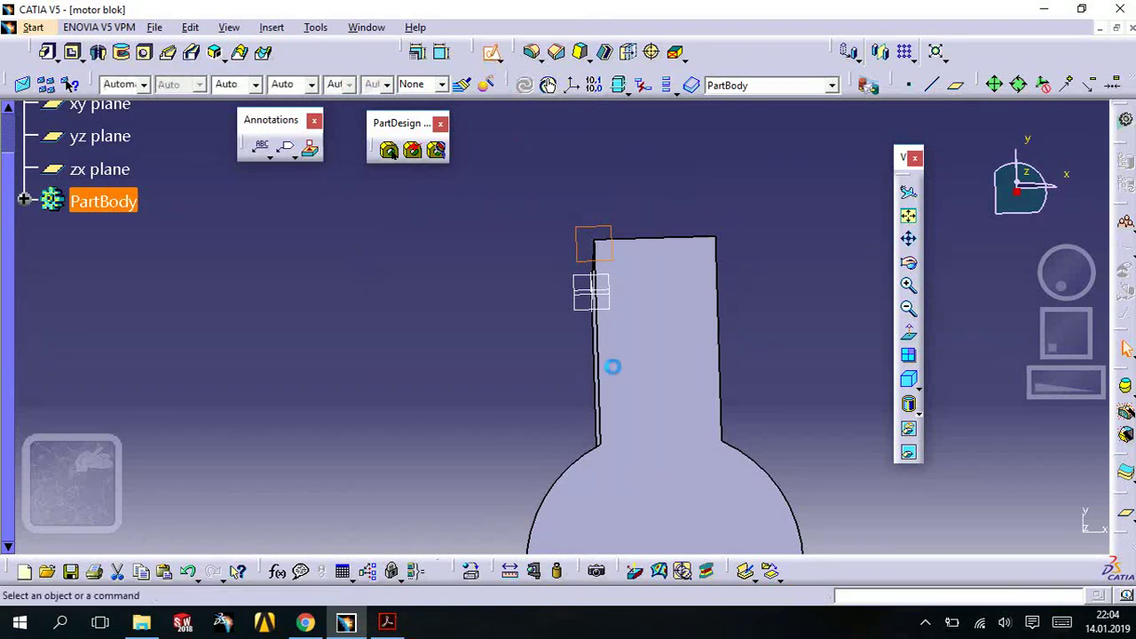
{"action": "left_click", "coordinate": [644, 408]}
{"action": "mouse_move", "coordinate": [659, 444]}
{"action": "middle_mouse_down"}
{"action": "mouse_move", "coordinate": [604, 411]}
{"action": "mouse_move", "coordinate": [606, 282]}
{"action": "mouse_move", "coordinate": [495, 283]}
{"action": "middle_mouse_up"}
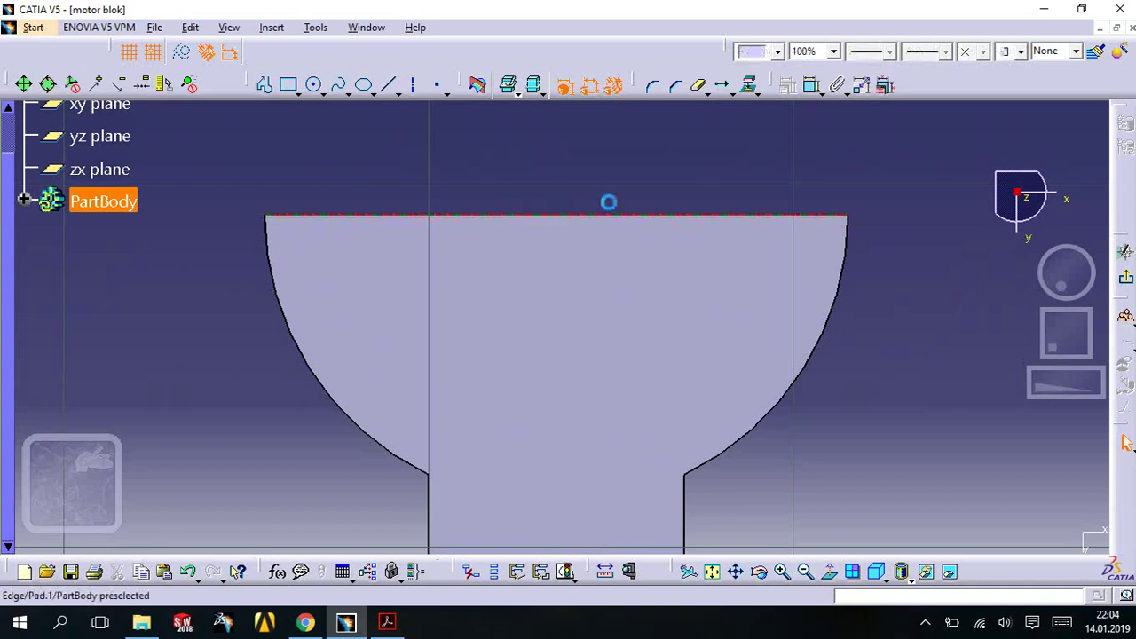
{"action": "left_click", "coordinate": [818, 213]}
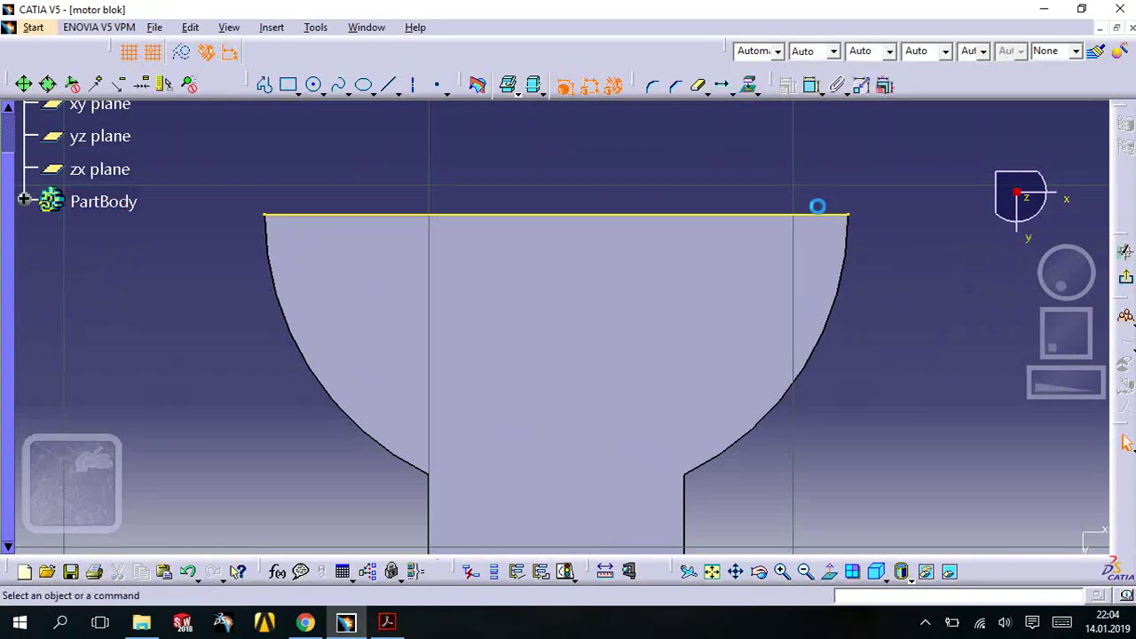
- Draw a radius 70 circle centred on the projected top edge
{"action": "left_click", "coordinate": [314, 86]}
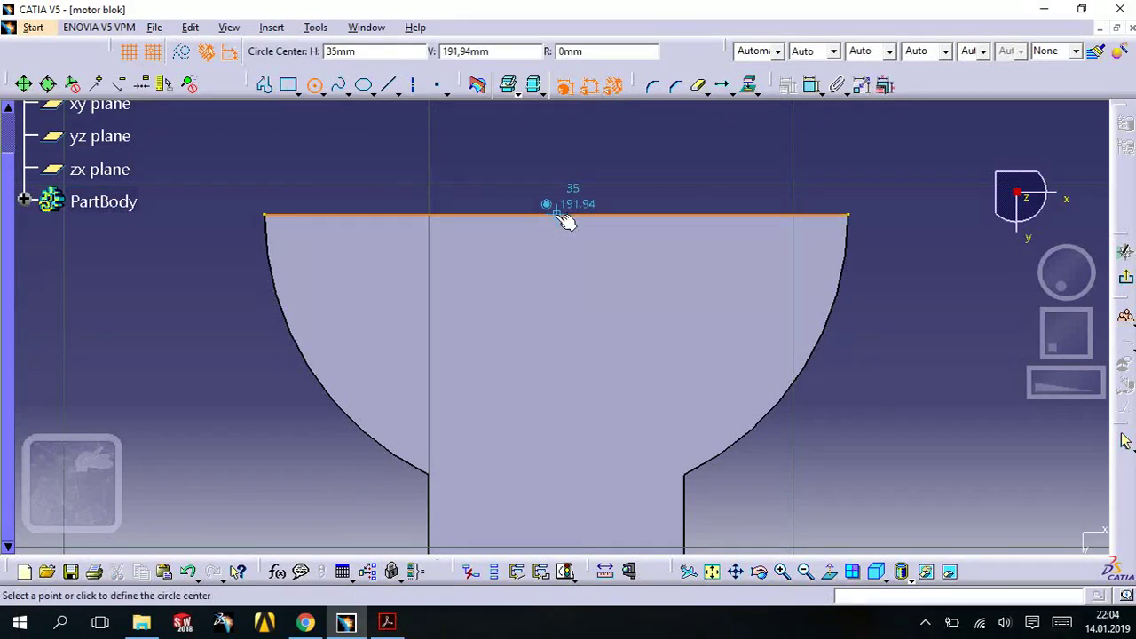
{"action": "left_click", "coordinate": [560, 214]}
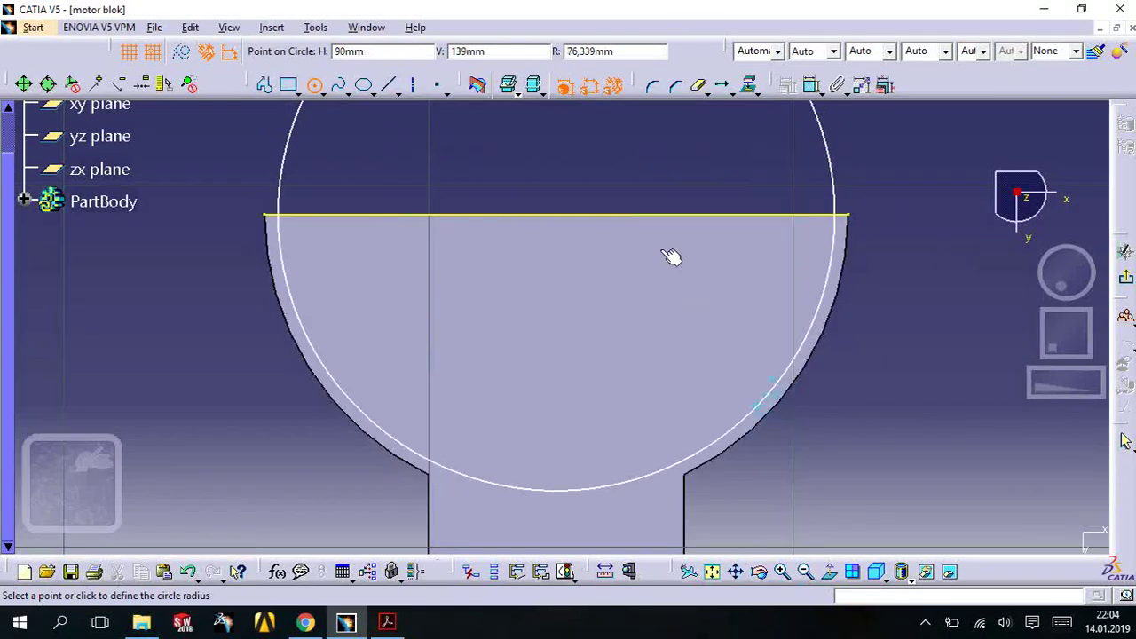
{"action": "type", "text": "70"}
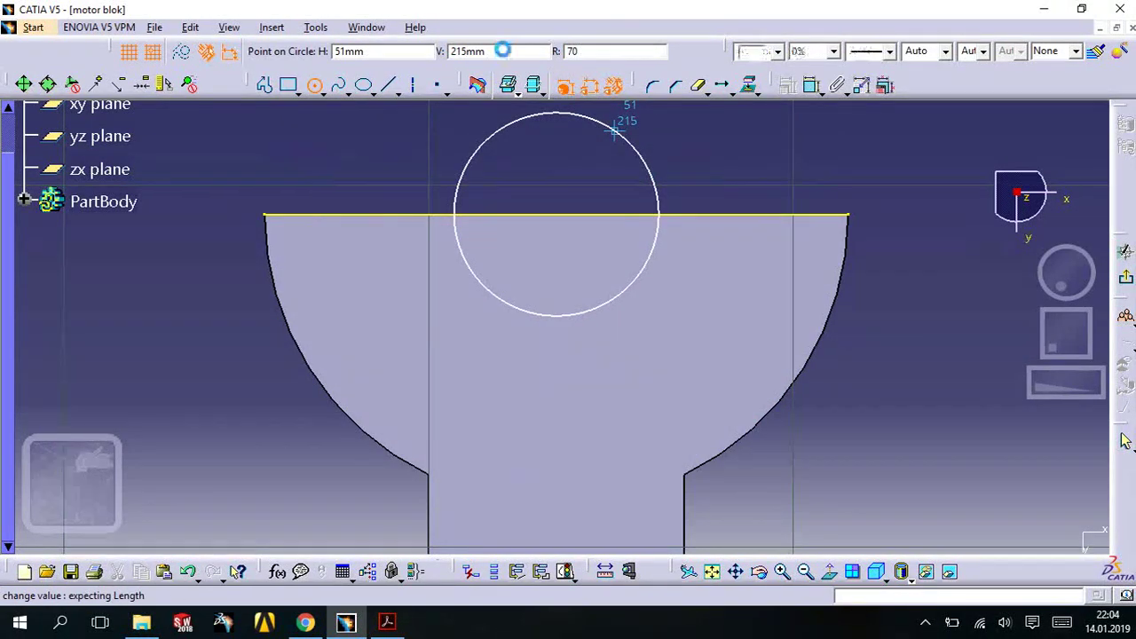
{"action": "key", "text": "Return"}
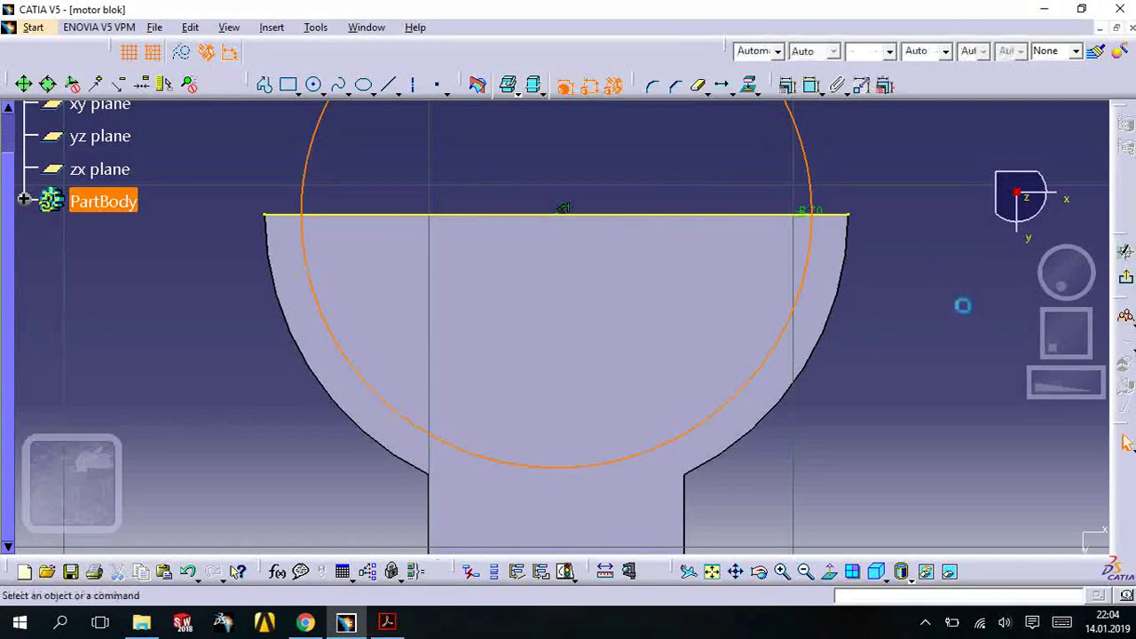
{"action": "middle_click_drag", "start_coordinate": [758, 240], "coordinate": [800, 337]}
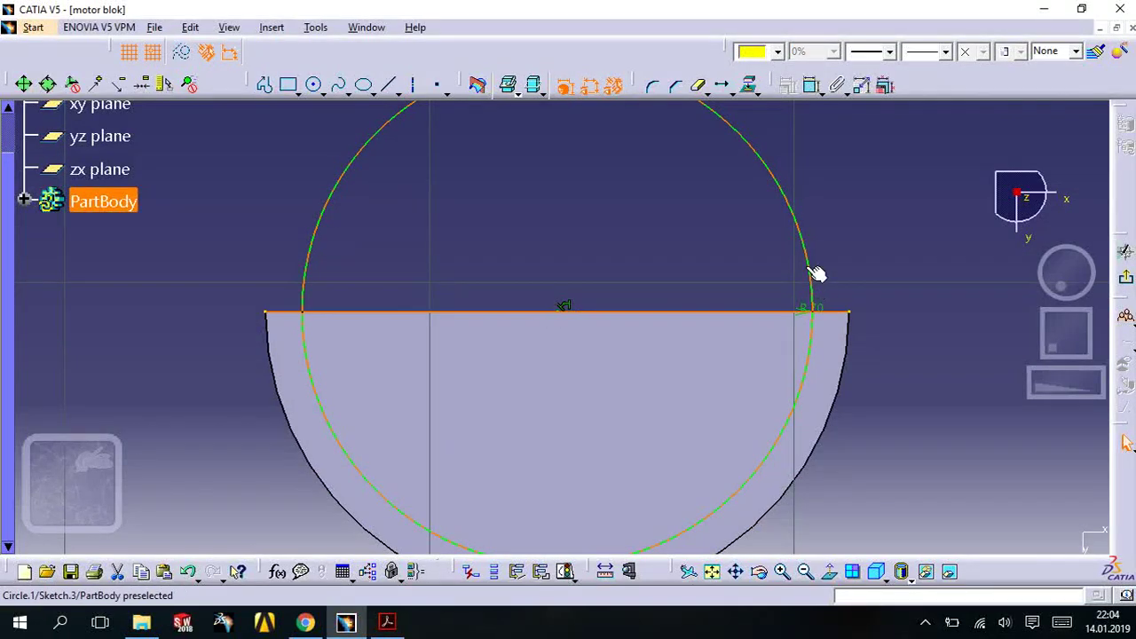
{"action": "left_click", "coordinate": [801, 308]}
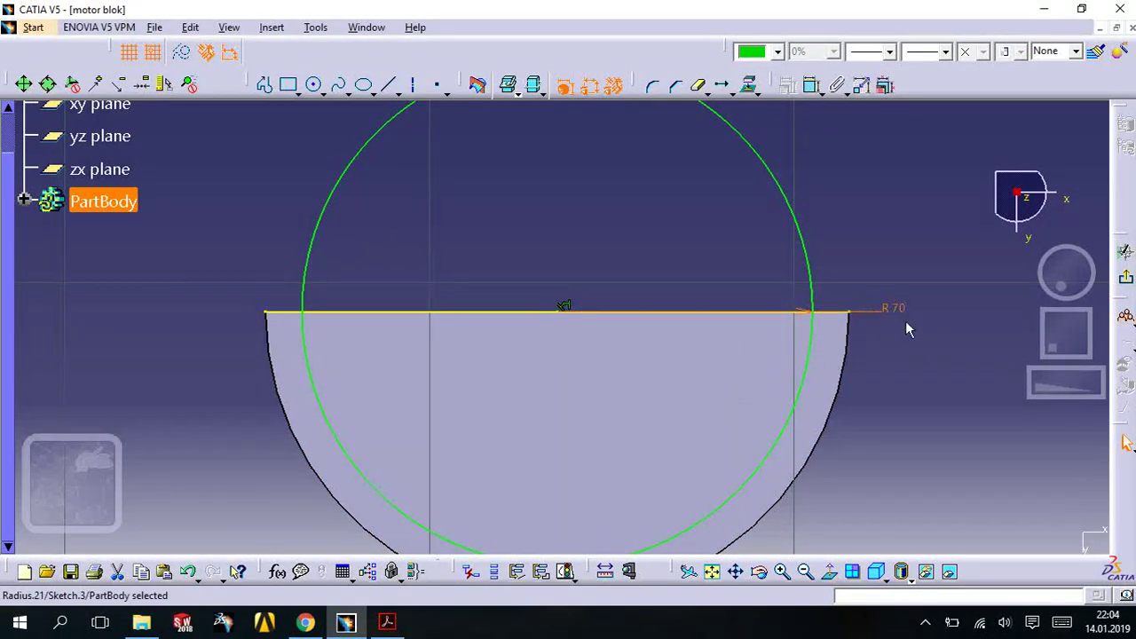
{"action": "left_click", "coordinate": [791, 299]}
{"action": "middle_click_drag", "start_coordinate": [745, 222], "coordinate": [754, 333]}
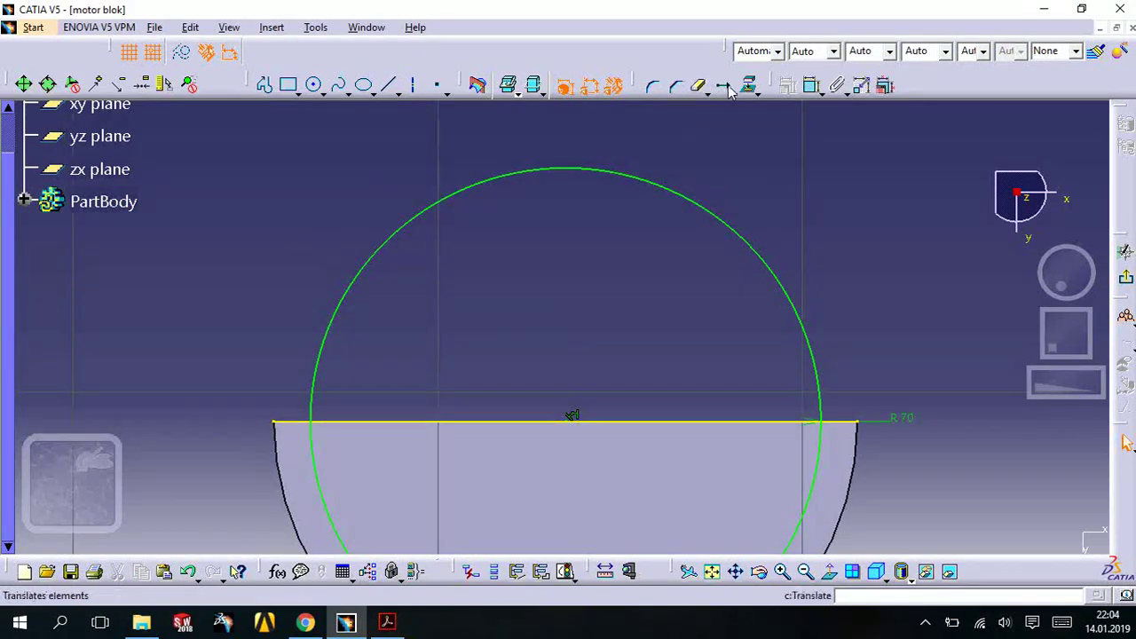
- Trim the circle's upper arc and the top line outside the arc, then return to 3D
{"action": "left_click", "coordinate": [802, 325]}
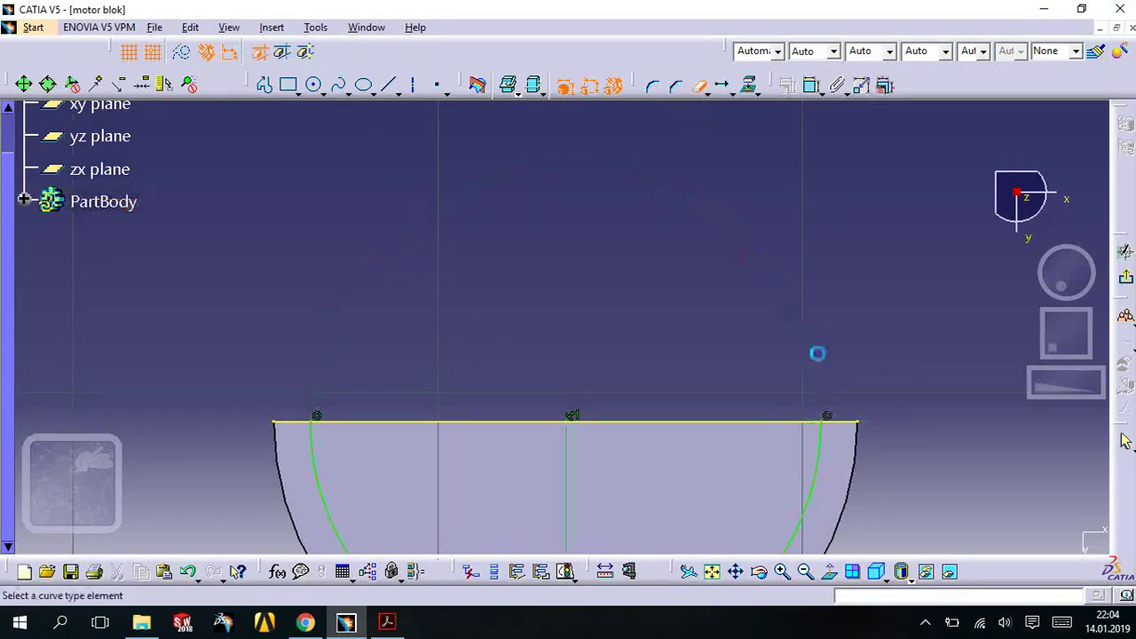
{"action": "left_click", "coordinate": [848, 424]}
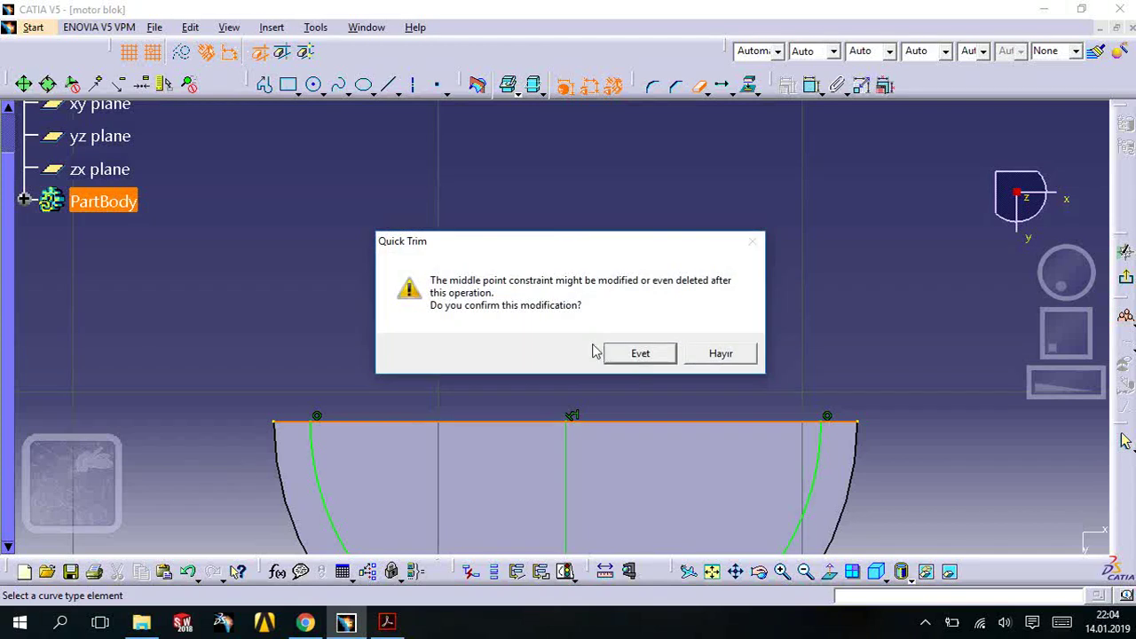
{"action": "left_click", "coordinate": [640, 354]}
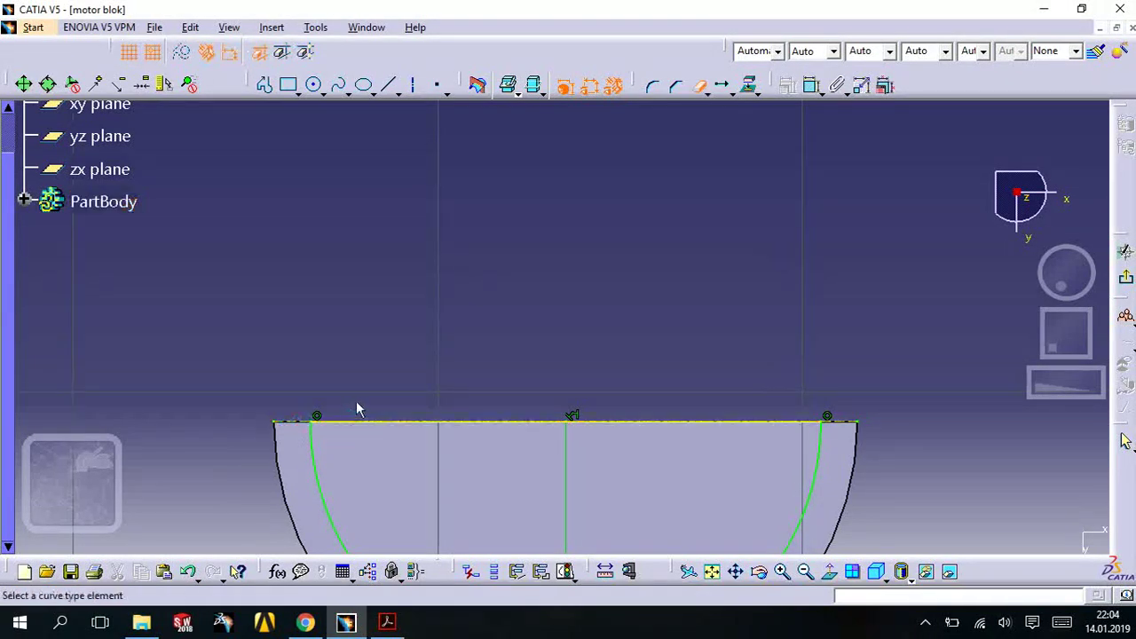
{"action": "mouse_move", "coordinate": [627, 374]}
{"action": "middle_mouse_down"}
{"action": "mouse_move", "coordinate": [556, 325]}
{"action": "mouse_move", "coordinate": [612, 385]}
{"action": "mouse_move", "coordinate": [648, 233]}
{"action": "middle_mouse_up"}
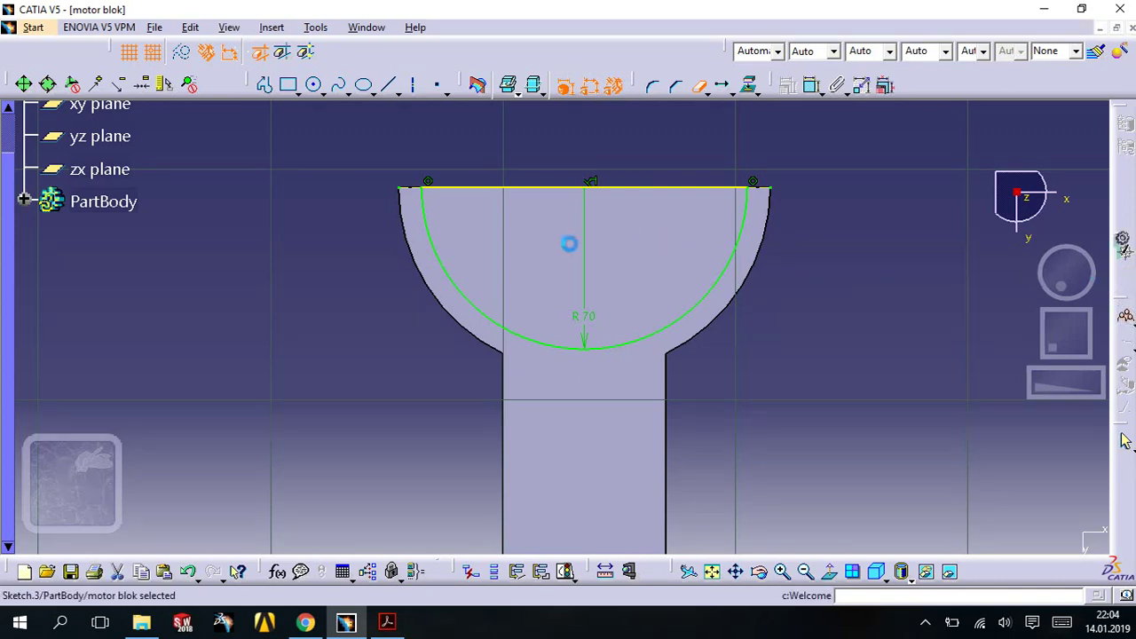
{"action": "mouse_move", "coordinate": [471, 231]}
{"action": "middle_mouse_down"}
{"action": "mouse_move", "coordinate": [580, 231]}
{"action": "mouse_move", "coordinate": [692, 209]}
{"action": "mouse_move", "coordinate": [521, 299]}
{"action": "mouse_move", "coordinate": [651, 256]}
{"action": "middle_mouse_up"}
{"action": "middle_click_drag", "start_coordinate": [530, 243], "coordinate": [581, 260]}
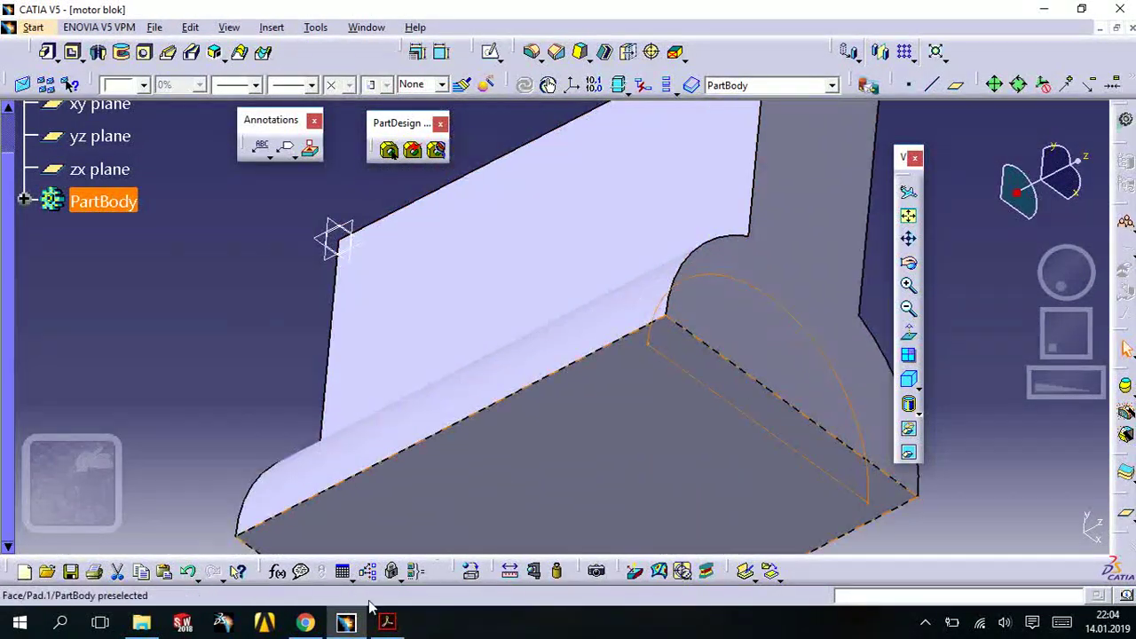
- Pocket Sketch.3 155 mm deep in the reversed direction to create Pocket.2
{"action": "left_click", "coordinate": [387, 622]}
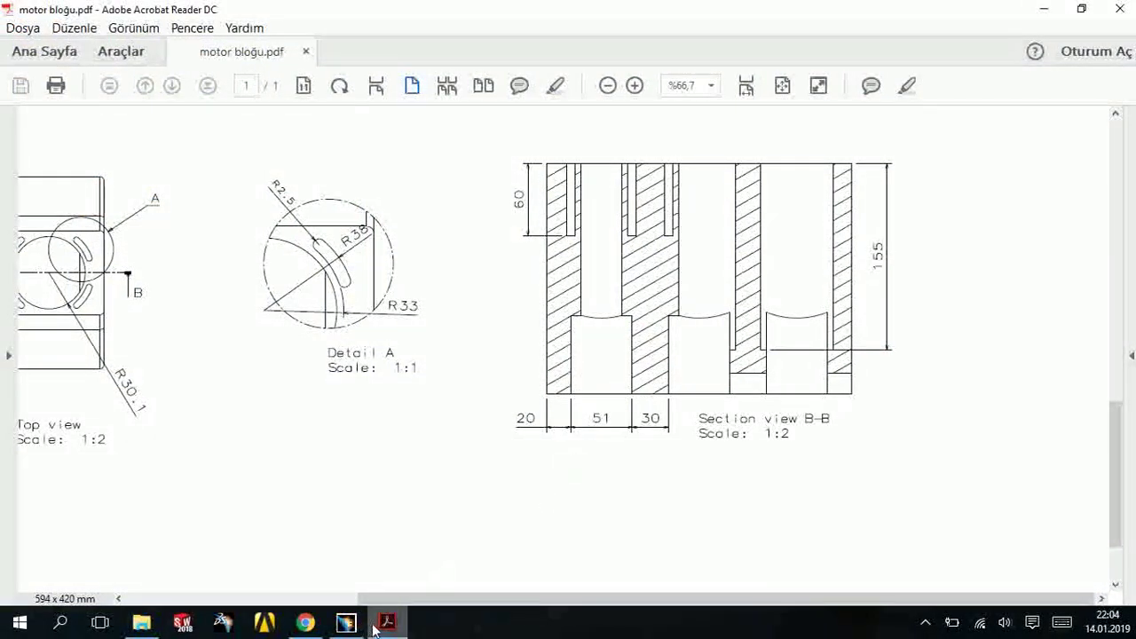
{"action": "left_click", "coordinate": [375, 627]}
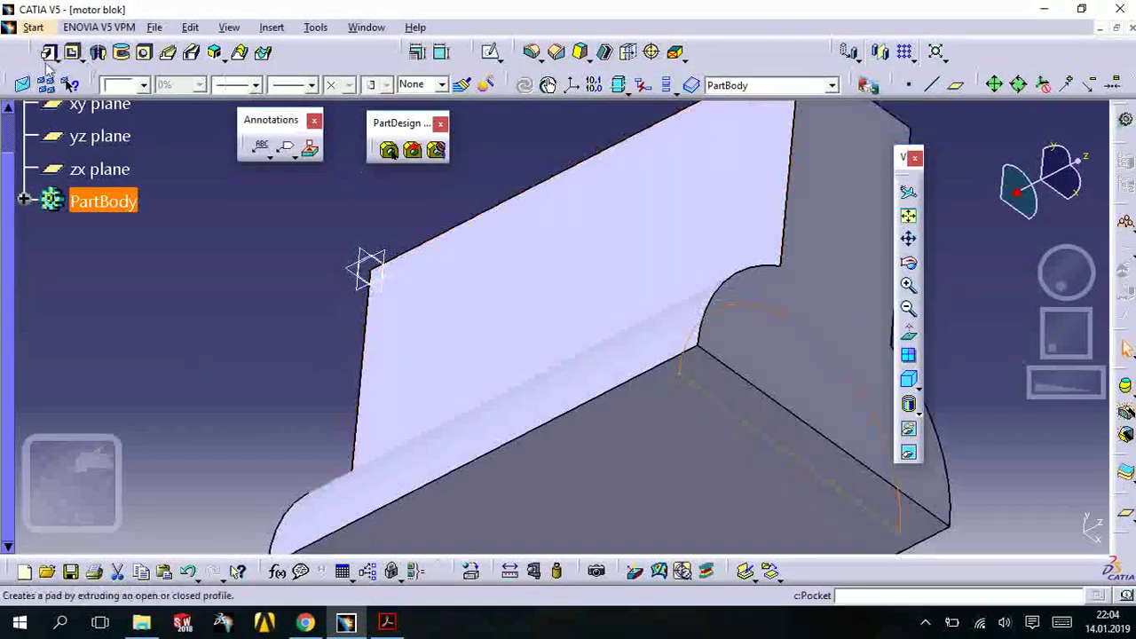
{"action": "left_click", "coordinate": [74, 52]}
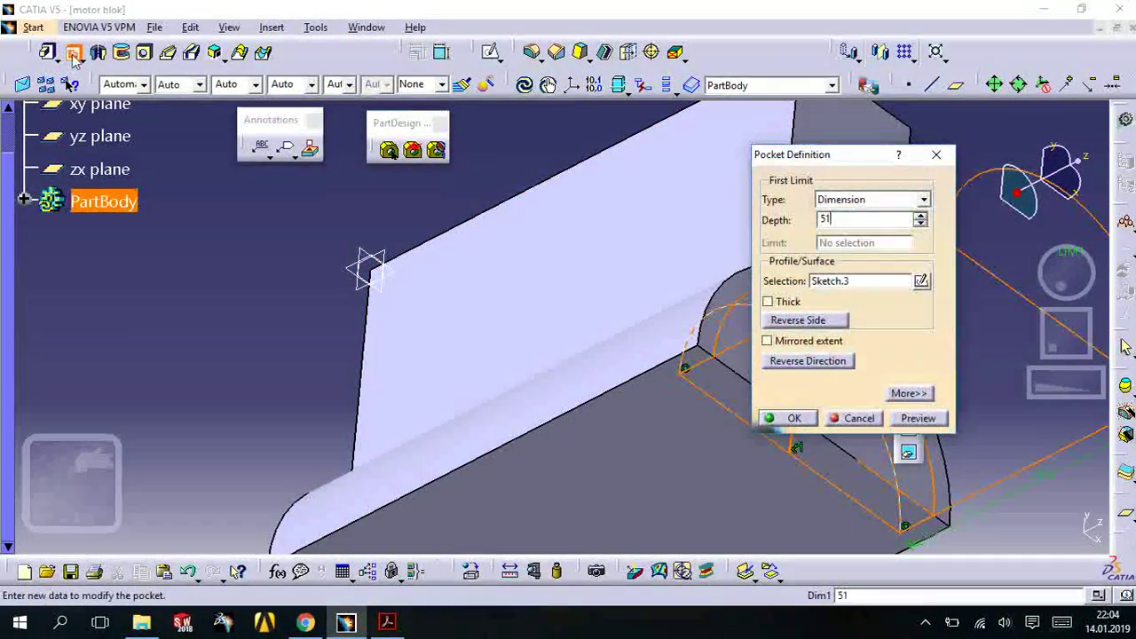
{"action": "key", "text": "Return"}
{"action": "double_click", "coordinate": [735, 364]}
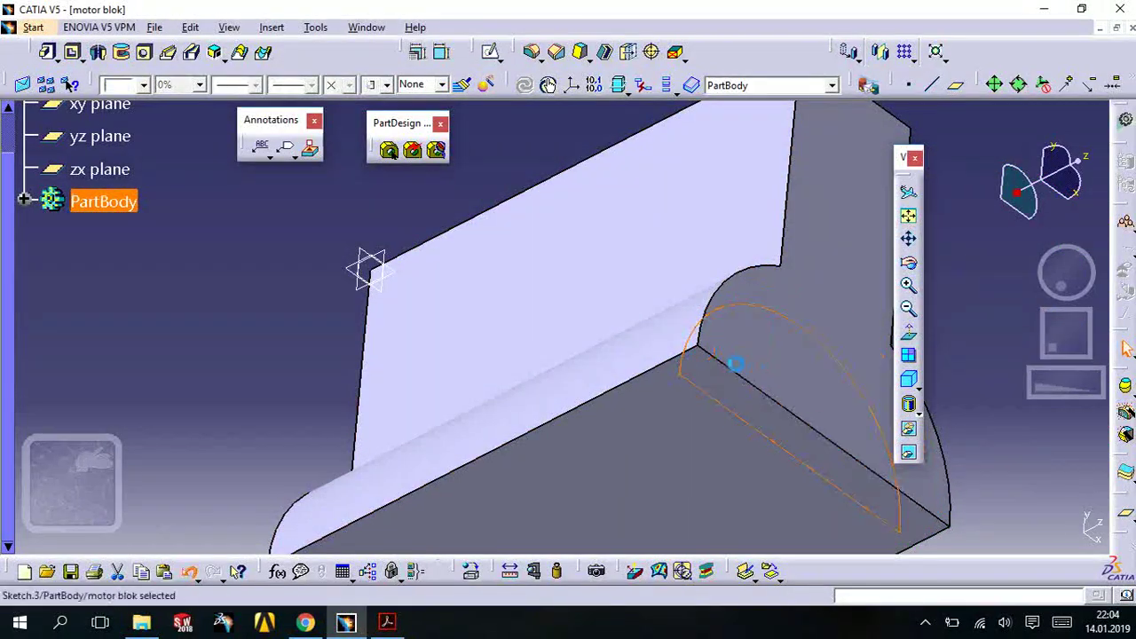
{"action": "left_click", "coordinate": [97, 52]}
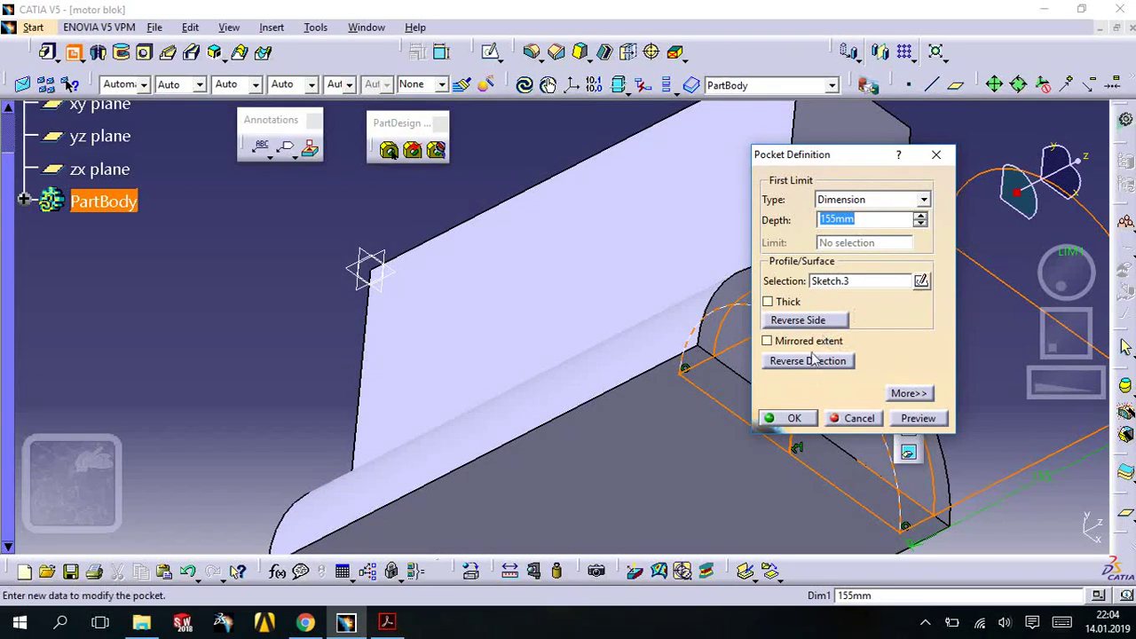
{"action": "left_click", "coordinate": [809, 361]}
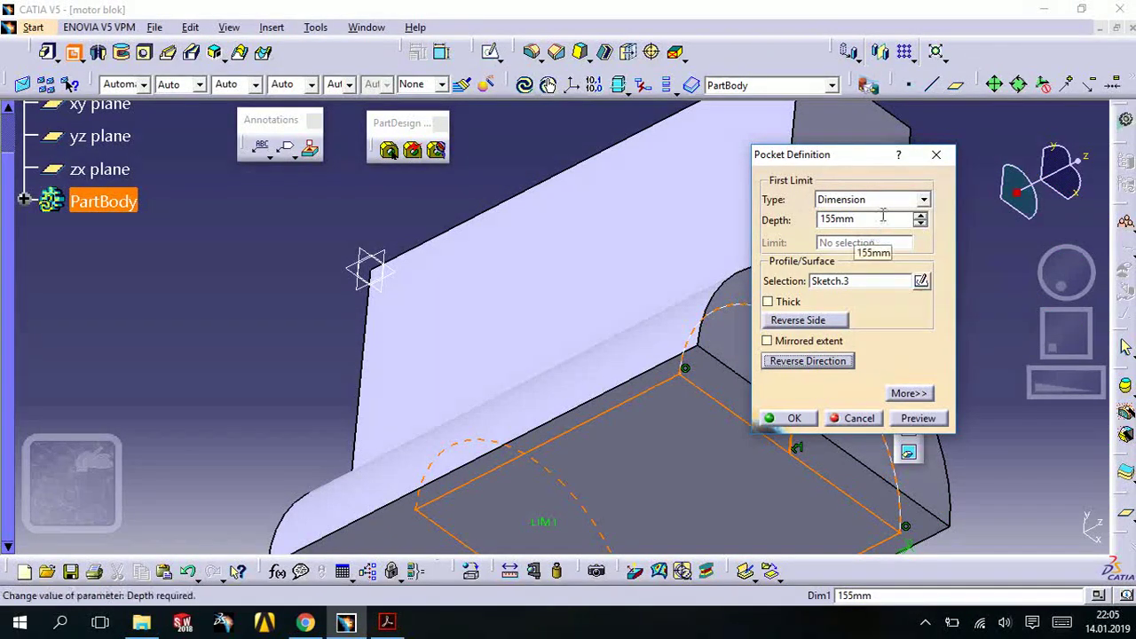
{"action": "type", "text": "51"}
{"action": "key", "text": "Return"}
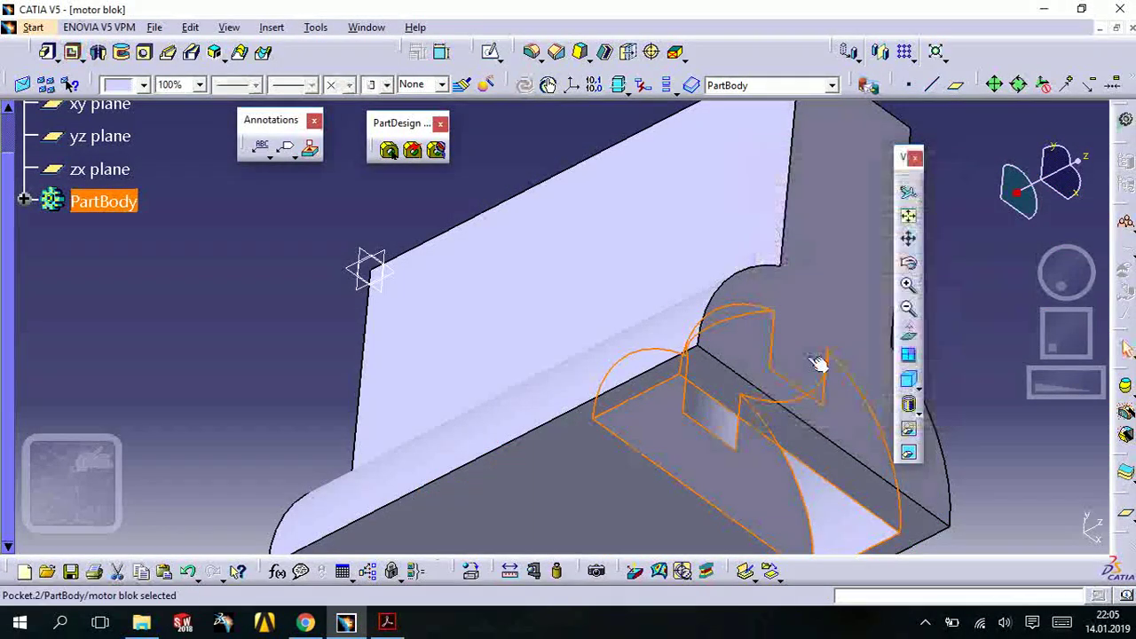
{"action": "middle_click_drag", "start_coordinate": [568, 383], "coordinate": [741, 335]}
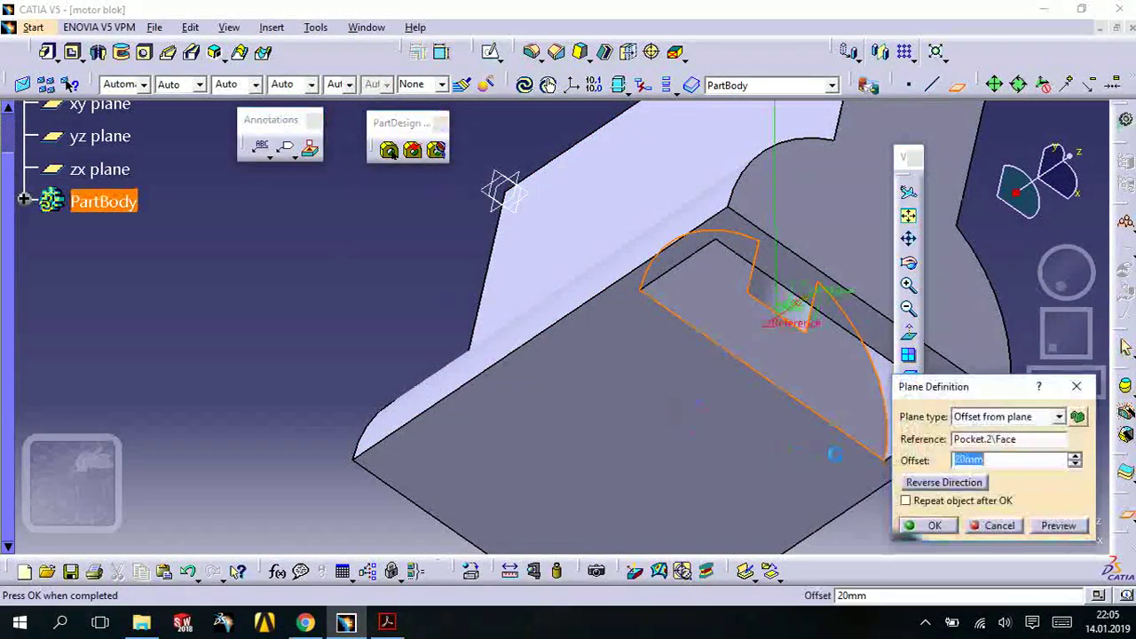
- Confirm the 20 mm offset plane from the Pocket.2 face on the reversed side
{"action": "middle_click_drag", "start_coordinate": [640, 347], "coordinate": [675, 266]}
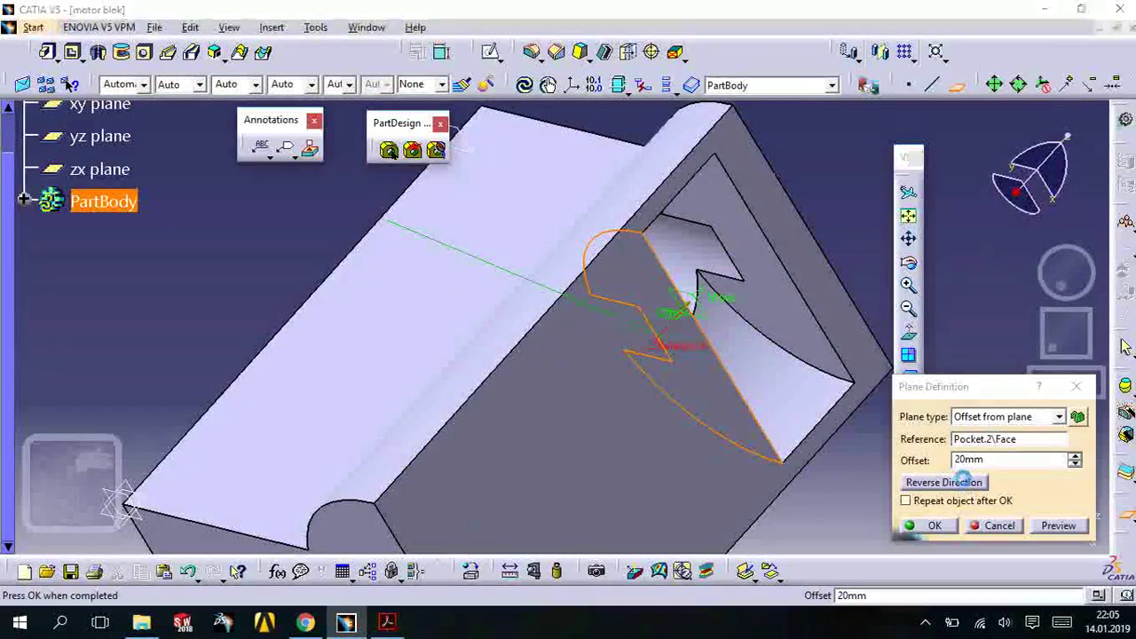
{"action": "left_click", "coordinate": [988, 460]}
{"action": "left_click", "coordinate": [930, 526]}
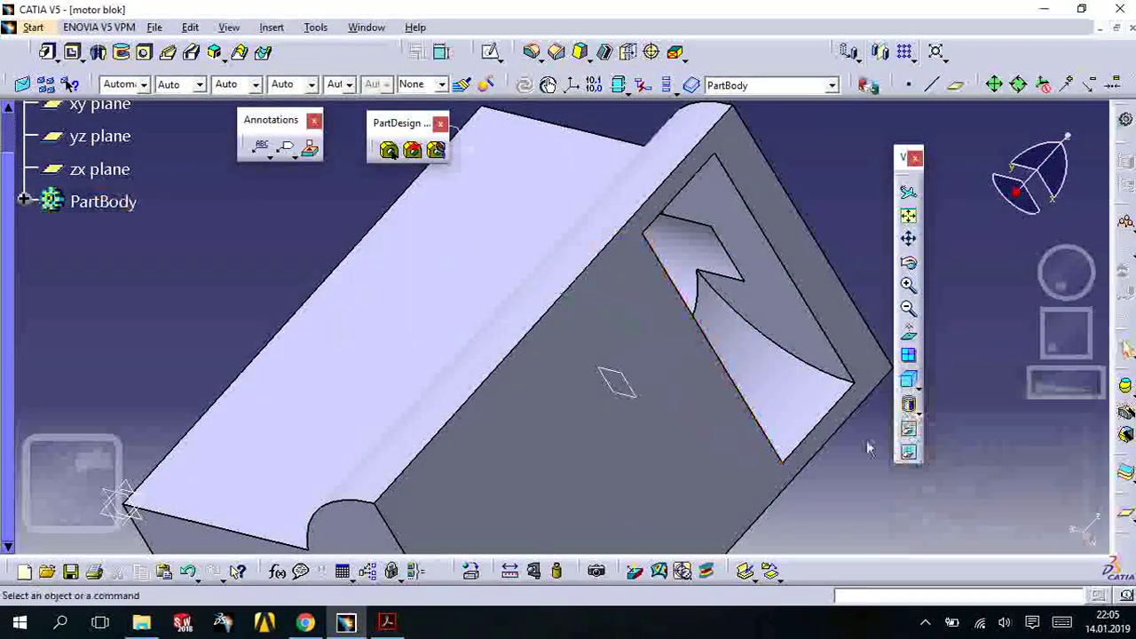
- Open a new sketch on the offset plane, viewed face-on
{"action": "left_click", "coordinate": [633, 380]}
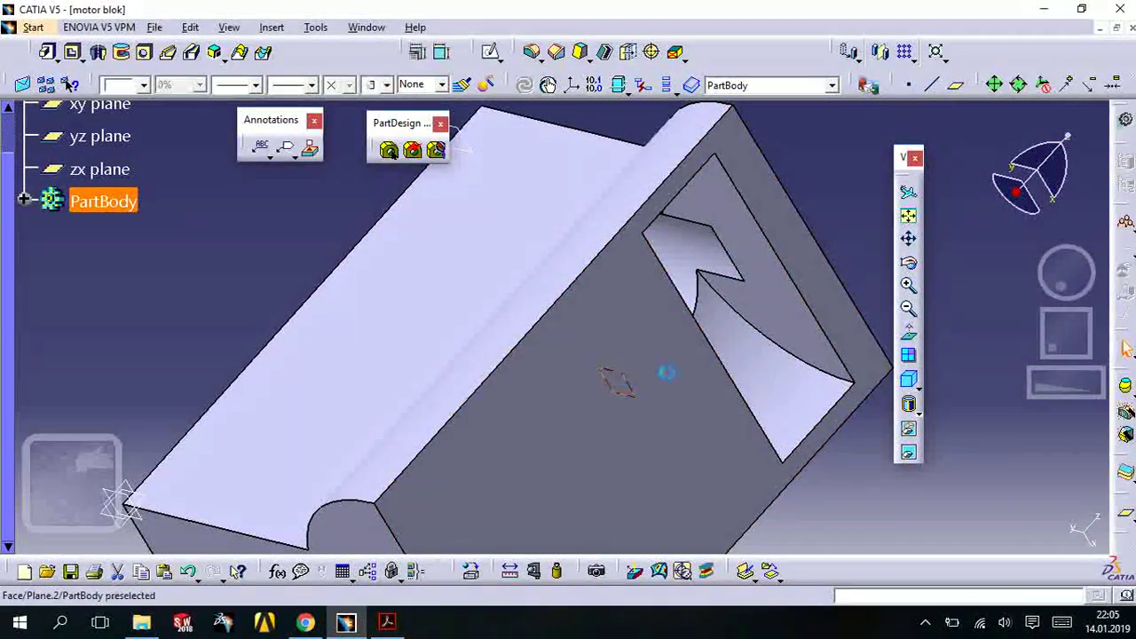
{"action": "left_click", "coordinate": [489, 53]}
{"action": "mouse_move", "coordinate": [617, 296]}
{"action": "middle_mouse_down"}
{"action": "mouse_move", "coordinate": [661, 309]}
{"action": "mouse_move", "coordinate": [363, 343]}
{"action": "mouse_move", "coordinate": [790, 593]}
{"action": "middle_mouse_up"}
{"action": "left_click", "coordinate": [828, 573]}
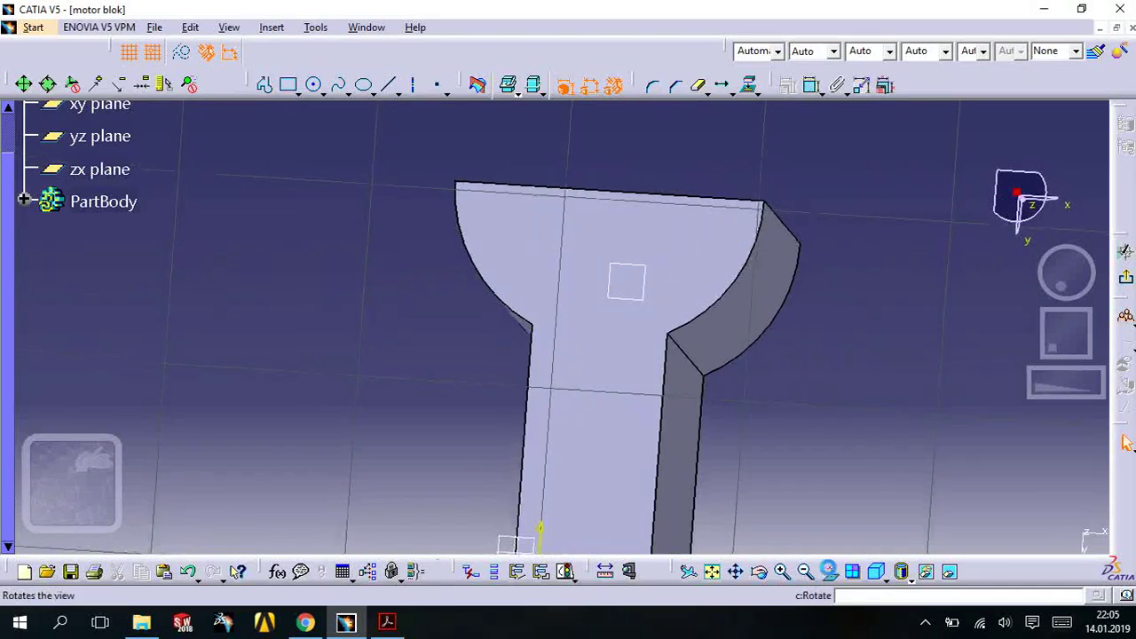
- Draw a radius 70 circle centred on the top edge
{"action": "mouse_move", "coordinate": [598, 337]}
{"action": "middle_mouse_down"}
{"action": "mouse_move", "coordinate": [631, 229]}
{"action": "mouse_move", "coordinate": [586, 356]}
{"action": "middle_mouse_up"}
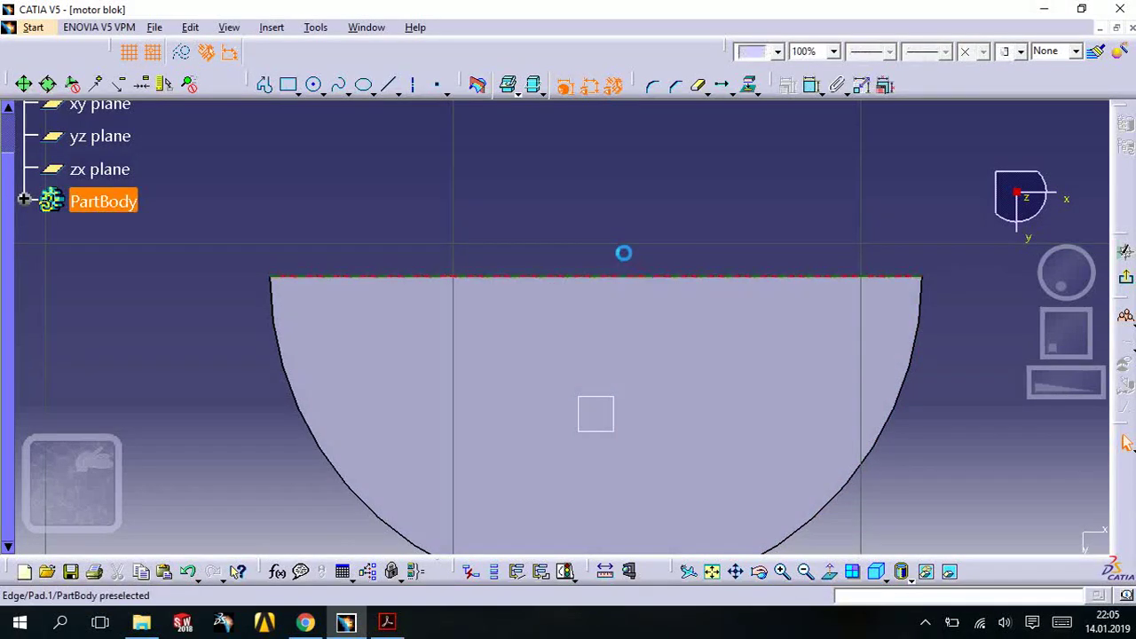
{"action": "left_click", "coordinate": [543, 277]}
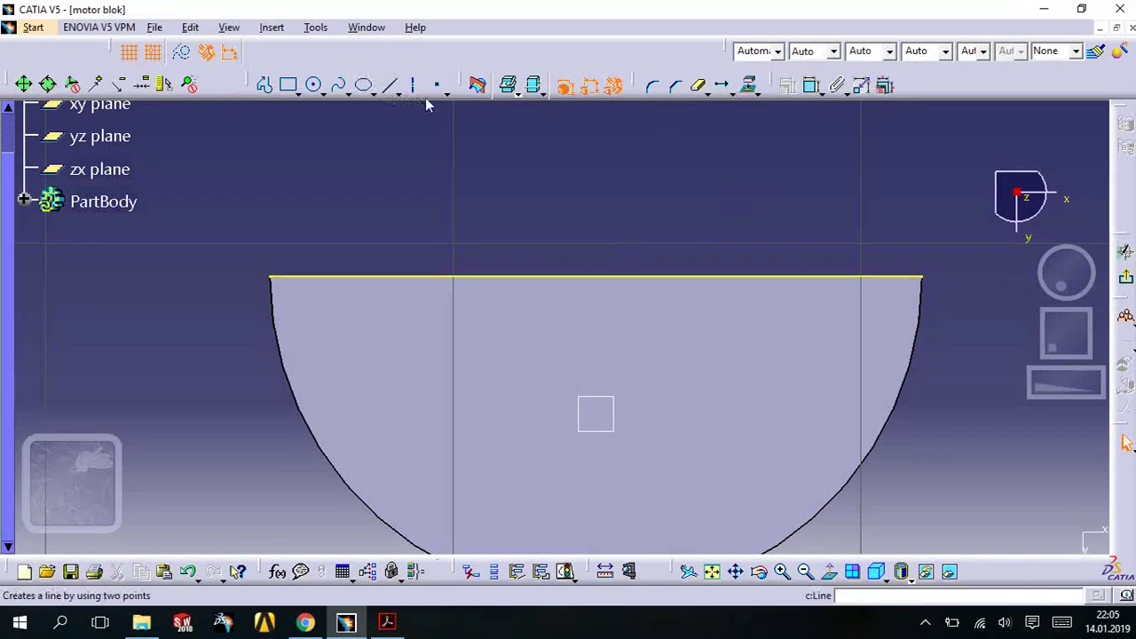
{"action": "left_click", "coordinate": [596, 277]}
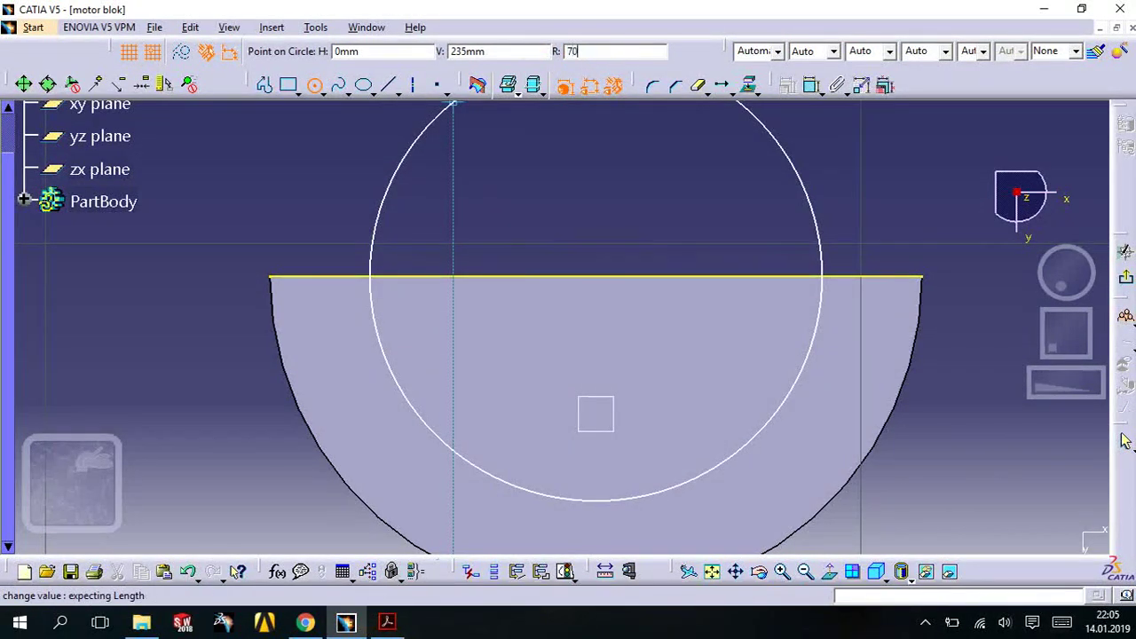
{"action": "type", "text": "0"}
{"action": "key", "text": "Return"}
- Trim the circle's upper arc and the top line ends outside it, then leave the sketch
{"action": "left_click", "coordinate": [654, 184]}
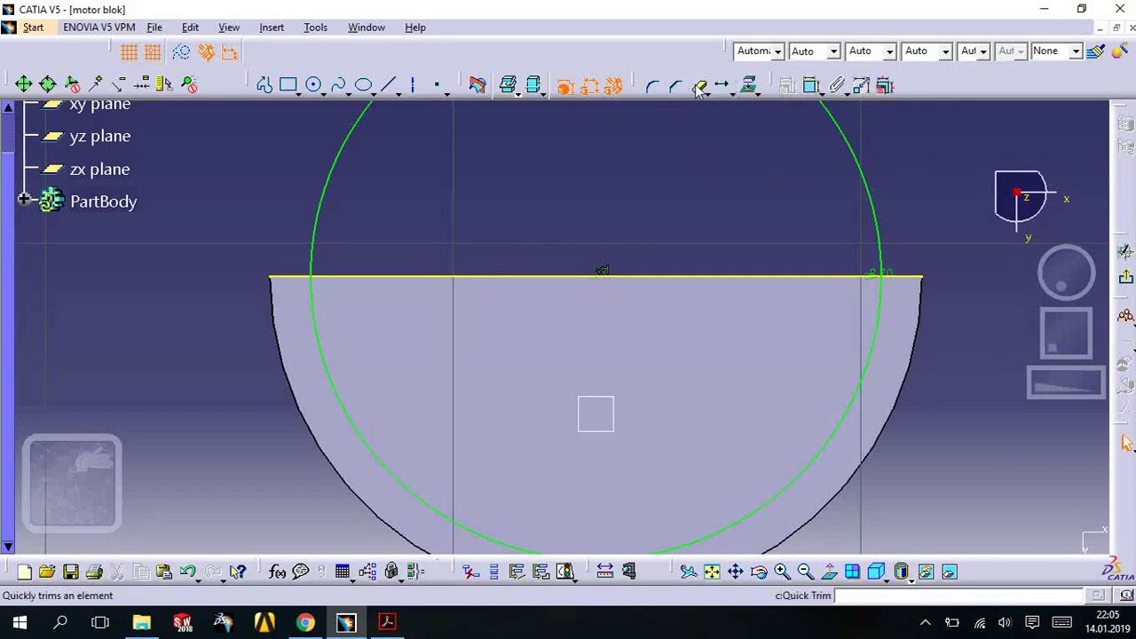
{"action": "left_click", "coordinate": [866, 165]}
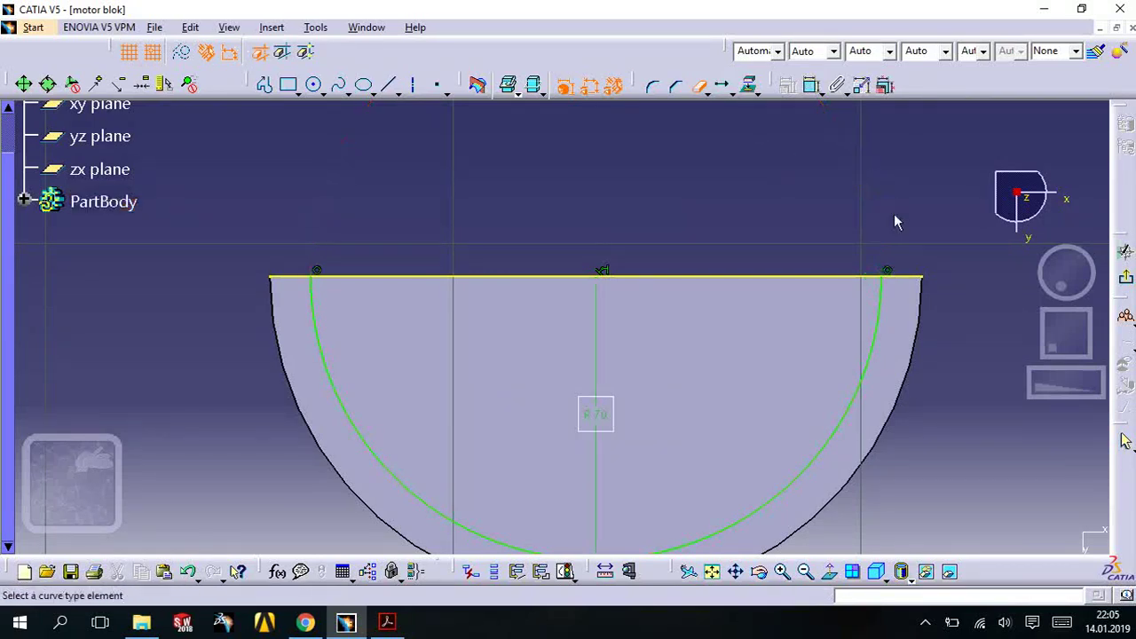
{"action": "left_click", "coordinate": [908, 277]}
{"action": "left_click", "coordinate": [645, 354]}
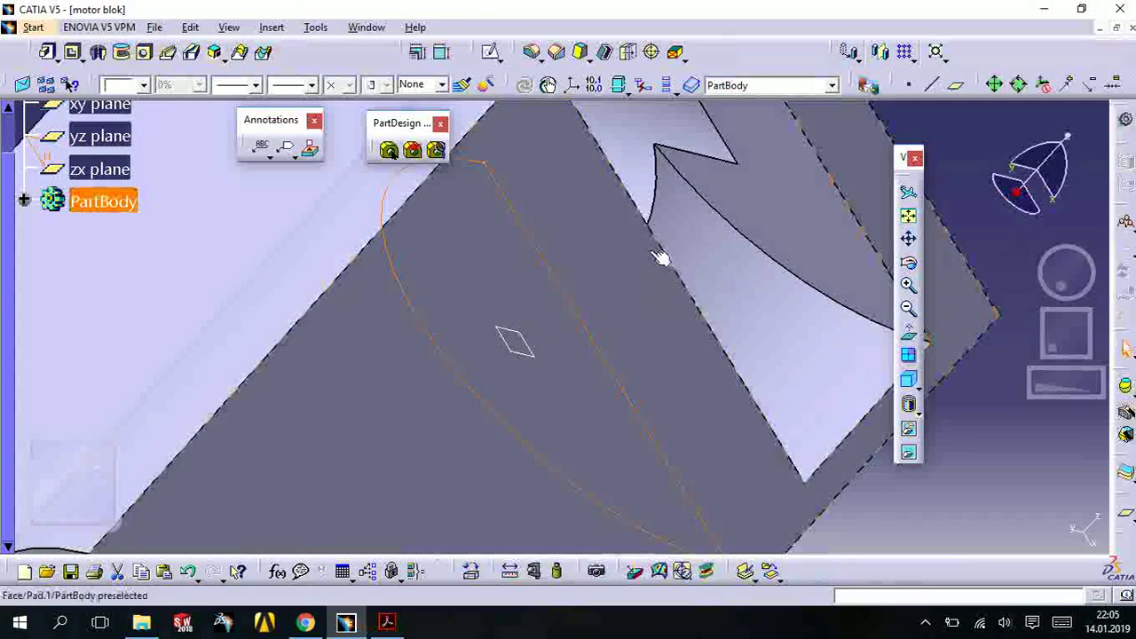
{"action": "mouse_move", "coordinate": [660, 256]}
{"action": "middle_mouse_down"}
{"action": "mouse_move", "coordinate": [726, 268]}
{"action": "mouse_move", "coordinate": [675, 267]}
{"action": "middle_mouse_up"}
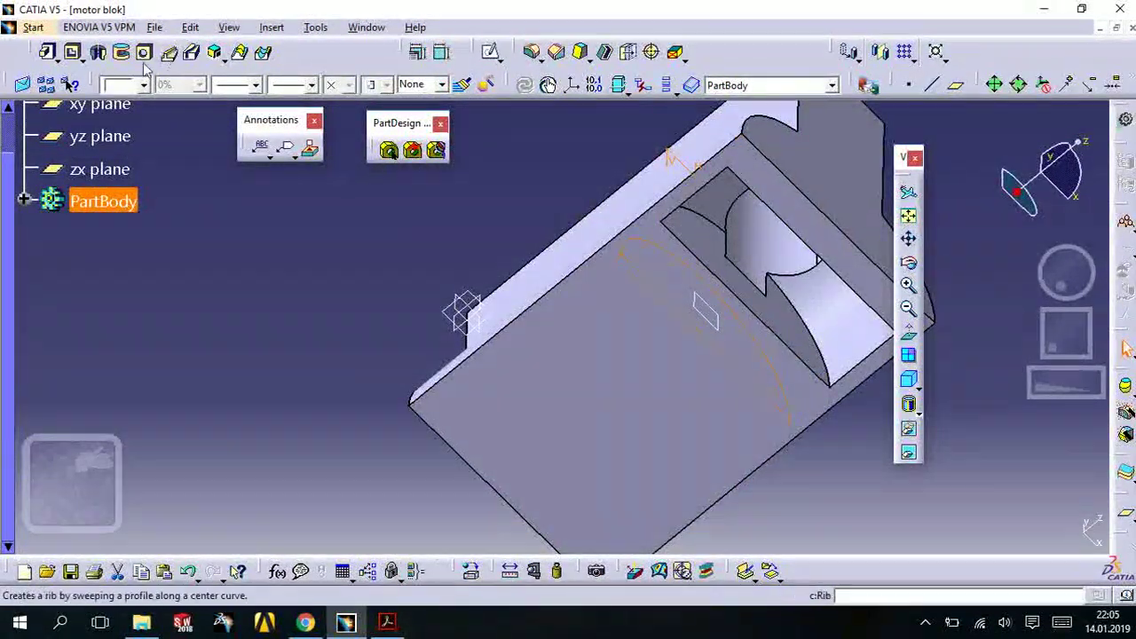
- Pocket the new sketch 51 mm in the reversed direction as Pocket.3
{"action": "left_click", "coordinate": [412, 149]}
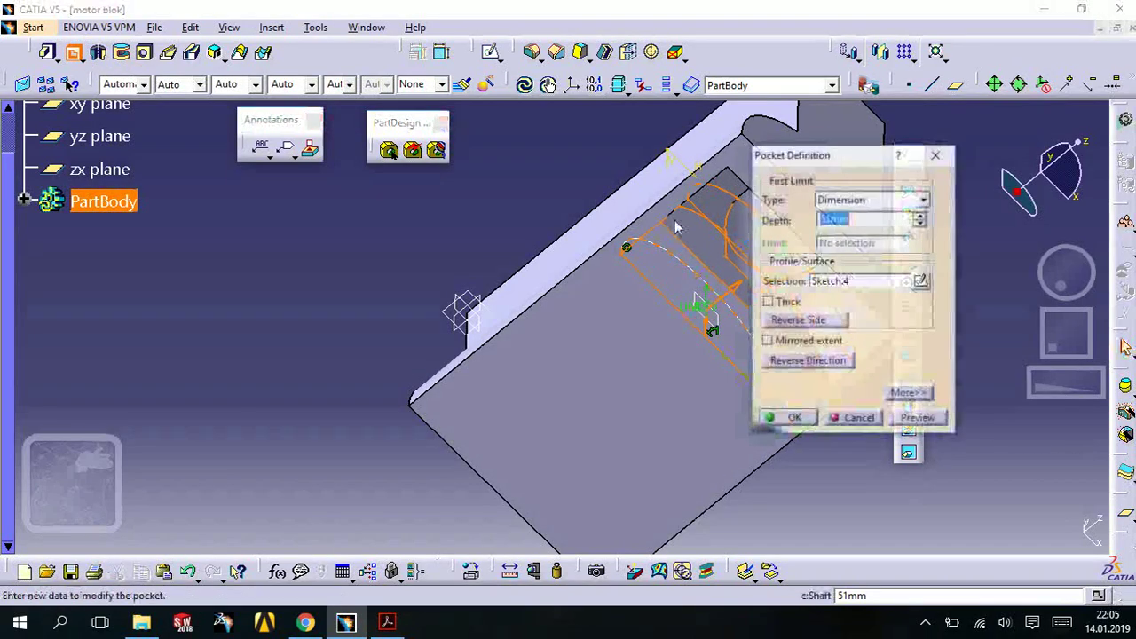
{"action": "left_click", "coordinate": [815, 357]}
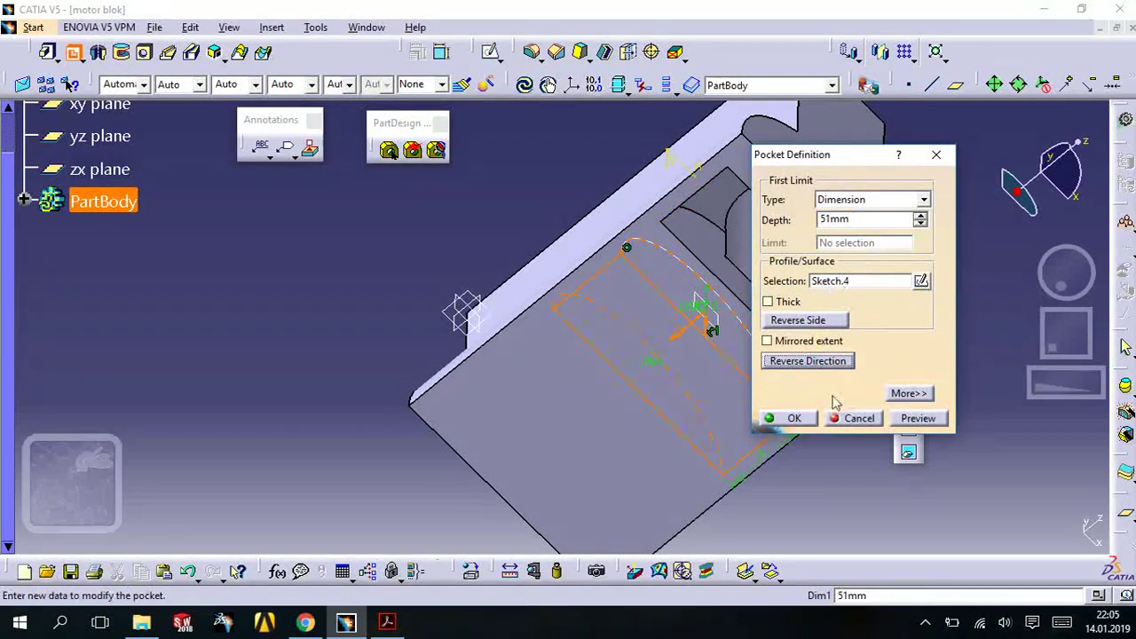
{"action": "left_click", "coordinate": [785, 418]}
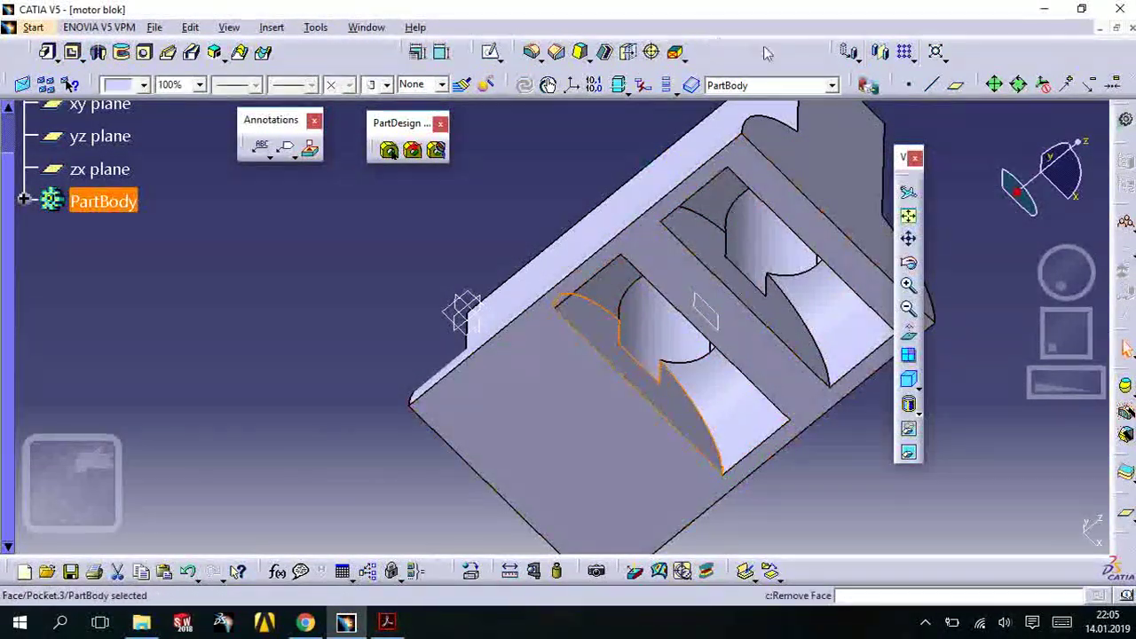
- Create Plane.3 offset 30 mm from the new pocket face
{"action": "left_click", "coordinate": [956, 84]}
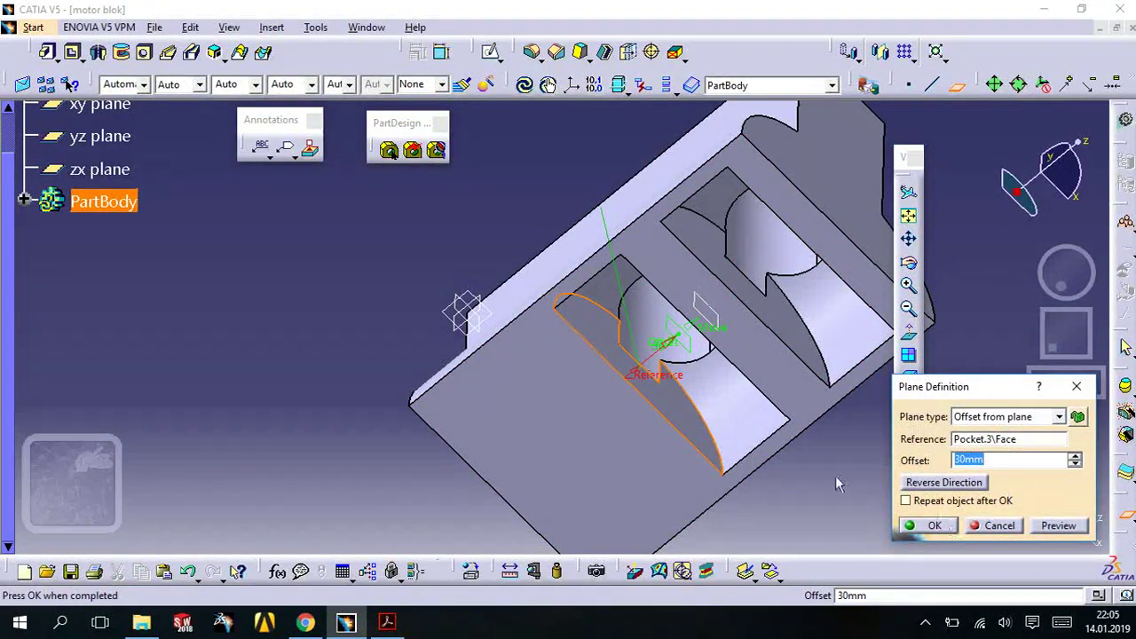
{"action": "middle_click_drag", "start_coordinate": [565, 327], "coordinate": [497, 356]}
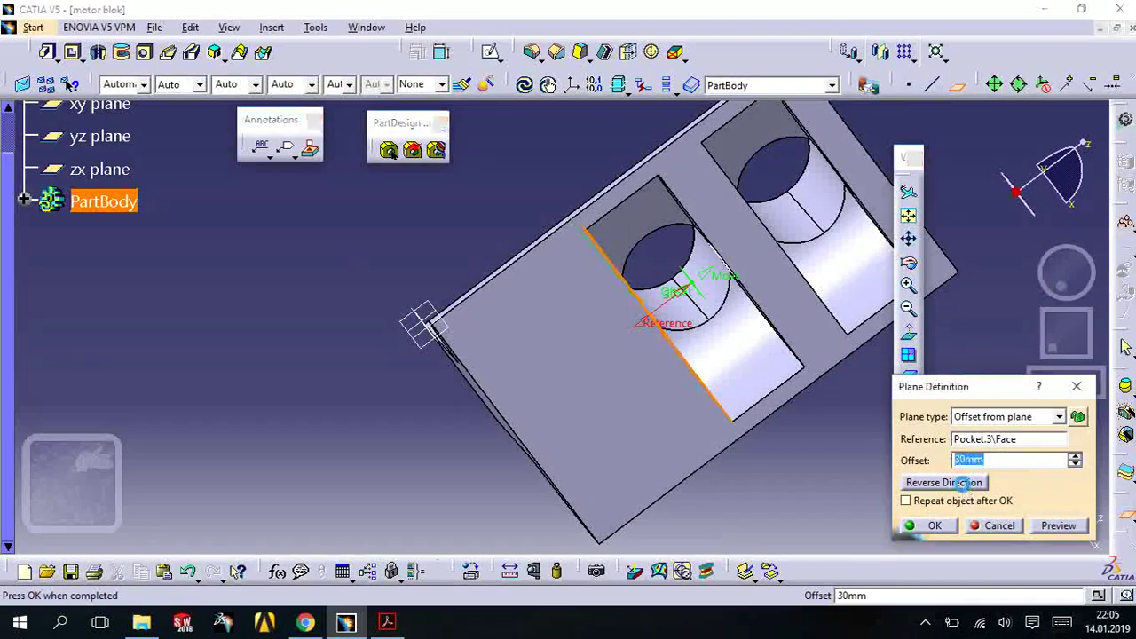
{"action": "left_click", "coordinate": [934, 525]}
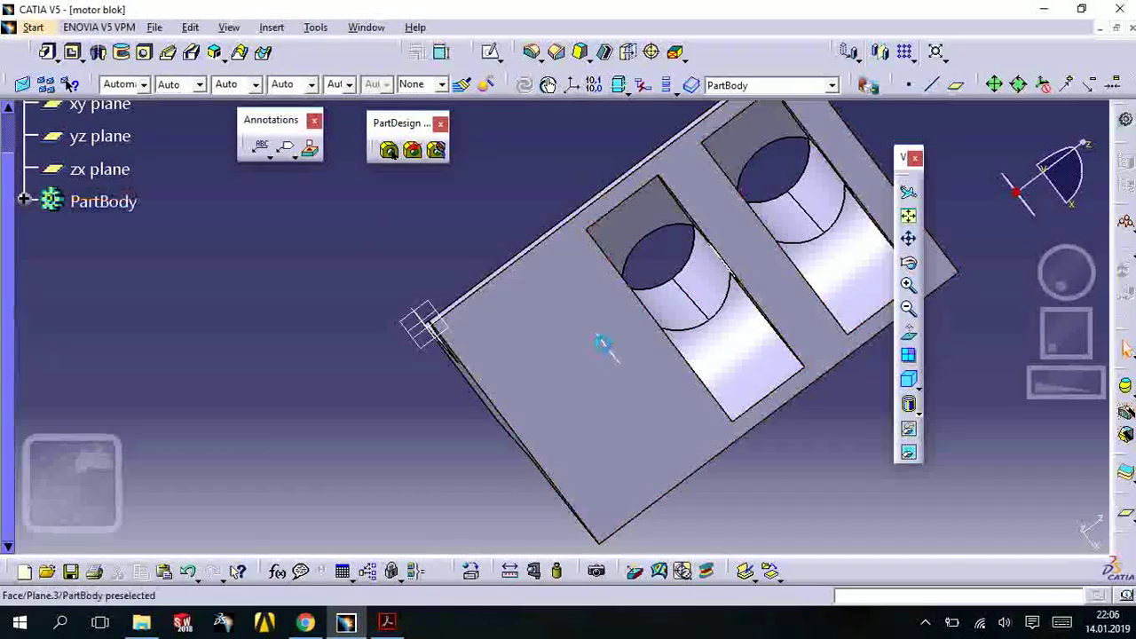
- Open a sketch on the face and project the profile's top edge into it
{"action": "left_click", "coordinate": [495, 55]}
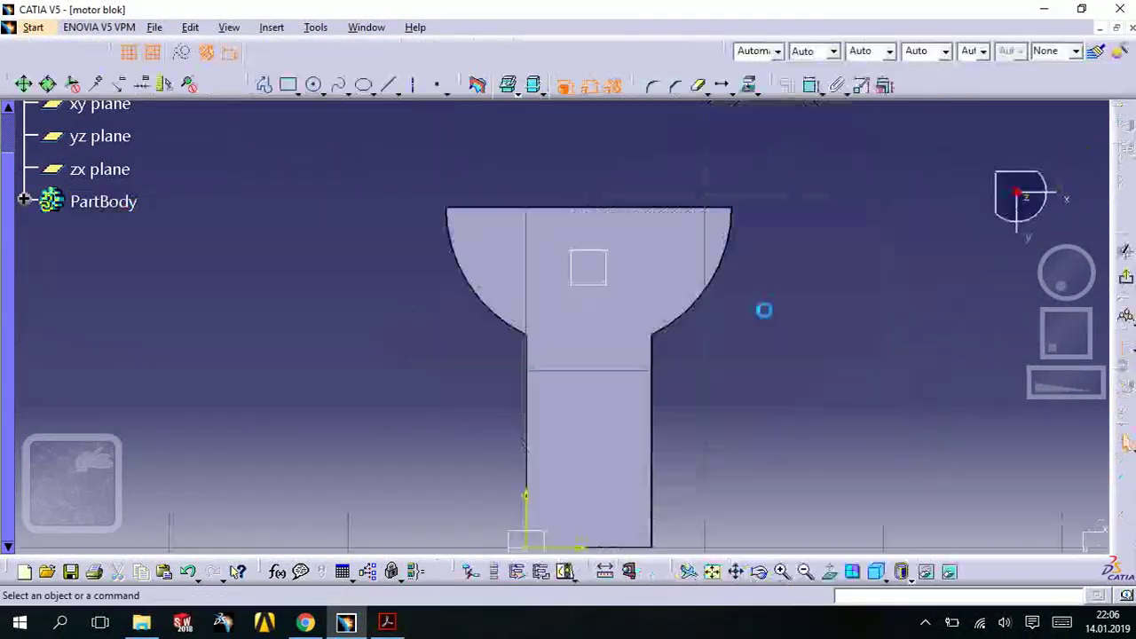
{"action": "middle_click_drag", "start_coordinate": [626, 318], "coordinate": [603, 177], "text": "ctrl"}
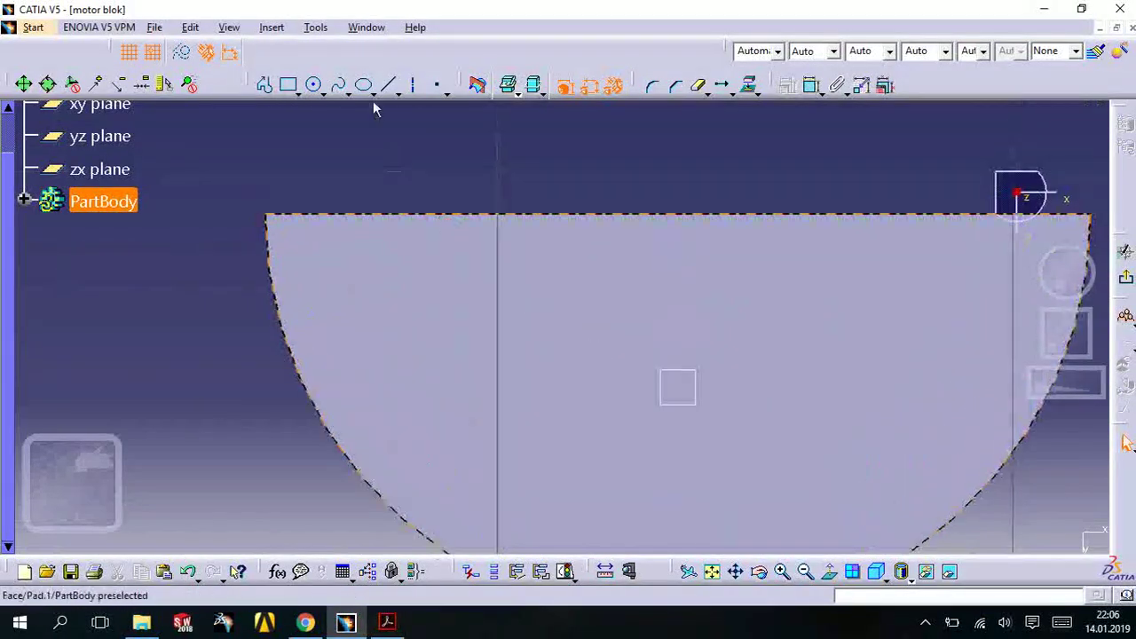
{"action": "left_click", "coordinate": [364, 84]}
{"action": "key", "text": "Escape"}
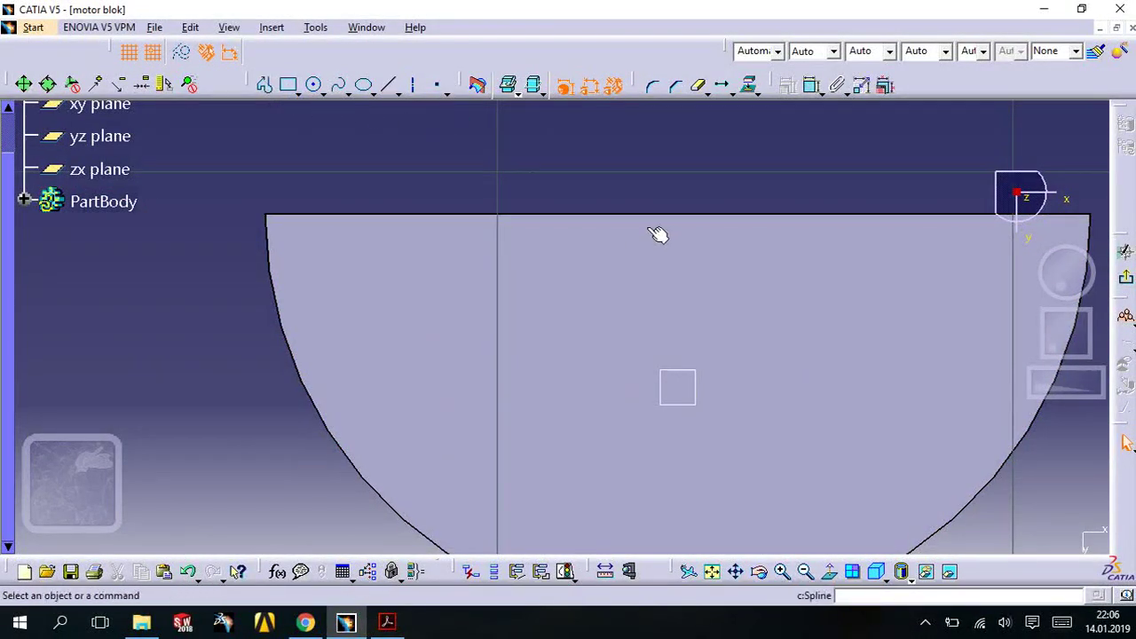
{"action": "left_click", "coordinate": [633, 216]}
{"action": "left_click", "coordinate": [750, 87]}
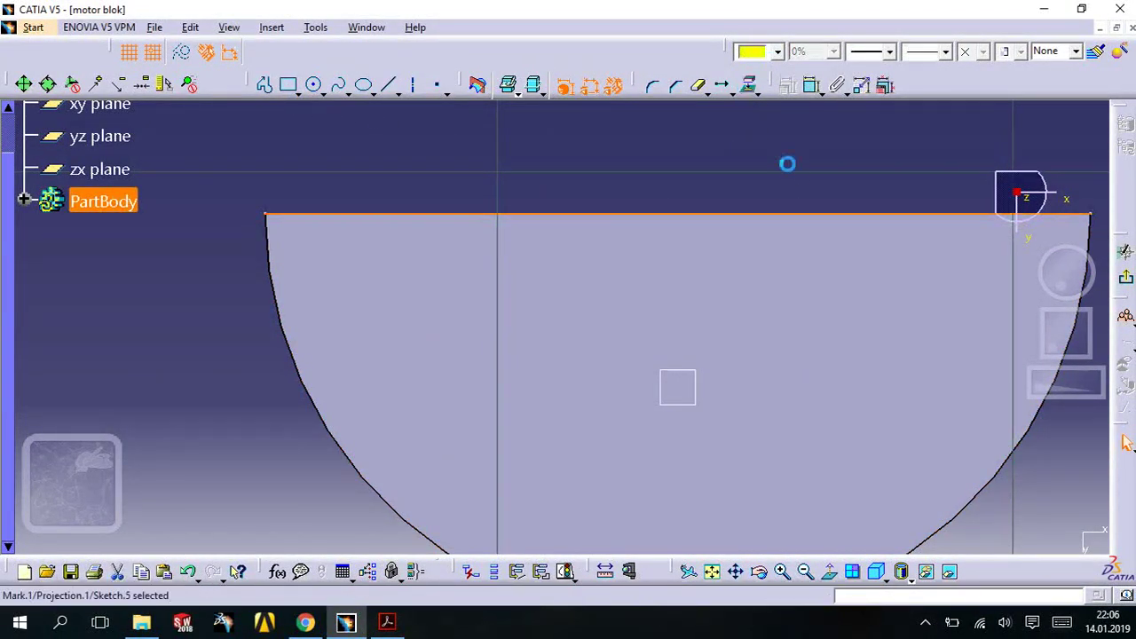
- Draw a radius 70 circle centred on the projected top edge
{"action": "left_click", "coordinate": [318, 88]}
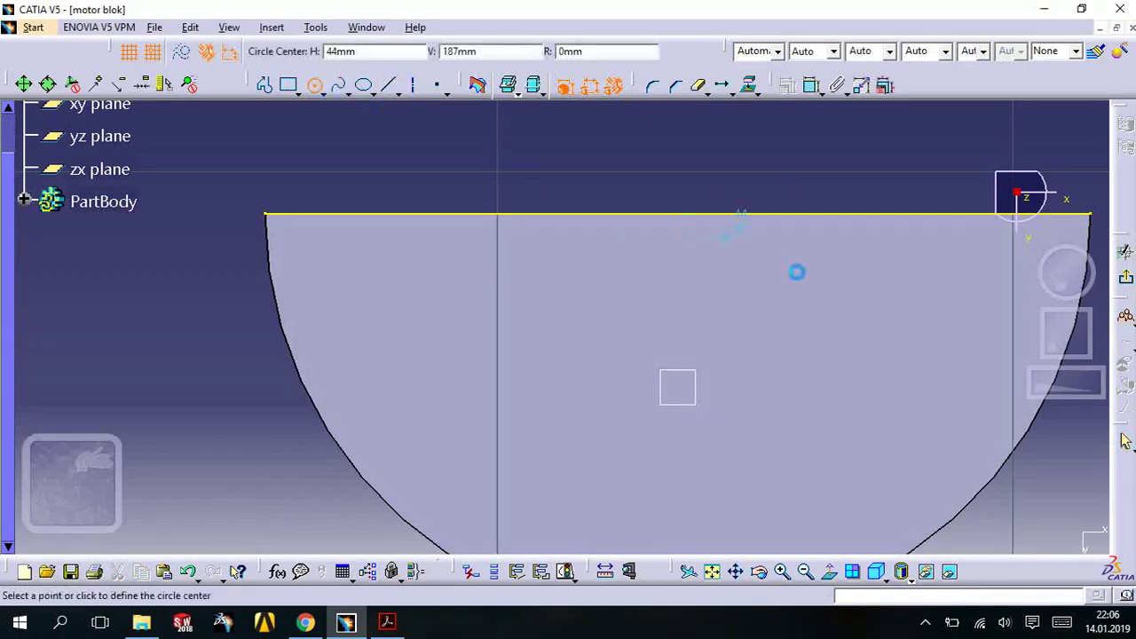
{"action": "left_click", "coordinate": [678, 214]}
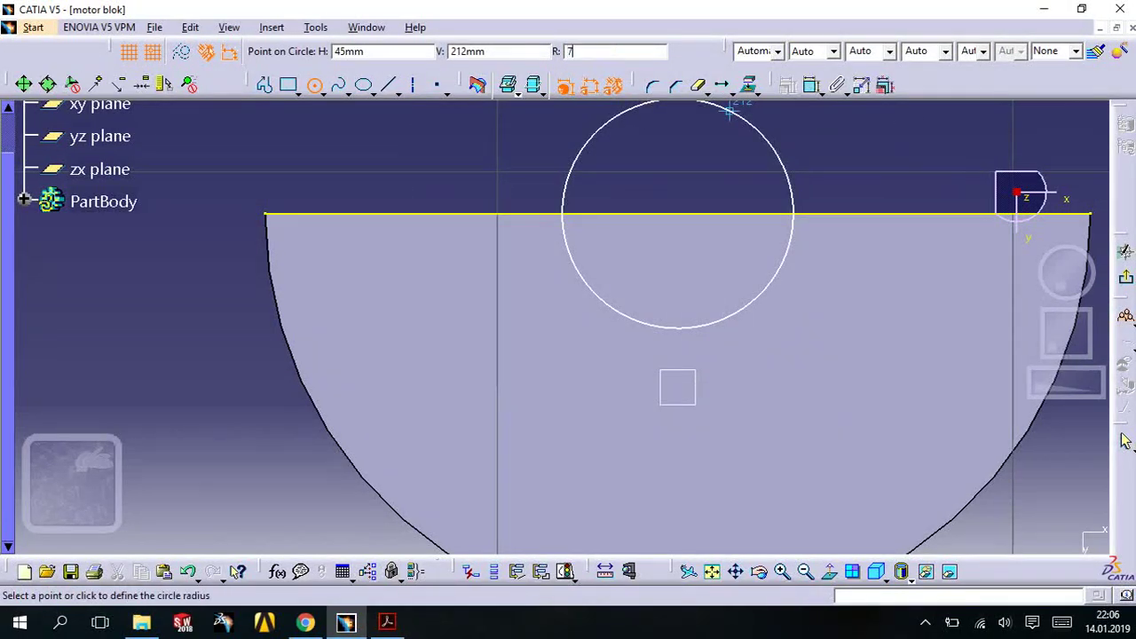
{"action": "type", "text": "0"}
{"action": "key", "text": "Return"}
{"action": "mouse_move", "coordinate": [487, 190]}
{"action": "middle_mouse_down"}
{"action": "mouse_move", "coordinate": [525, 231]}
{"action": "mouse_move", "coordinate": [720, 57]}
{"action": "middle_mouse_up"}
- Trim the circle's upper arc and the excess top line, leaving a semicircle
{"action": "left_click", "coordinate": [801, 169]}
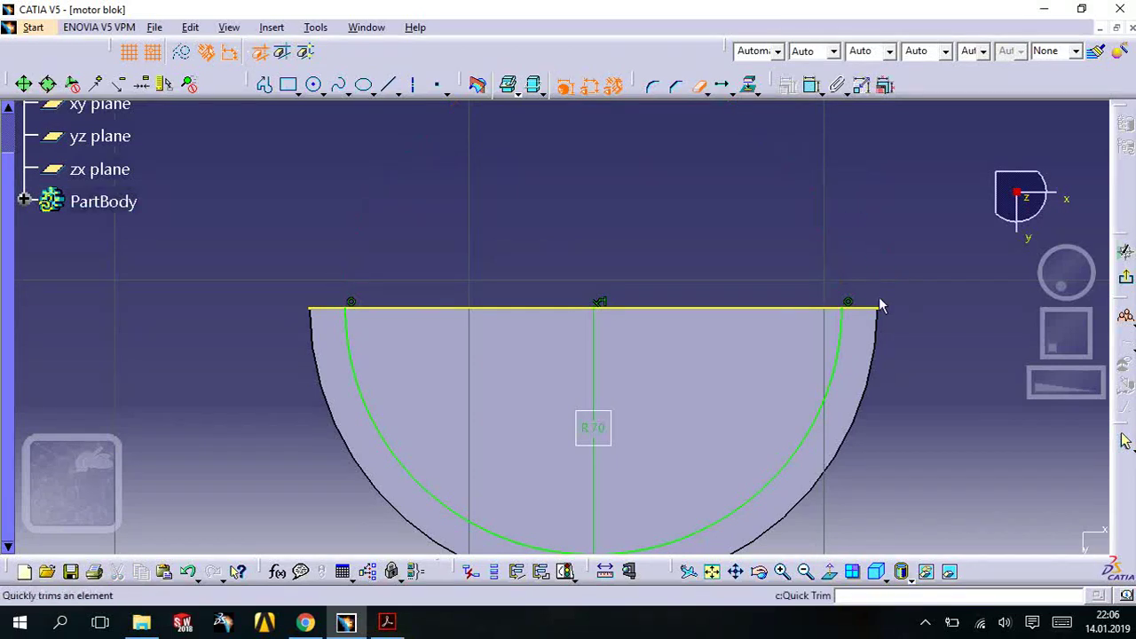
{"action": "left_click", "coordinate": [874, 310]}
{"action": "left_click", "coordinate": [639, 352]}
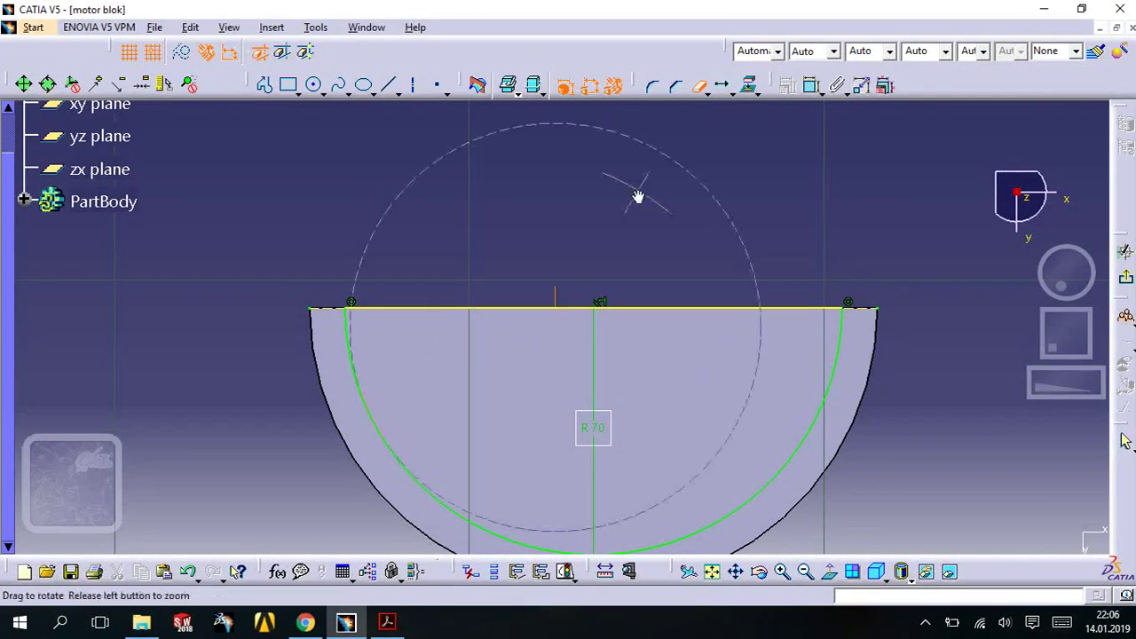
{"action": "middle_click_drag", "start_coordinate": [638, 196], "coordinate": [728, 271]}
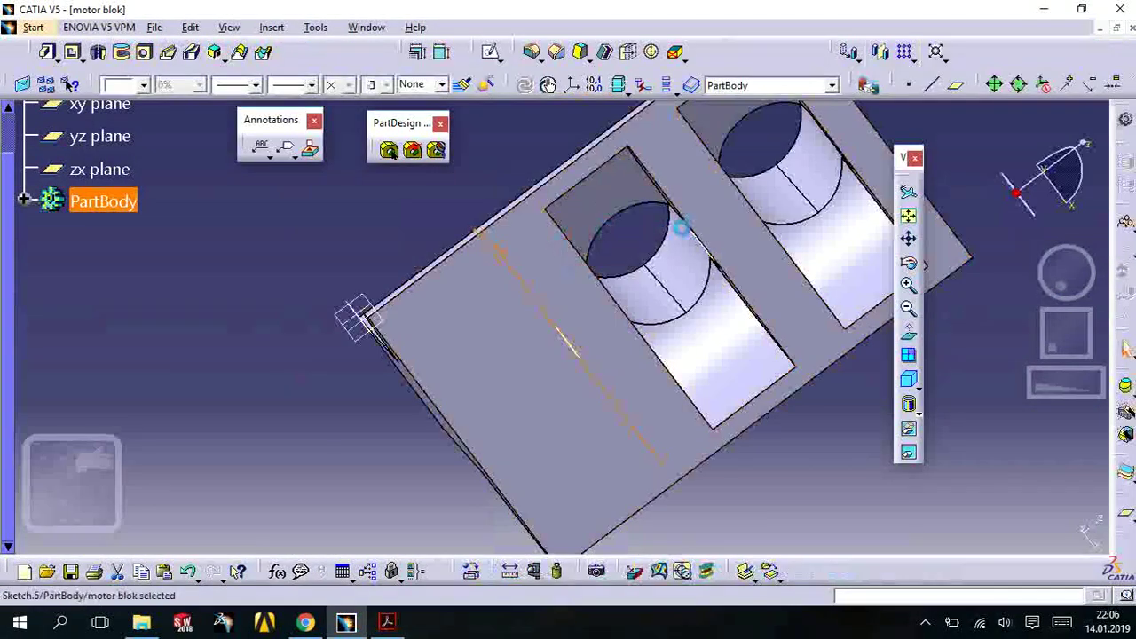
- Pocket the semicircle sketch 51 mm in the reversed direction
{"action": "middle_click_drag", "start_coordinate": [616, 254], "coordinate": [651, 203]}
{"action": "left_click", "coordinate": [72, 52]}
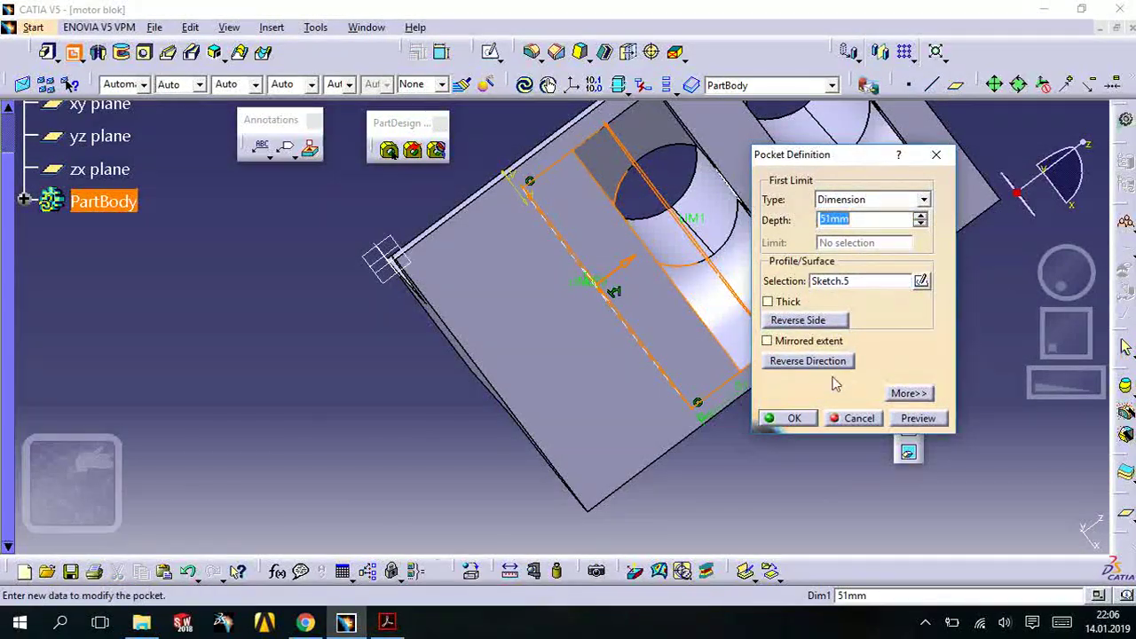
{"action": "left_click", "coordinate": [825, 364]}
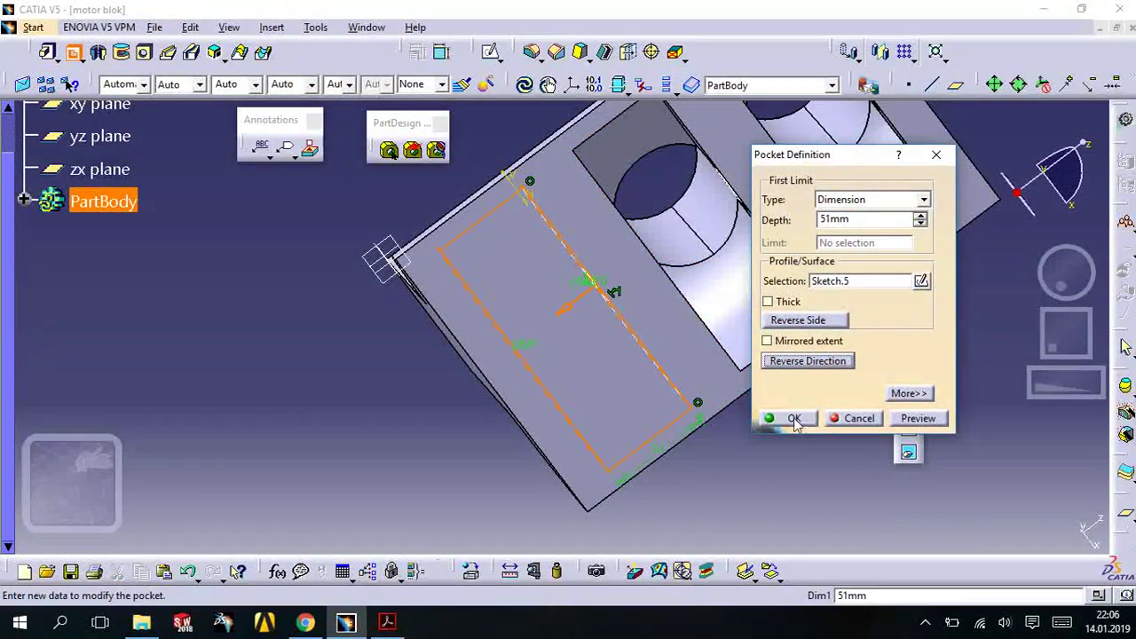
{"action": "left_click", "coordinate": [793, 418]}
- Open a new sketch on the part's end face
{"action": "mouse_move", "coordinate": [569, 293]}
{"action": "middle_mouse_down"}
{"action": "mouse_move", "coordinate": [540, 211]}
{"action": "mouse_move", "coordinate": [609, 335]}
{"action": "middle_mouse_up"}
{"action": "middle_click_drag", "start_coordinate": [634, 398], "coordinate": [609, 358]}
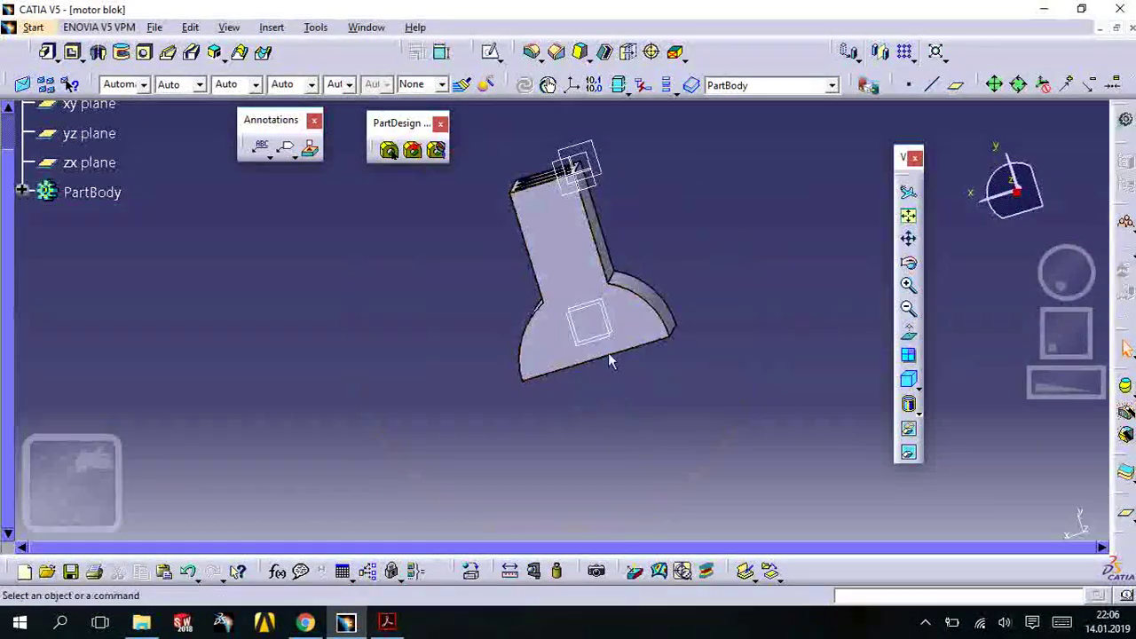
{"action": "left_click", "coordinate": [613, 337]}
{"action": "left_click", "coordinate": [495, 60]}
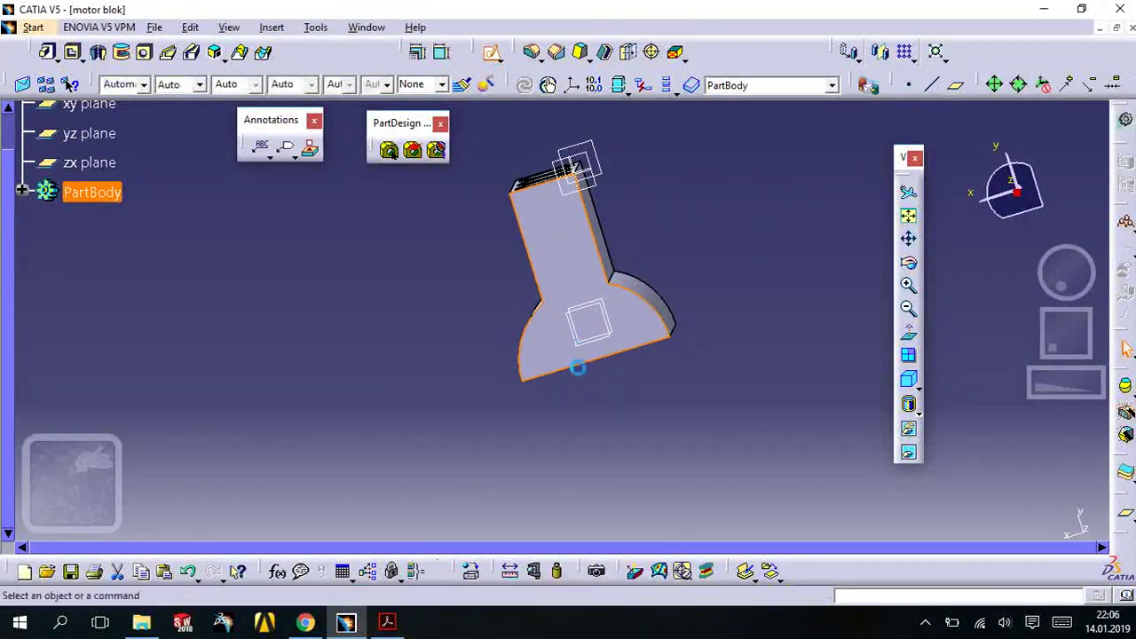
{"action": "middle_click_drag", "start_coordinate": [715, 368], "coordinate": [639, 285]}
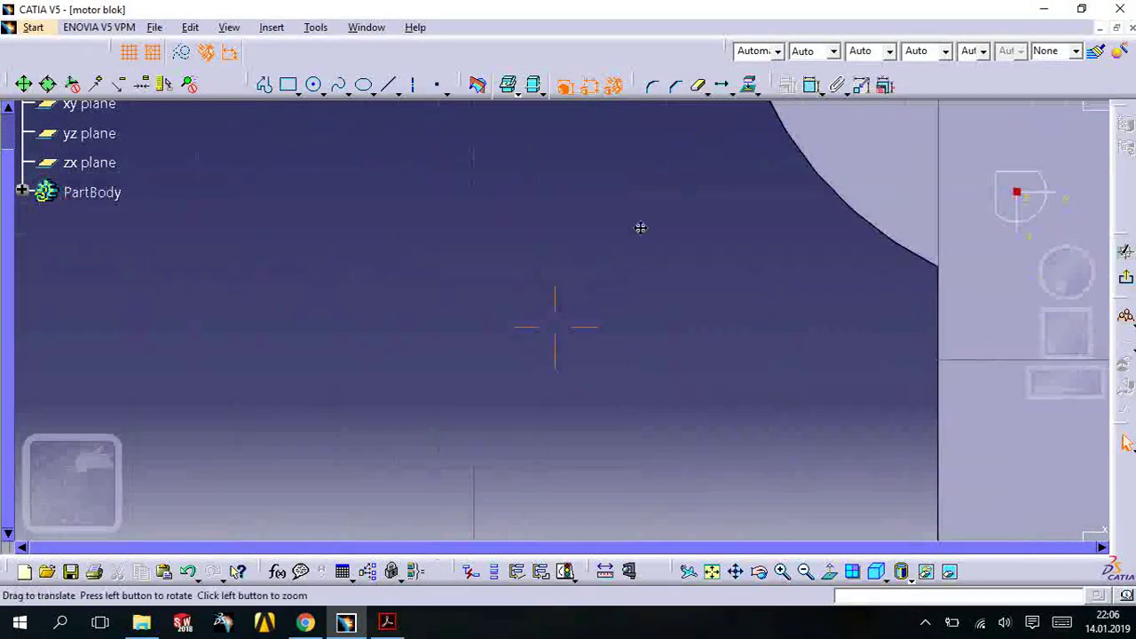
- Project the end face's top edge into the sketch
{"action": "left_click", "coordinate": [316, 87]}
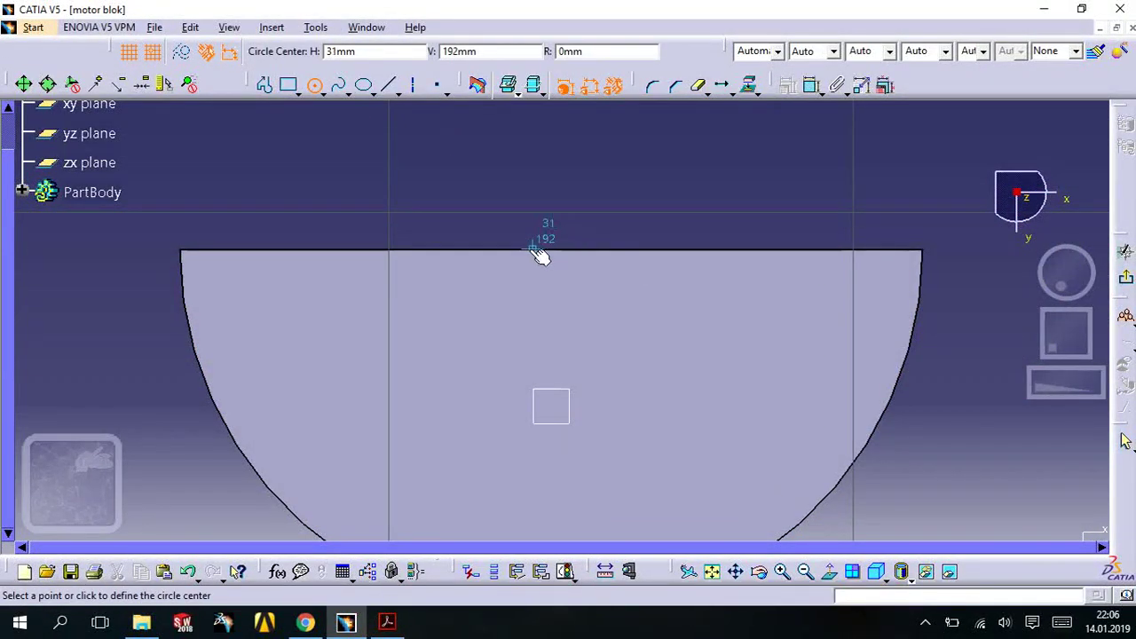
{"action": "key", "text": "Escape"}
{"action": "left_click", "coordinate": [570, 252]}
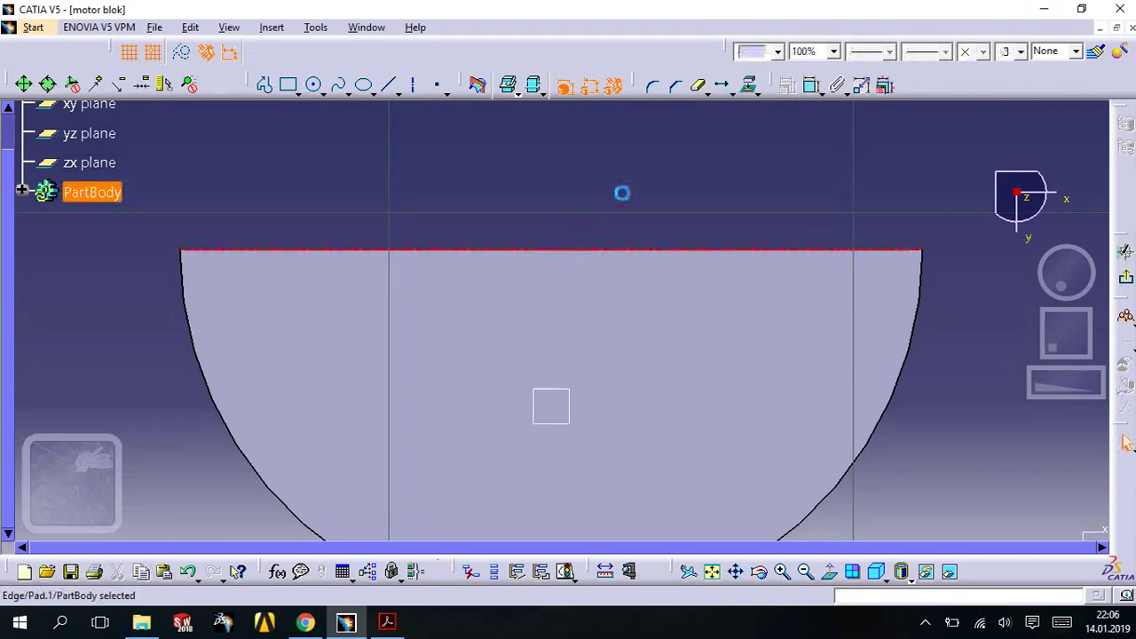
{"action": "left_click", "coordinate": [750, 92]}
{"action": "left_click", "coordinate": [769, 155]}
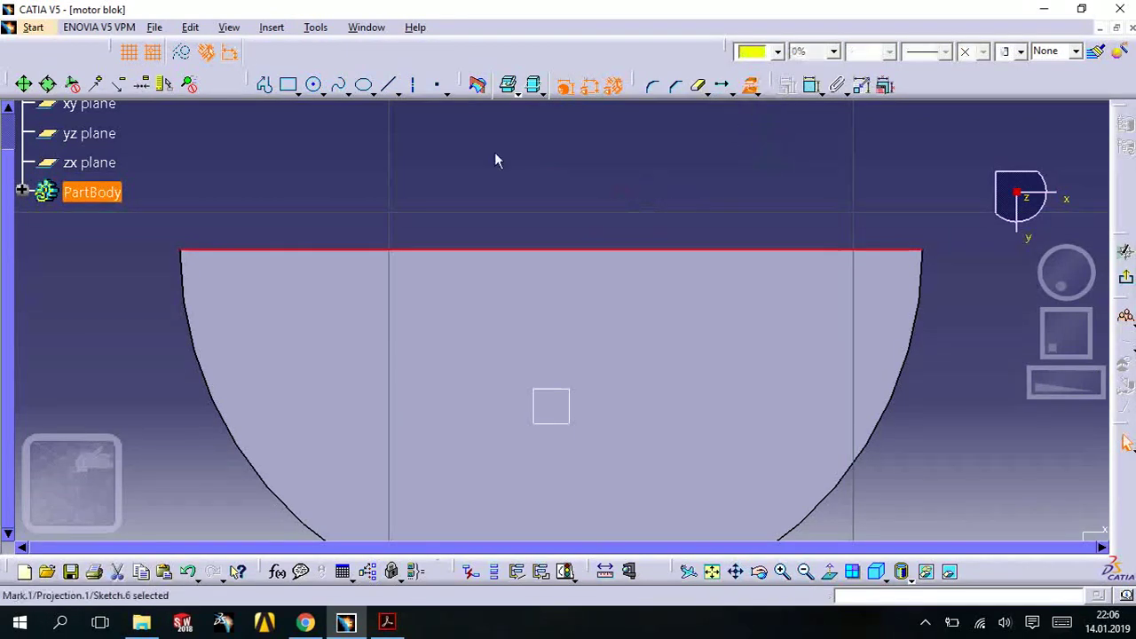
- Draw a radius 17.5 circle centred on the projected top edge
{"action": "left_click", "coordinate": [314, 89]}
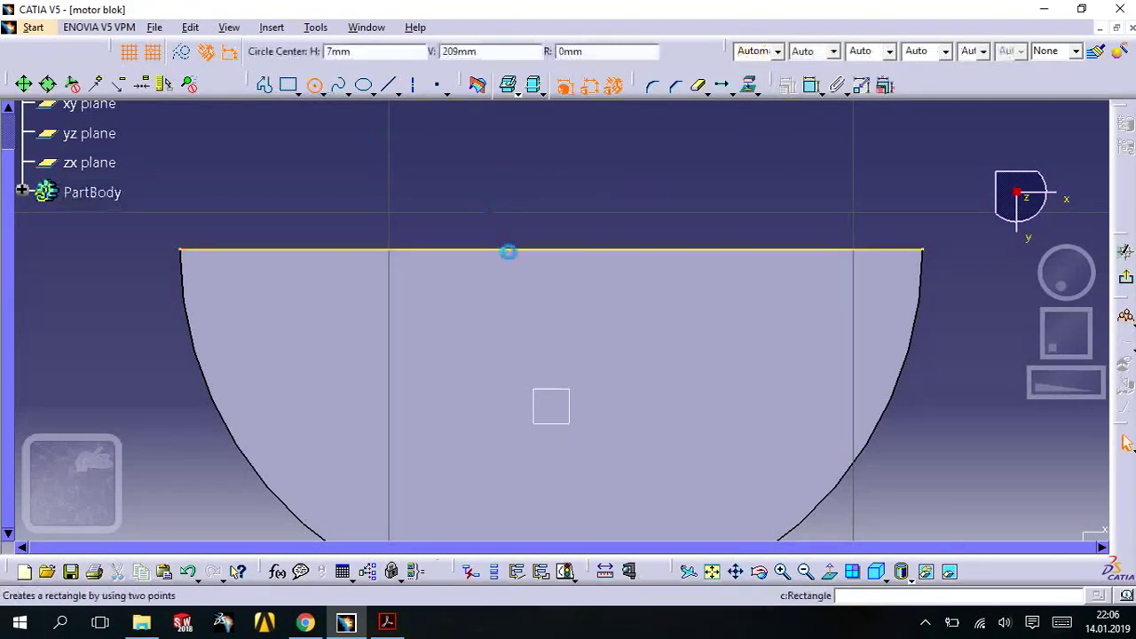
{"action": "left_click", "coordinate": [552, 249]}
{"action": "type", "text": "17,5"}
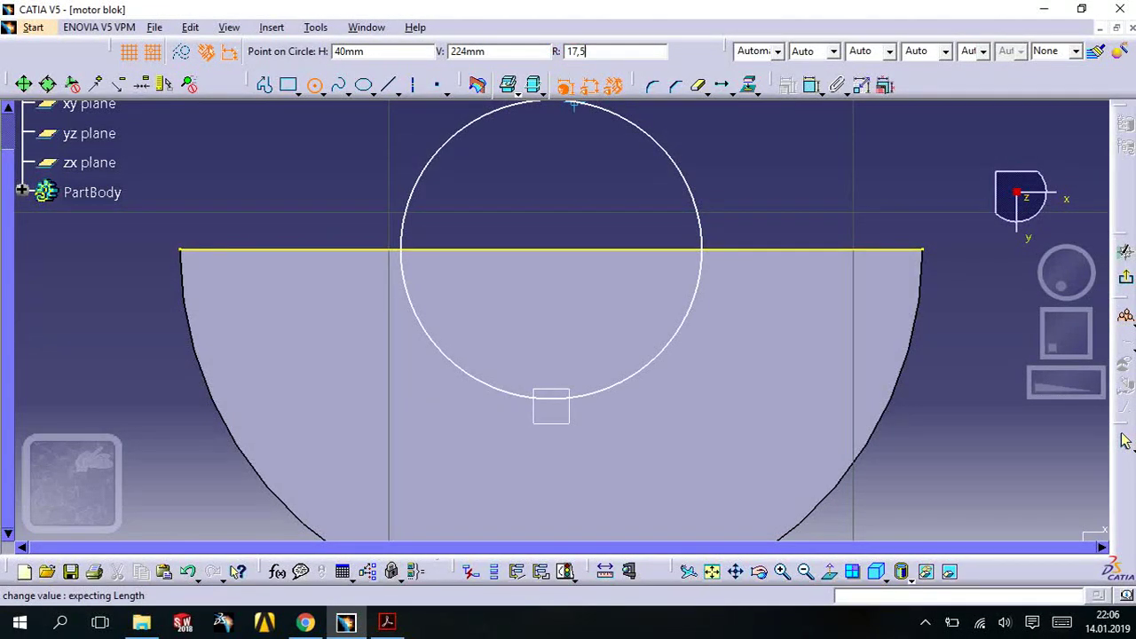
{"action": "key", "text": "Return"}
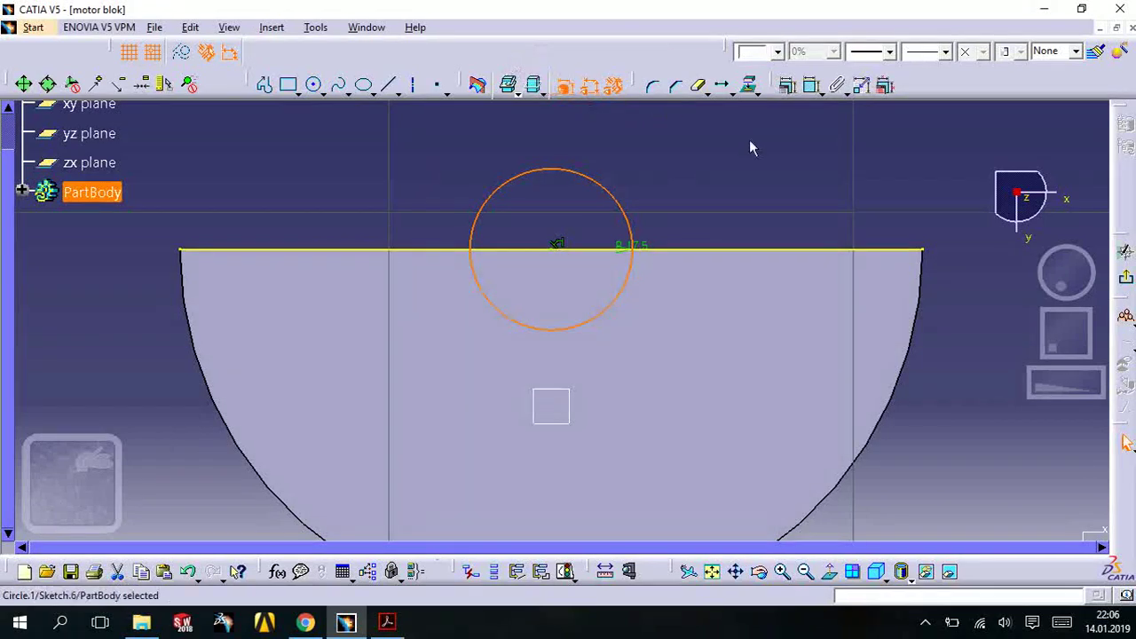
{"action": "left_click", "coordinate": [753, 197]}
{"action": "left_click", "coordinate": [729, 251]}
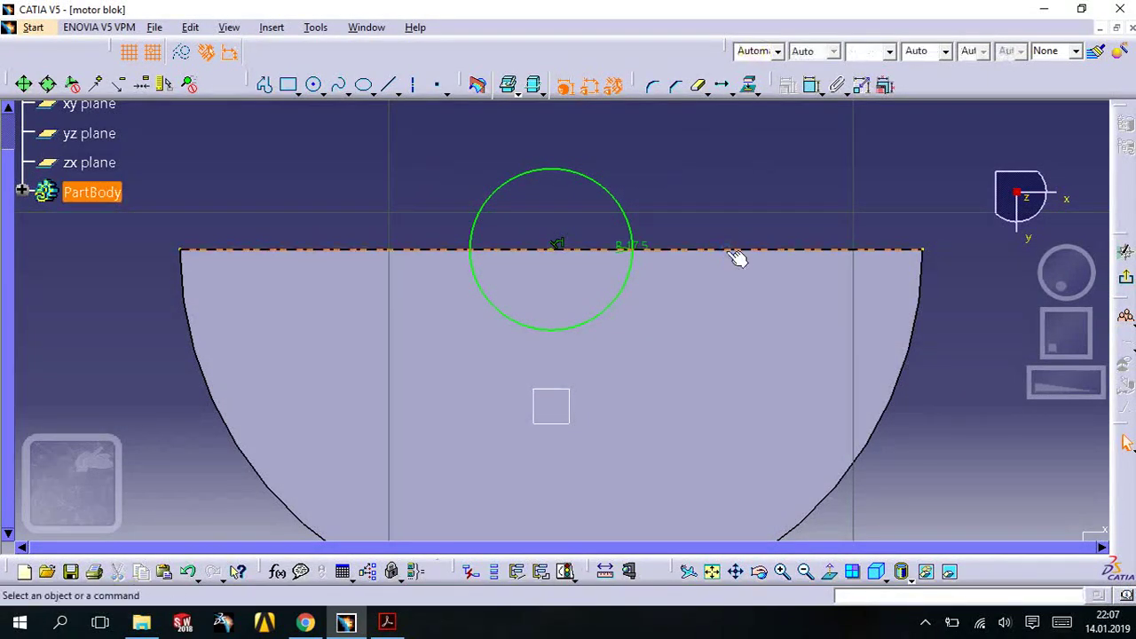
{"action": "middle_click_drag", "start_coordinate": [738, 207], "coordinate": [738, 182]}
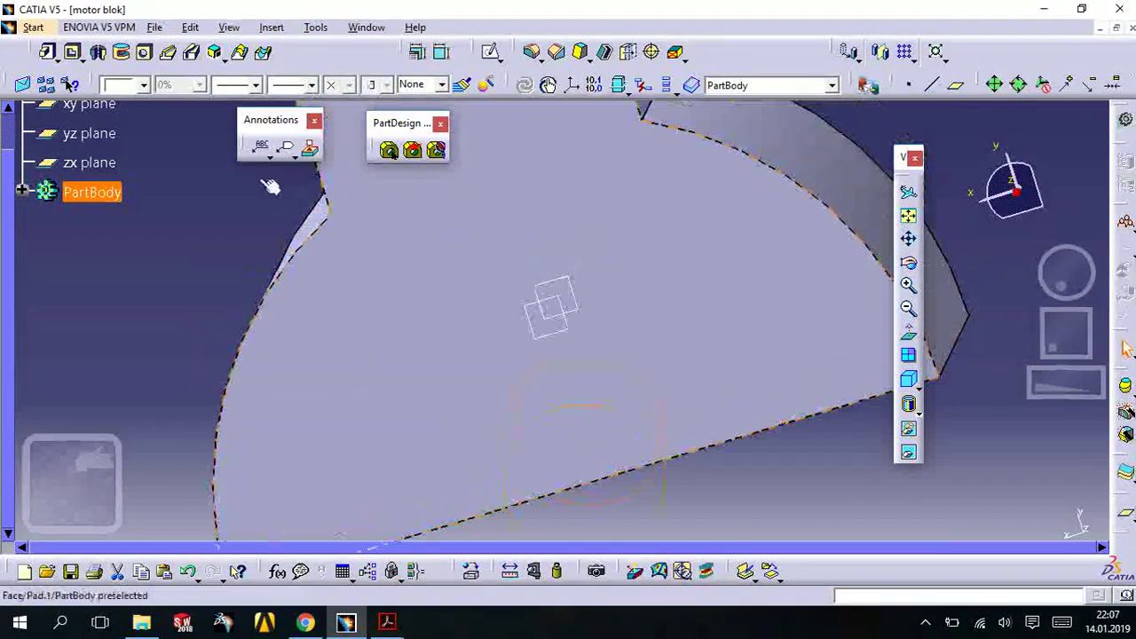
- Pocket Sketch.6 with the Up to last limit to cut the curved slots
{"action": "left_click", "coordinate": [98, 52]}
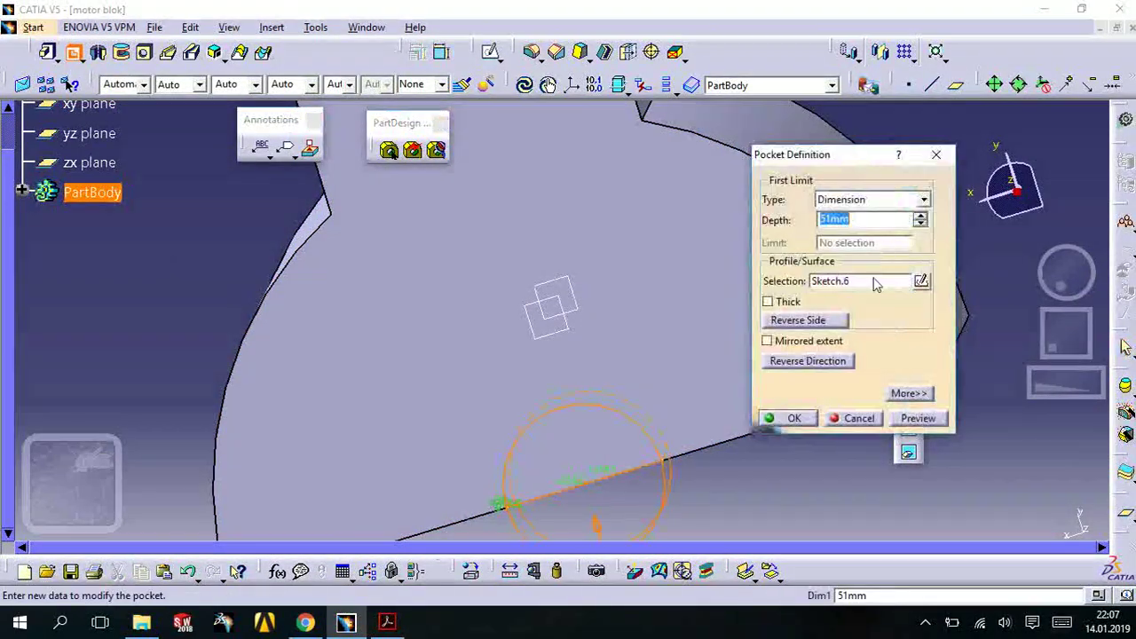
{"action": "left_click", "coordinate": [858, 199]}
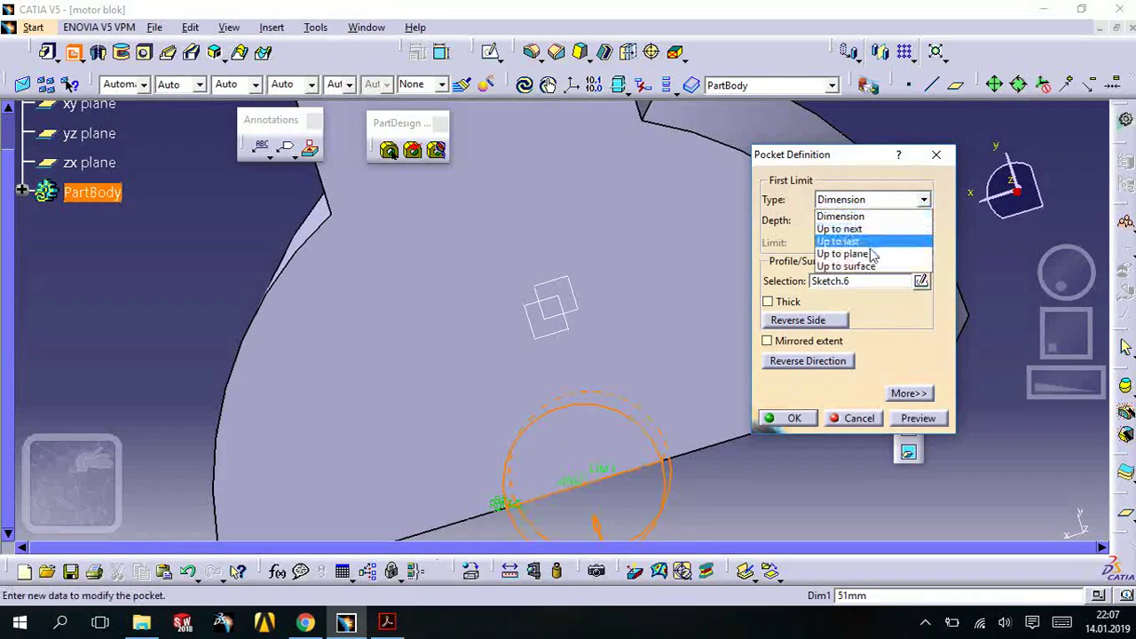
{"action": "left_click", "coordinate": [844, 237]}
{"action": "left_click", "coordinate": [795, 422]}
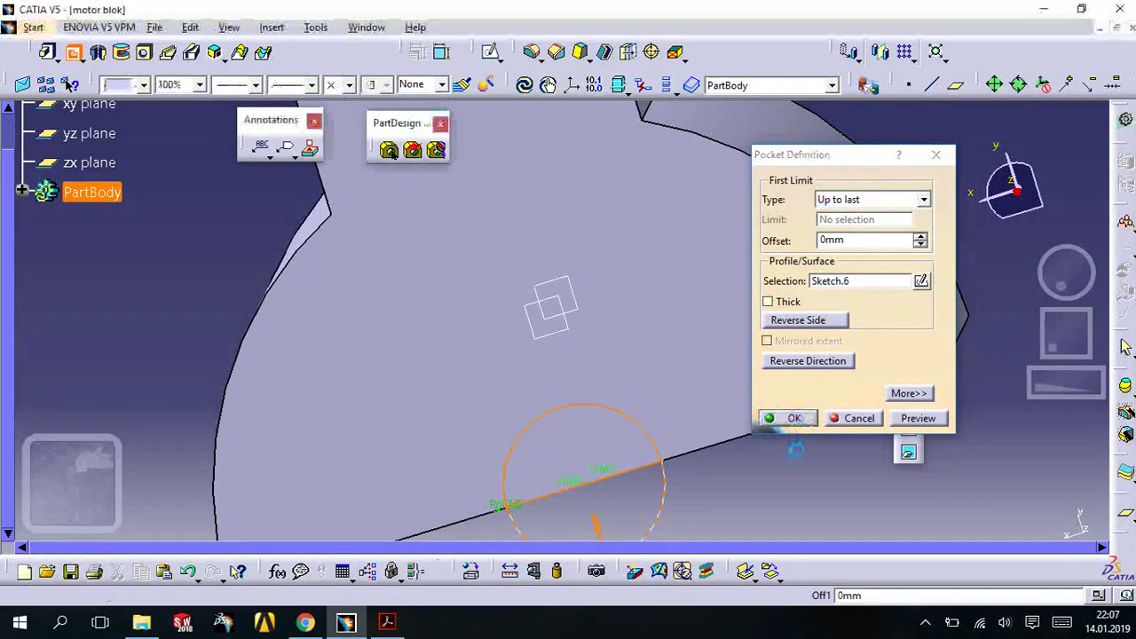
{"action": "mouse_move", "coordinate": [668, 350]}
{"action": "middle_mouse_down"}
{"action": "mouse_move", "coordinate": [622, 401]}
{"action": "mouse_move", "coordinate": [555, 207]}
{"action": "mouse_move", "coordinate": [627, 310]}
{"action": "mouse_move", "coordinate": [646, 513]}
{"action": "mouse_move", "coordinate": [598, 497]}
{"action": "mouse_move", "coordinate": [539, 353]}
{"action": "middle_mouse_up"}
- Project the lower bore's circular edge into the sketch with 3D Elements projection
{"action": "left_click", "coordinate": [571, 325]}
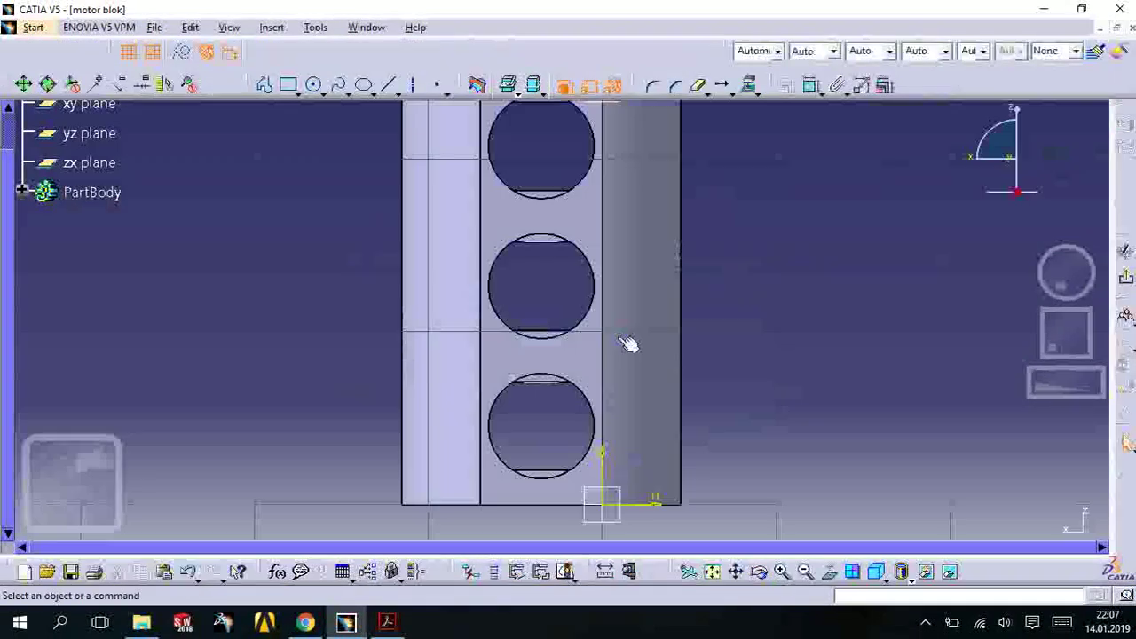
{"action": "mouse_move", "coordinate": [629, 343]}
{"action": "middle_mouse_down"}
{"action": "mouse_move", "coordinate": [690, 335]}
{"action": "mouse_move", "coordinate": [656, 359]}
{"action": "mouse_move", "coordinate": [540, 203]}
{"action": "mouse_move", "coordinate": [548, 264]}
{"action": "mouse_move", "coordinate": [500, 228]}
{"action": "middle_mouse_up"}
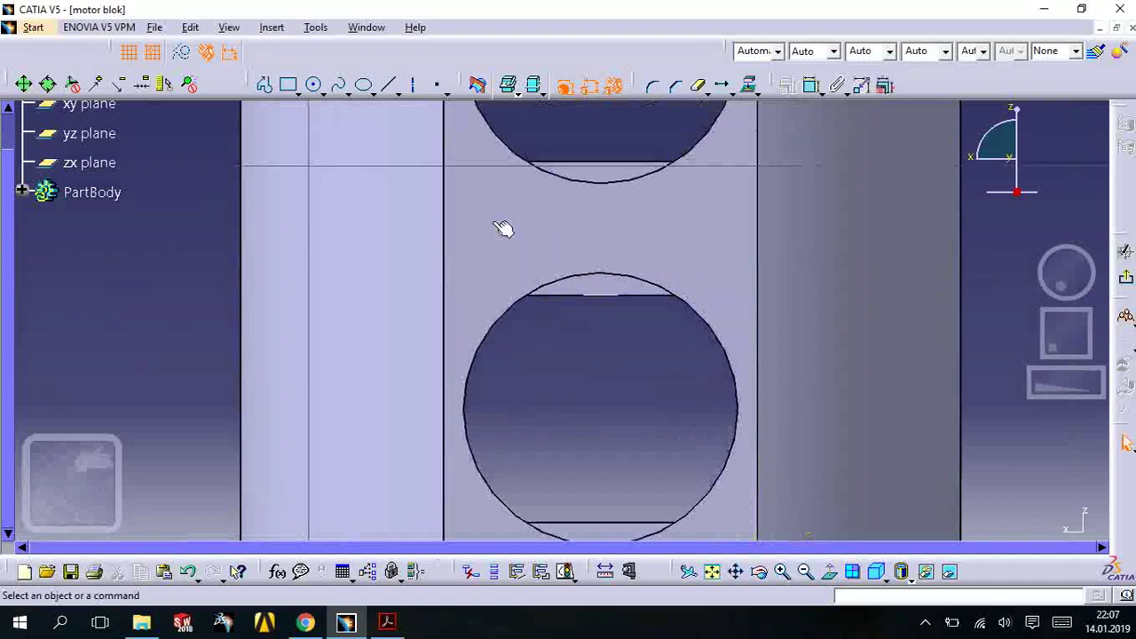
{"action": "left_click", "coordinate": [323, 94]}
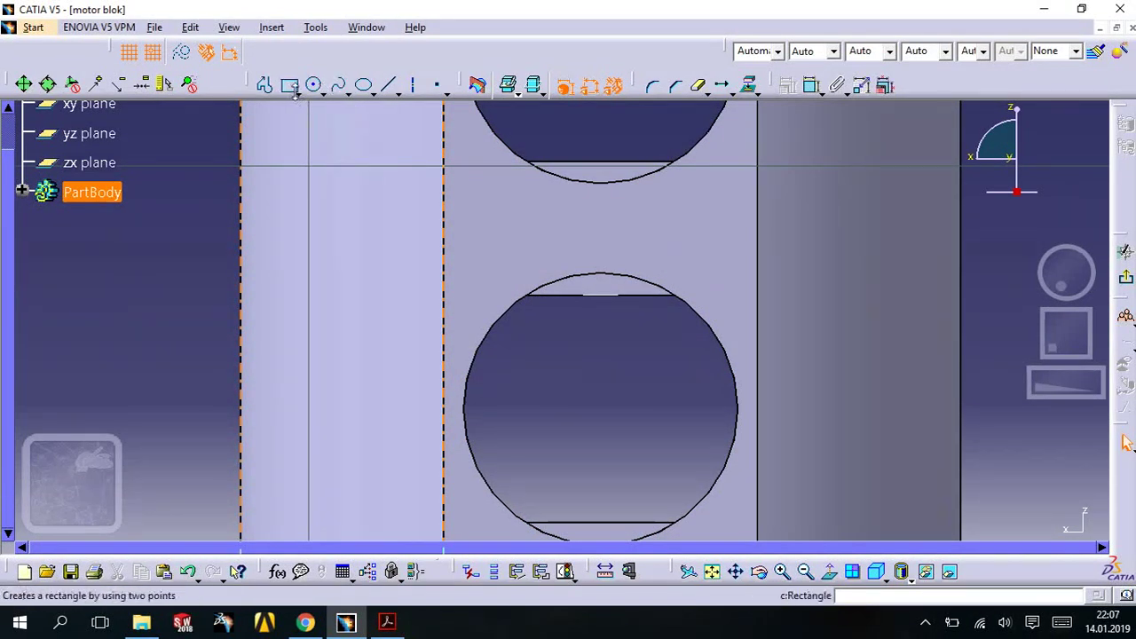
{"action": "left_click", "coordinate": [297, 94]}
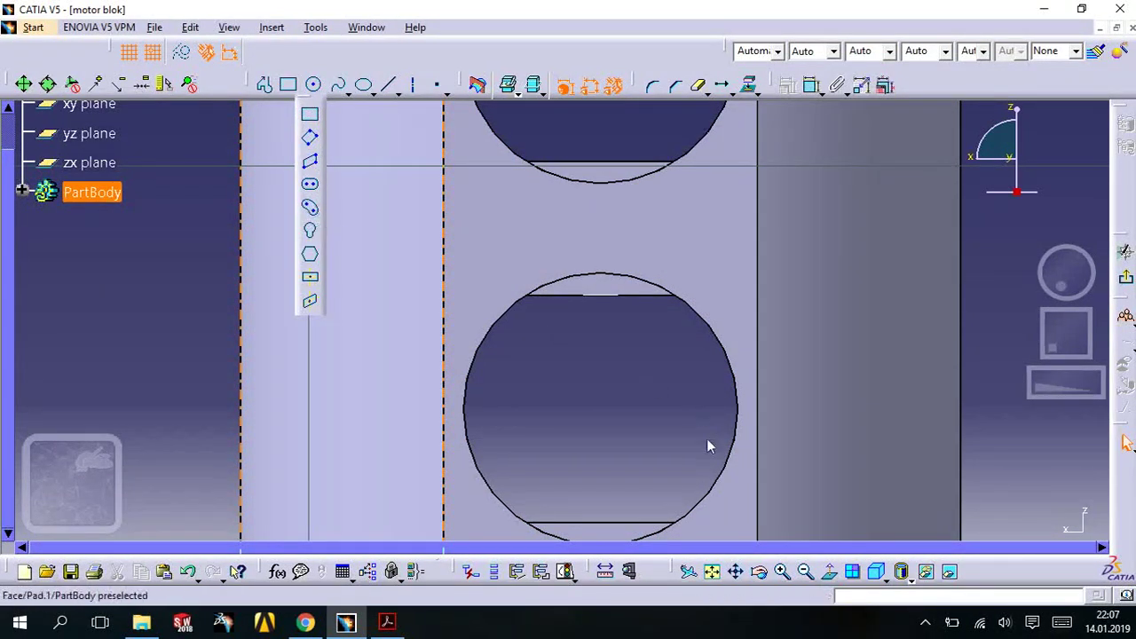
{"action": "left_click", "coordinate": [310, 207]}
{"action": "key", "text": "Escape"}
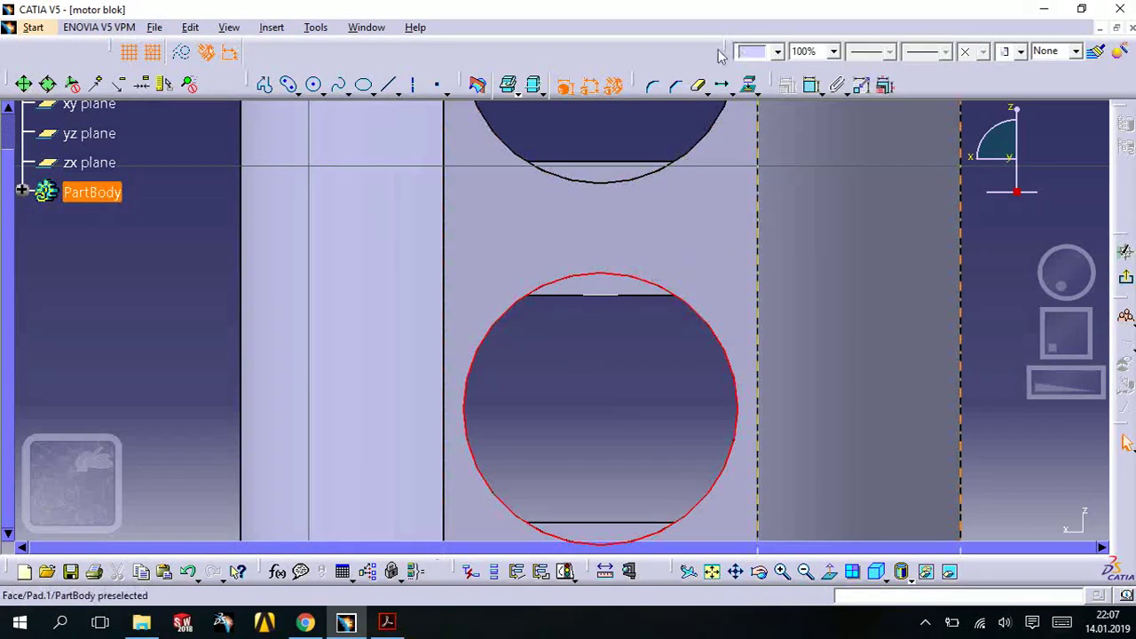
{"action": "left_click", "coordinate": [750, 92]}
{"action": "left_click", "coordinate": [609, 195]}
- Draw a cylindrical elongated slot centred on the bore, arcing around its upper-left
{"action": "left_click", "coordinate": [311, 86]}
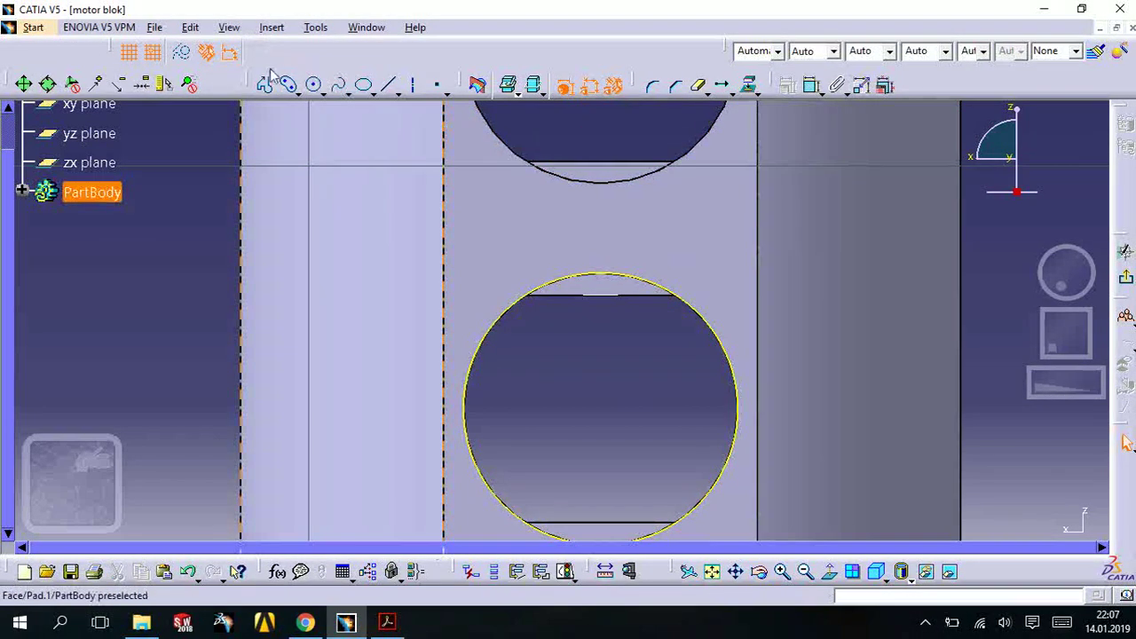
{"action": "left_click", "coordinate": [602, 416]}
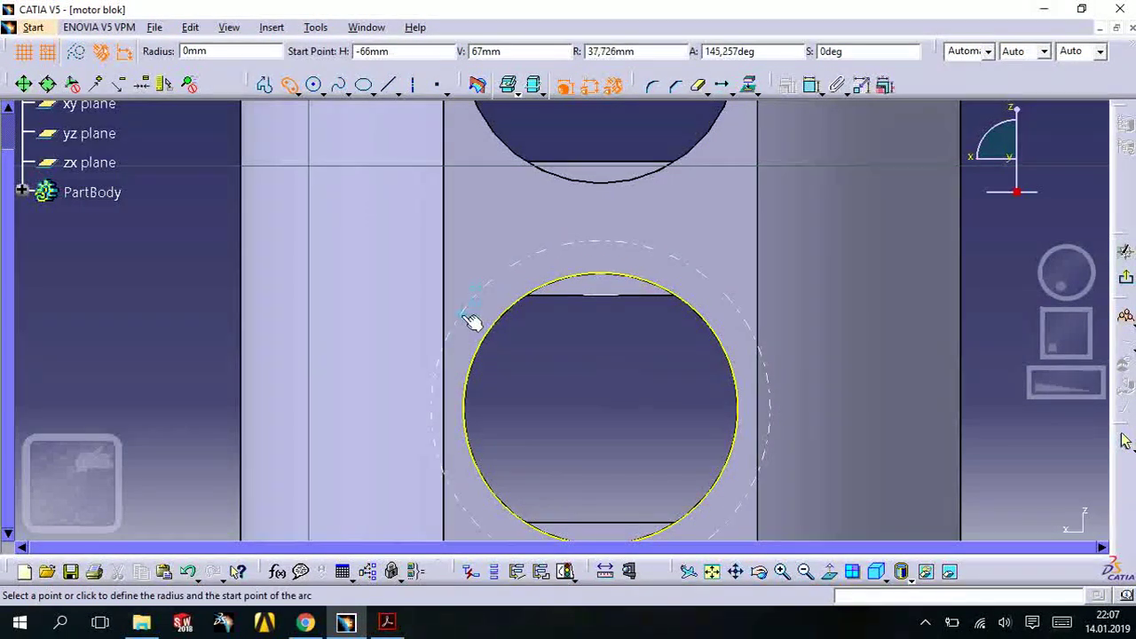
{"action": "left_click", "coordinate": [475, 328]}
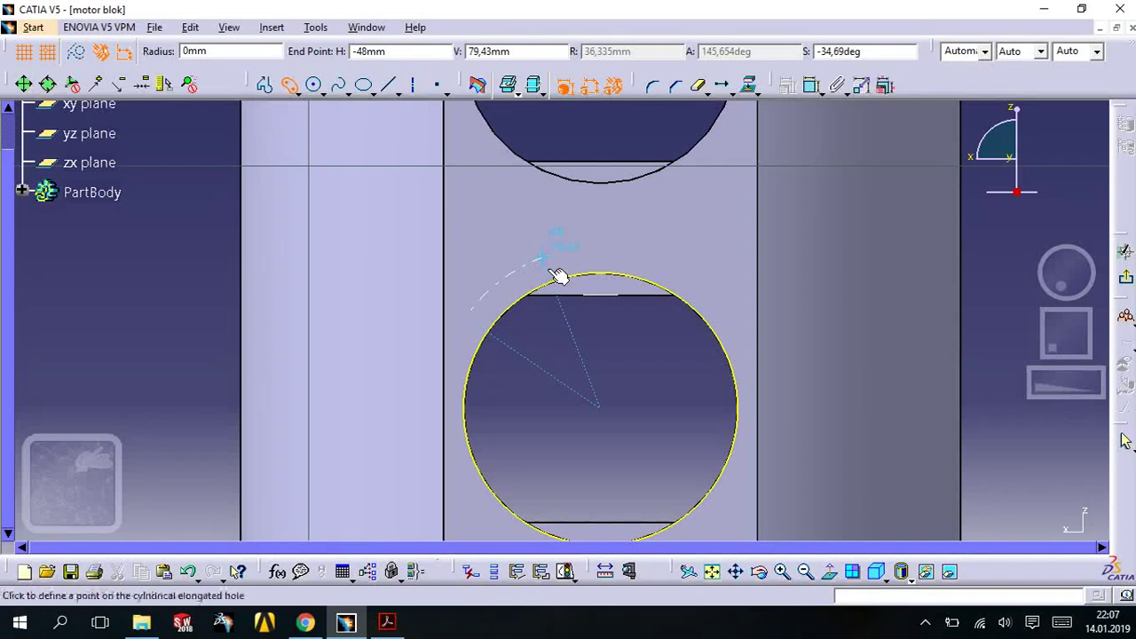
{"action": "left_click", "coordinate": [557, 274]}
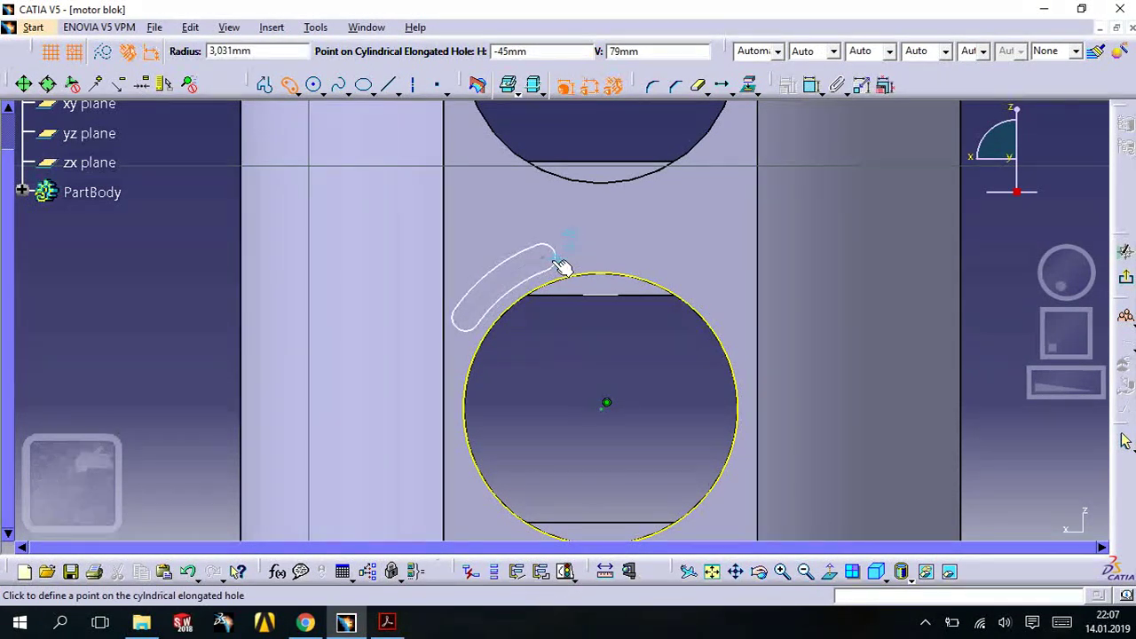
{"action": "left_click", "coordinate": [562, 266]}
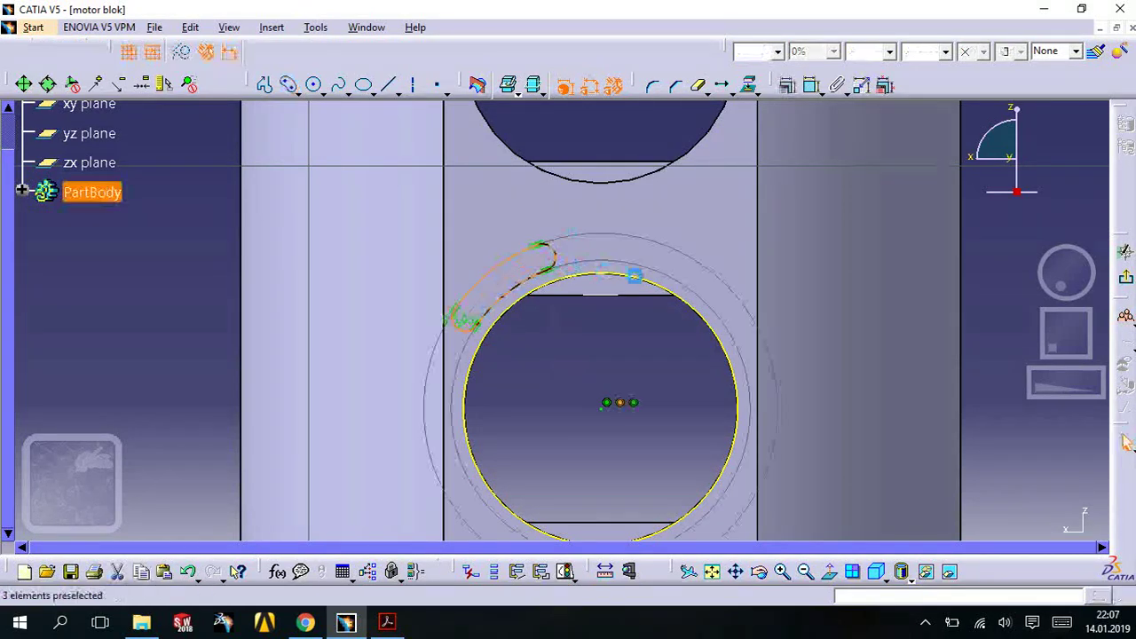
- Draw a vertical line up from the lower bore centre and mirror the curved slot across it
{"action": "left_click", "coordinate": [264, 85]}
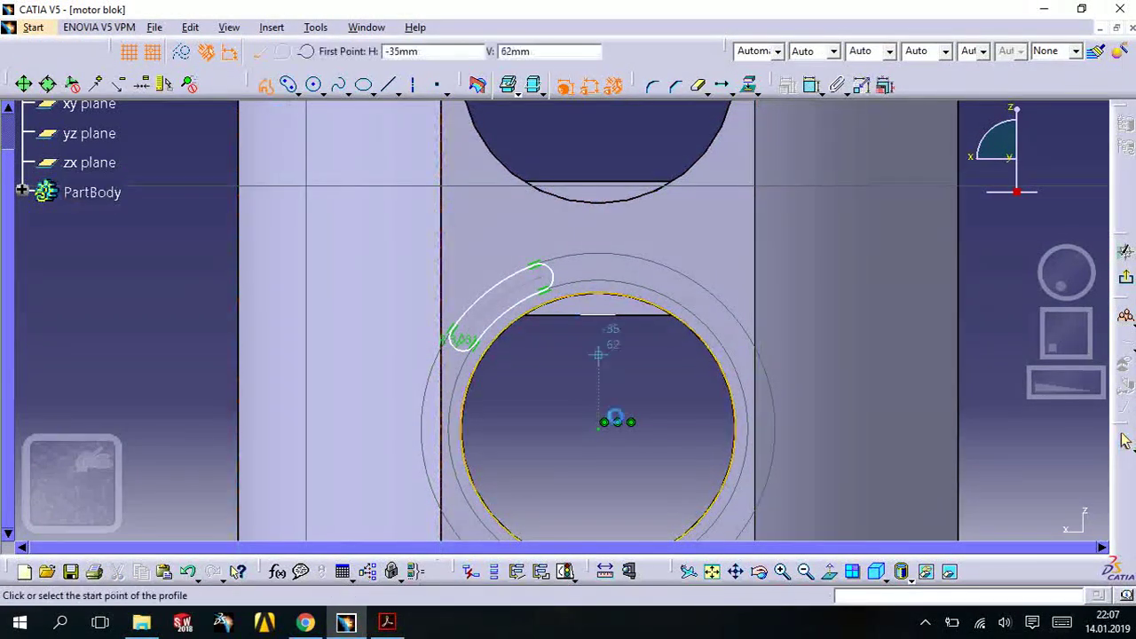
{"action": "double_click", "coordinate": [597, 160]}
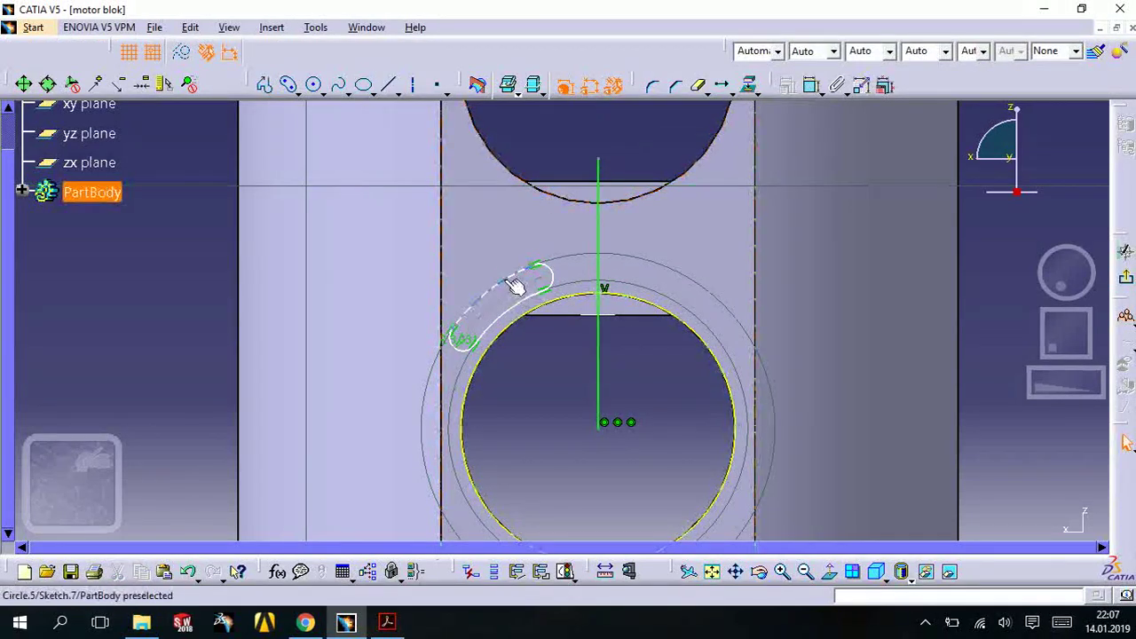
{"action": "left_click", "coordinate": [466, 346]}
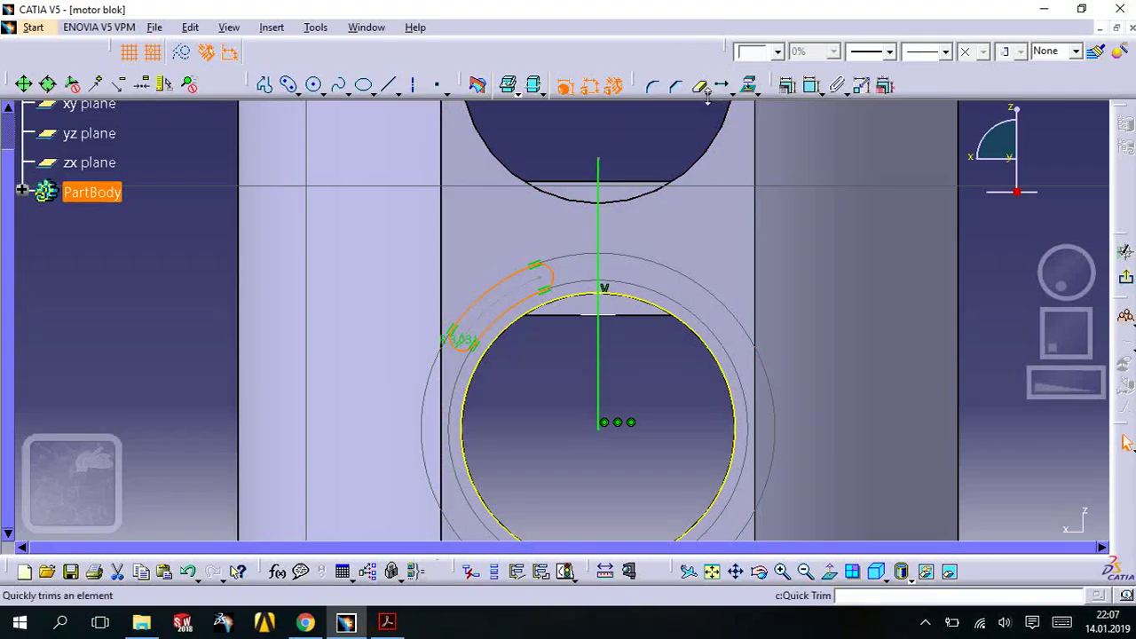
{"action": "left_click", "coordinate": [747, 95]}
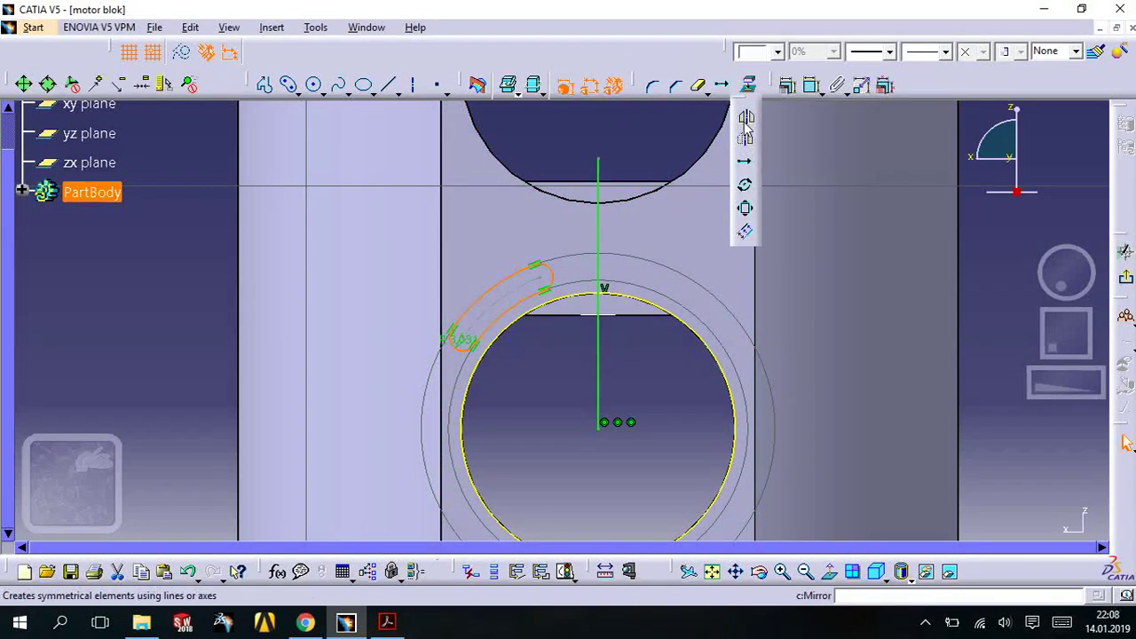
{"action": "left_click", "coordinate": [583, 216]}
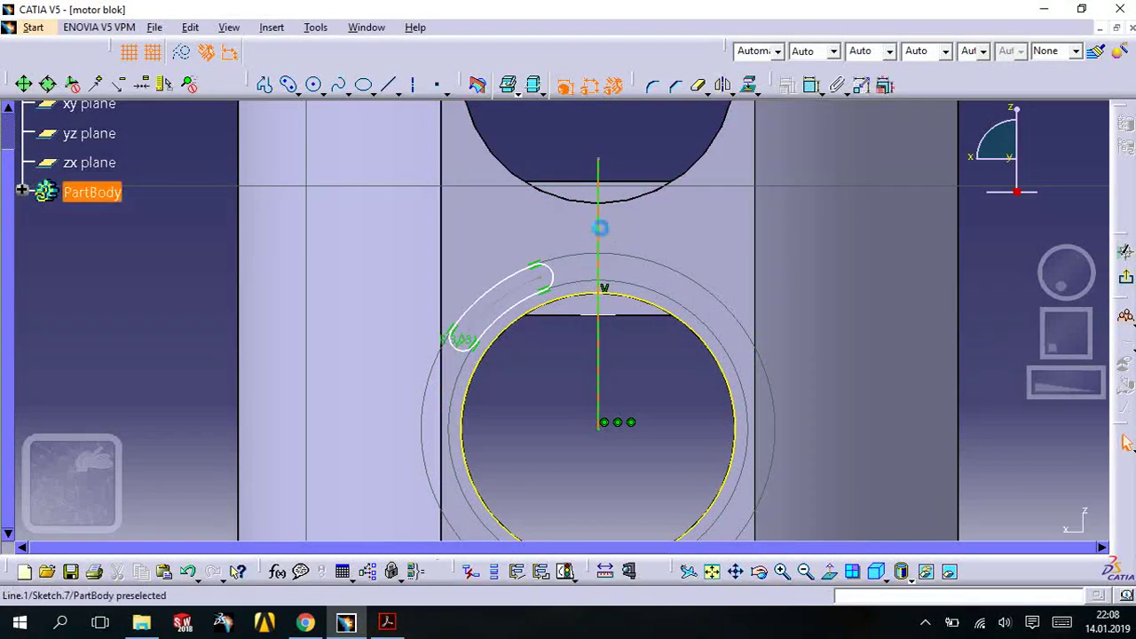
{"action": "left_click", "coordinate": [599, 229]}
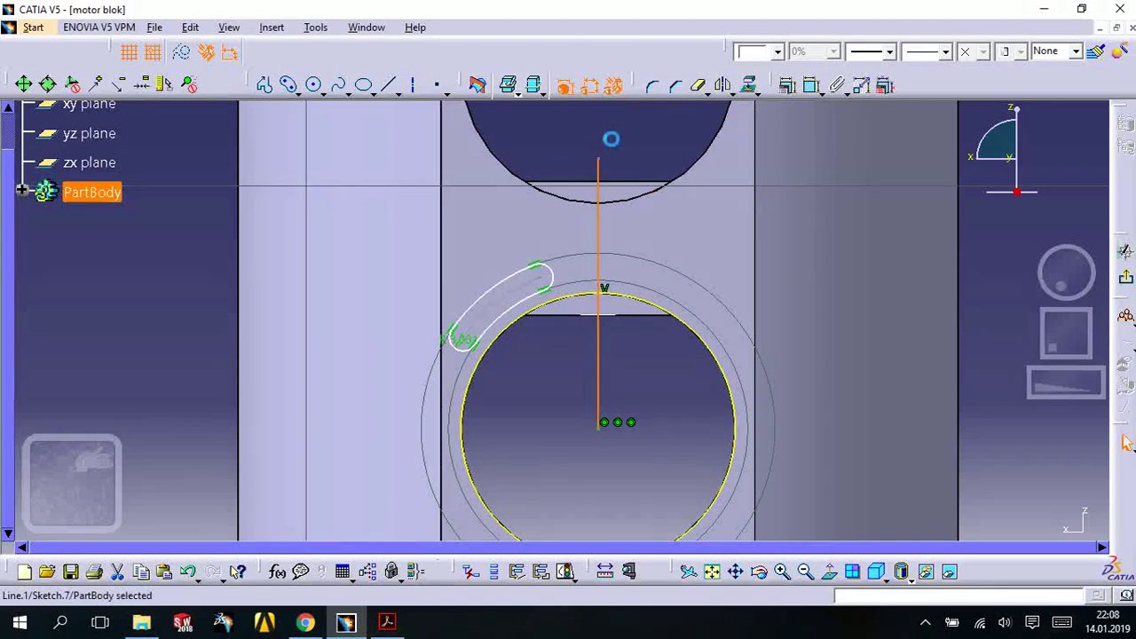
{"action": "left_click", "coordinate": [611, 138]}
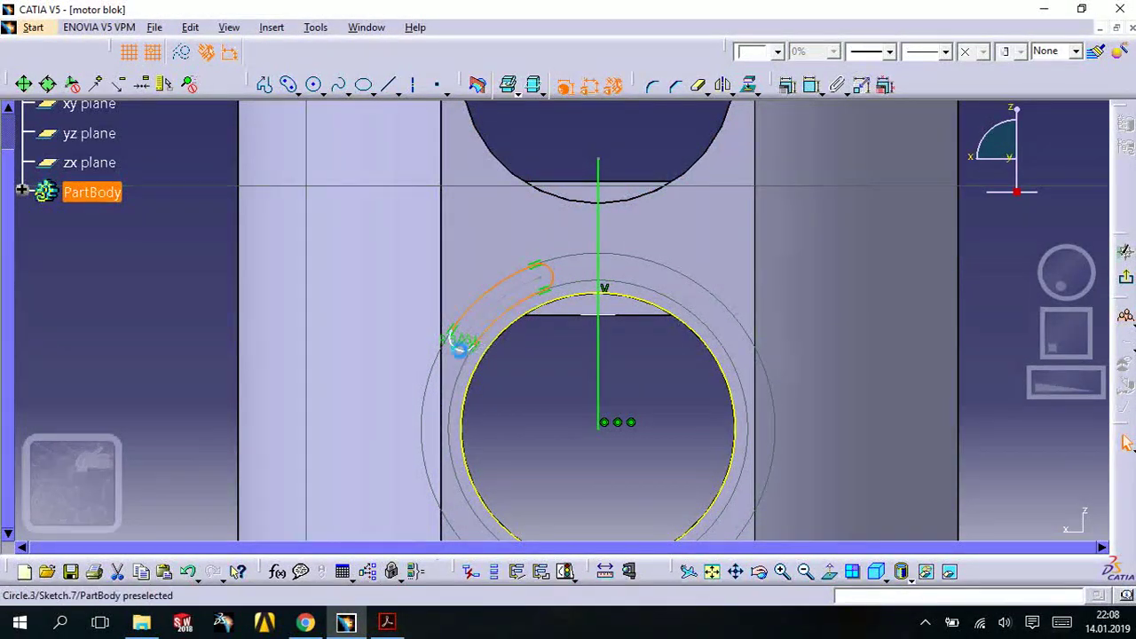
{"action": "left_click", "coordinate": [606, 188]}
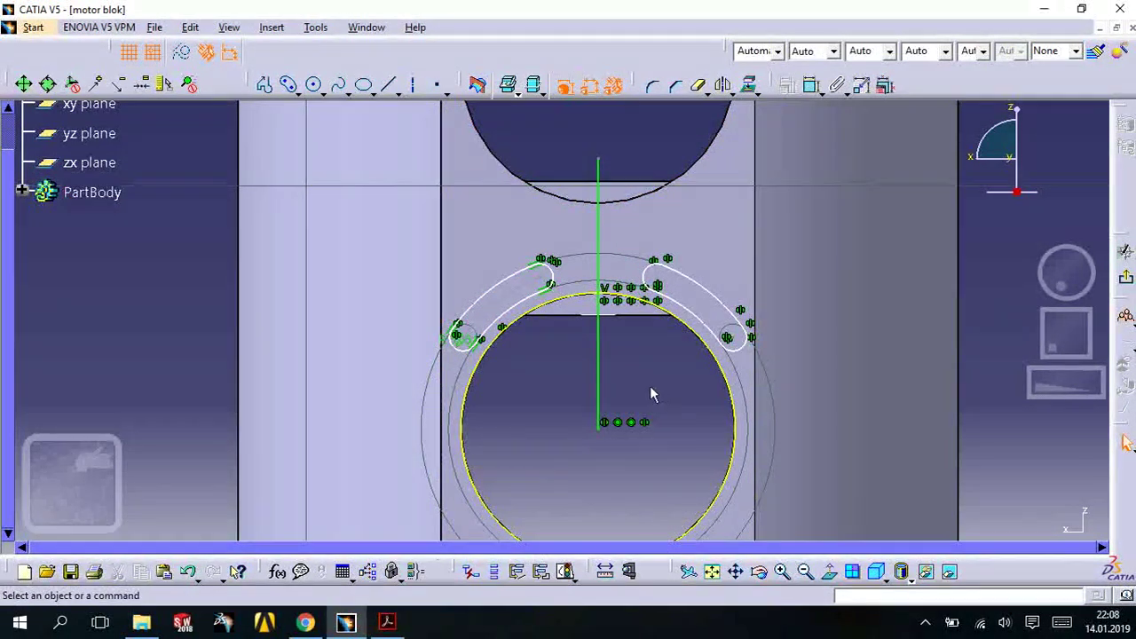
{"action": "middle_click_drag", "start_coordinate": [651, 395], "coordinate": [645, 269]}
{"action": "left_click", "coordinate": [263, 85]}
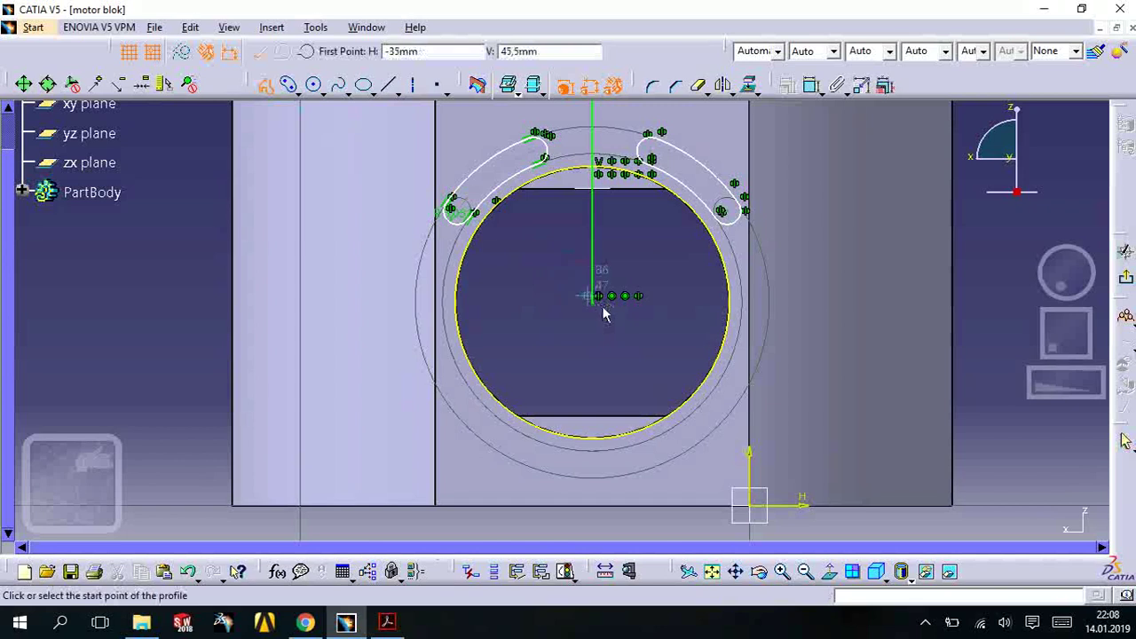
- Mirror both upper slots below a horizontal line from the bore centre, then delete that line
{"action": "left_click", "coordinate": [610, 304]}
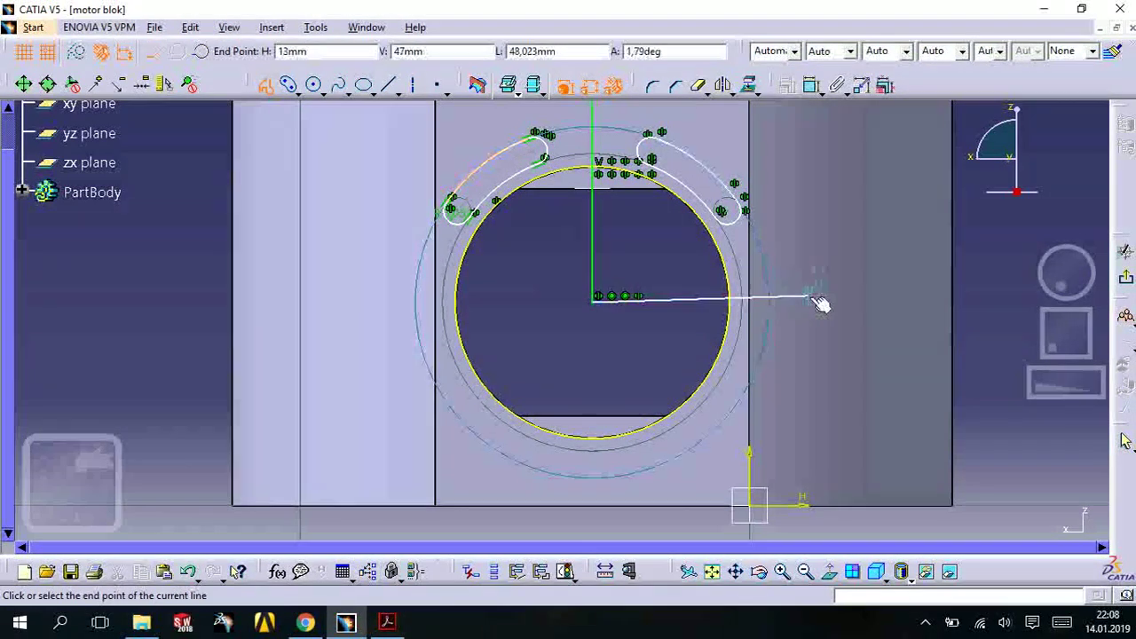
{"action": "double_click", "coordinate": [823, 309]}
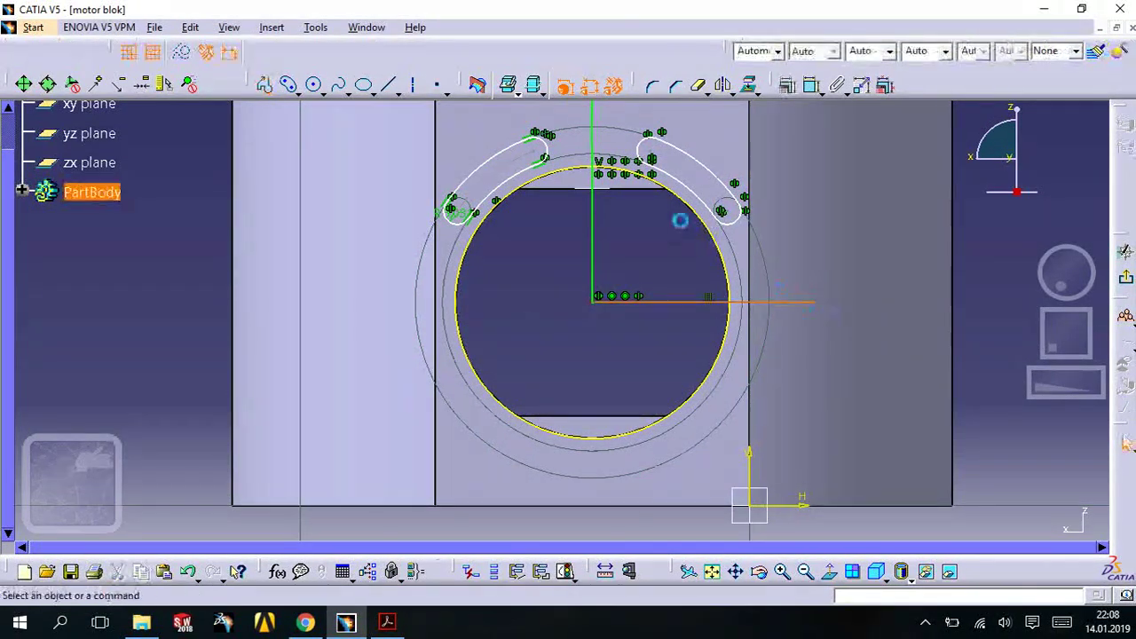
{"action": "left_click", "coordinate": [532, 162]}
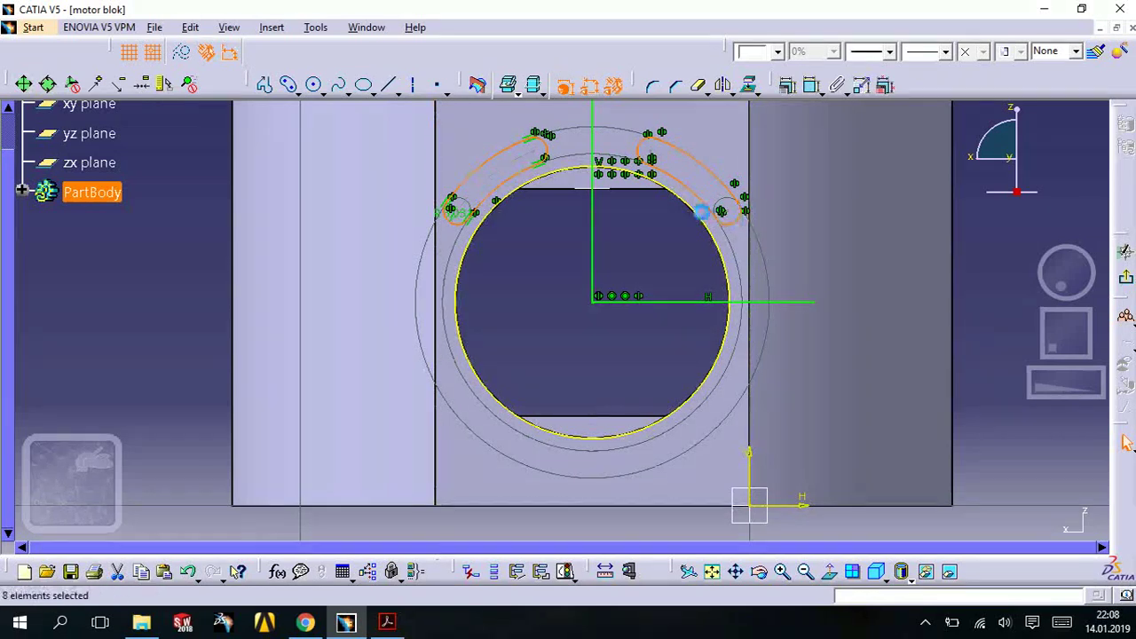
{"action": "left_click", "coordinate": [723, 85]}
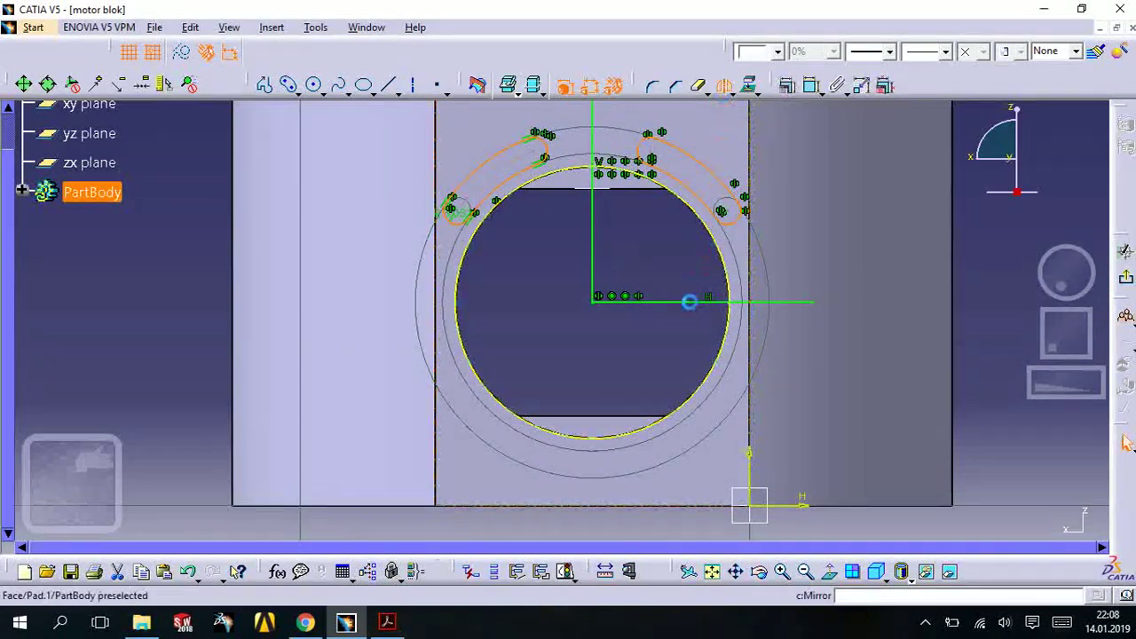
{"action": "left_click", "coordinate": [679, 305]}
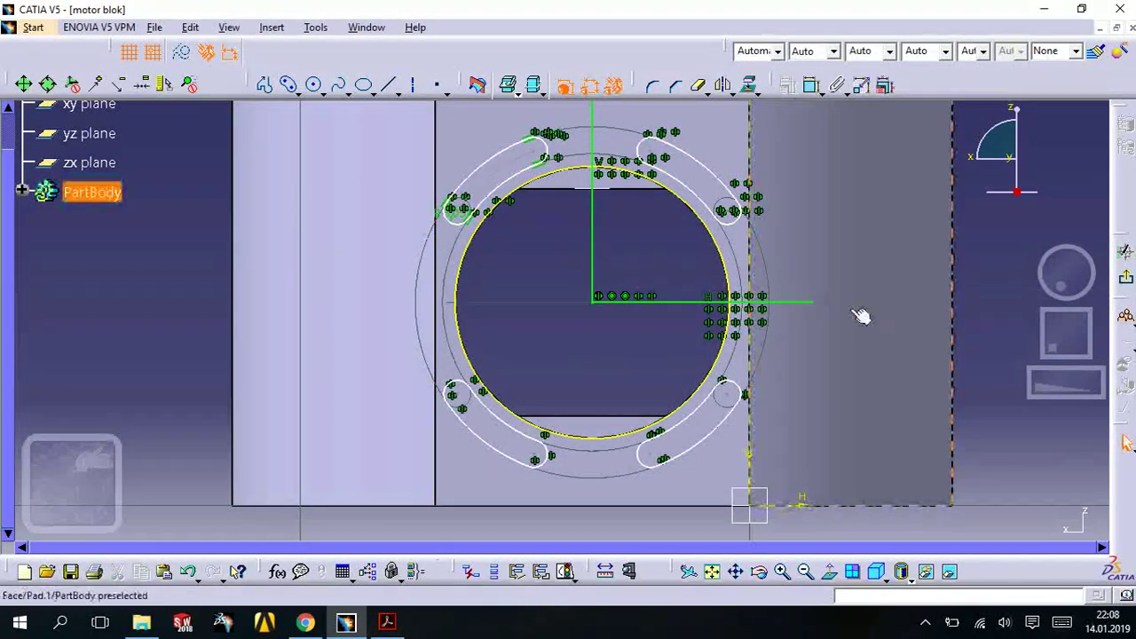
{"action": "left_click", "coordinate": [806, 306]}
{"action": "key", "text": "Delete"}
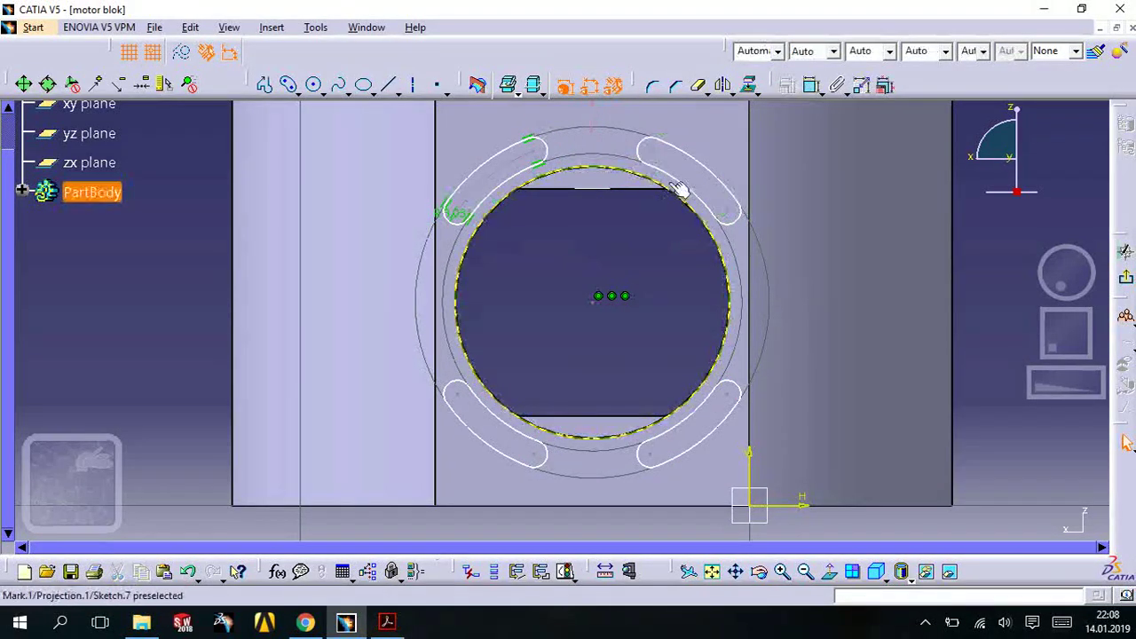
- Select the four slots around the lower bore and try a Translate copy, then undo it
{"action": "middle_click_drag", "start_coordinate": [651, 235], "coordinate": [554, 246]}
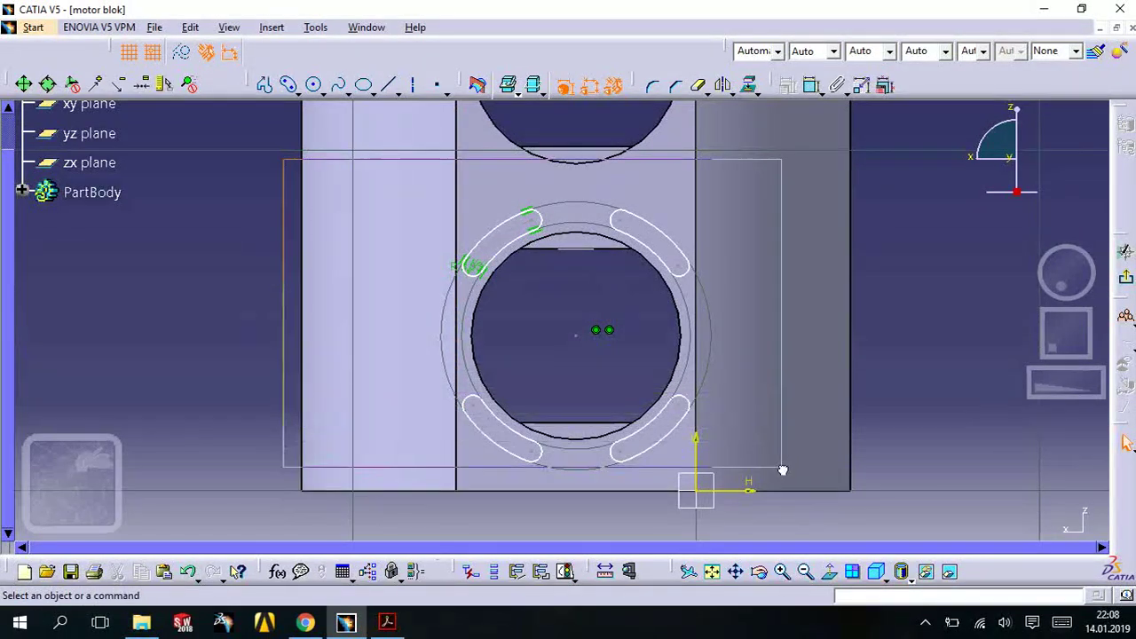
{"action": "left_click_drag", "start_coordinate": [775, 397], "coordinate": [776, 472]}
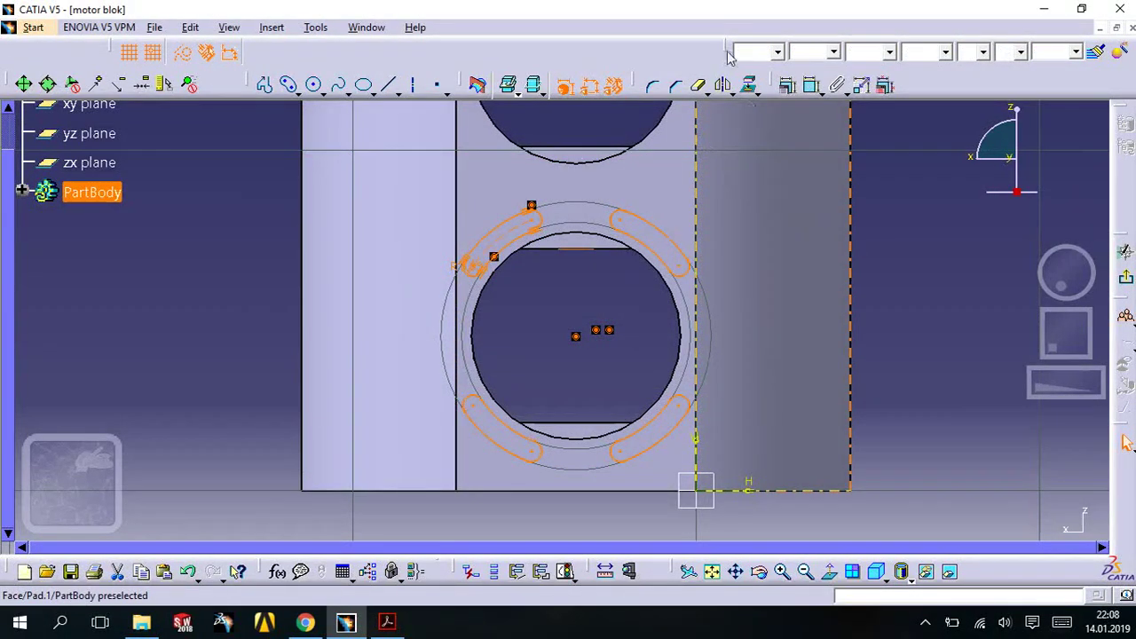
{"action": "left_click", "coordinate": [736, 93]}
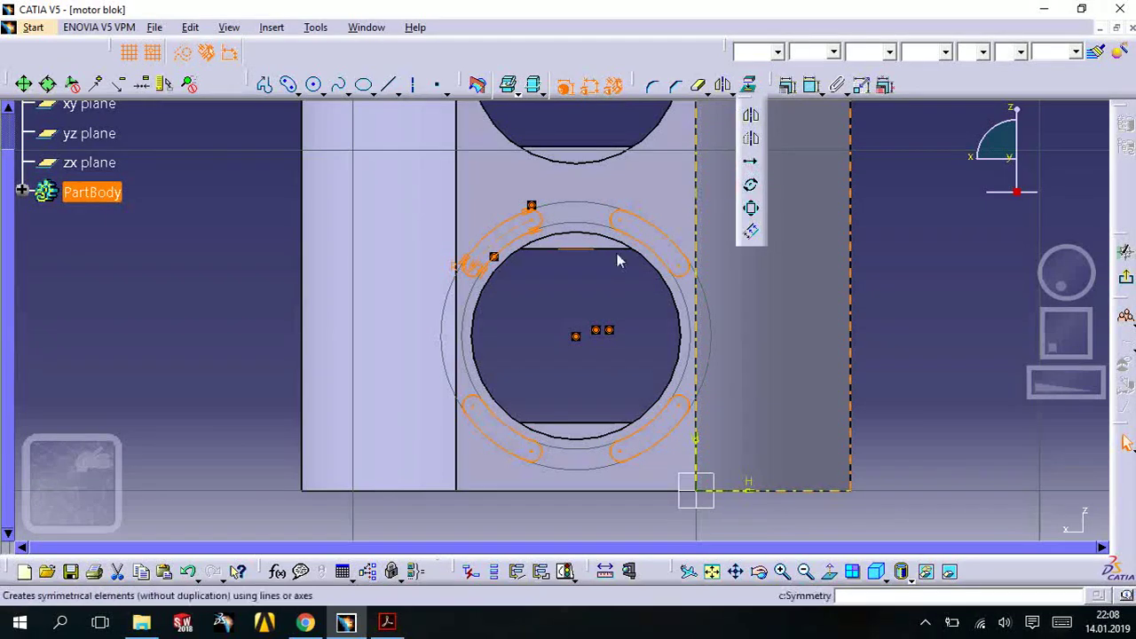
{"action": "left_click", "coordinate": [751, 161]}
{"action": "left_click", "coordinate": [576, 335]}
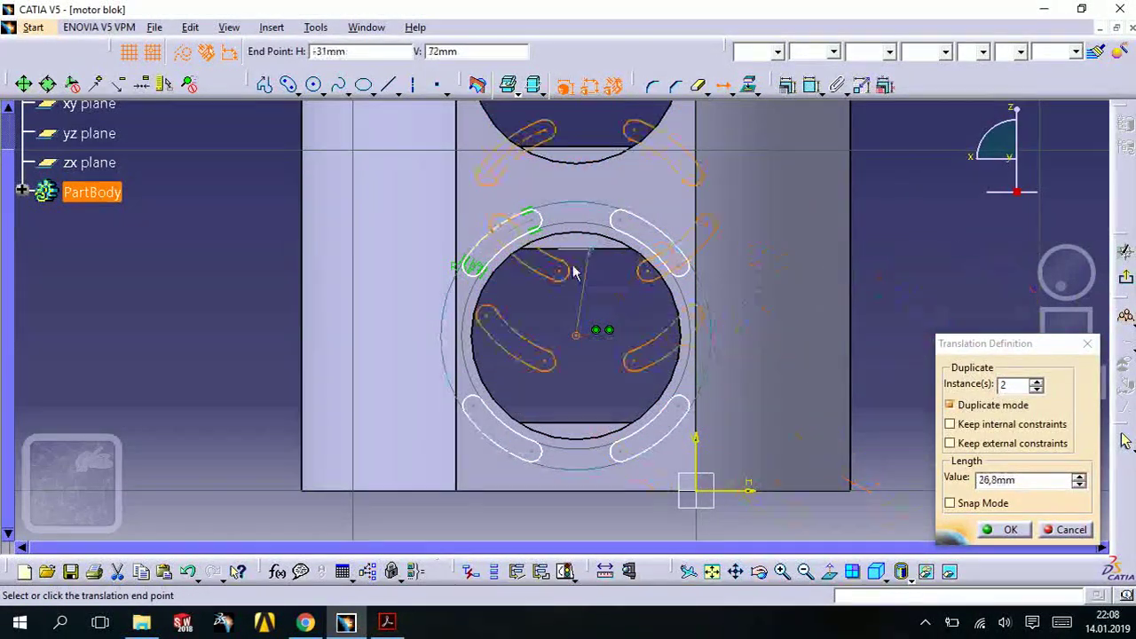
{"action": "middle_click_drag", "start_coordinate": [609, 278], "coordinate": [603, 388], "text": "ctrl"}
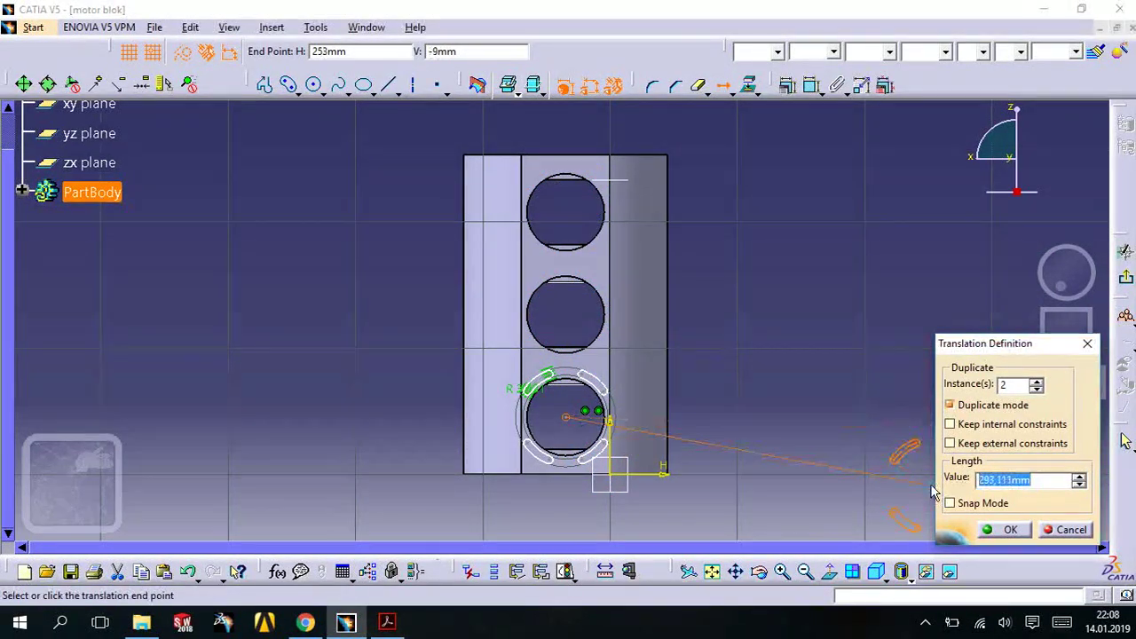
{"action": "left_click", "coordinate": [566, 214]}
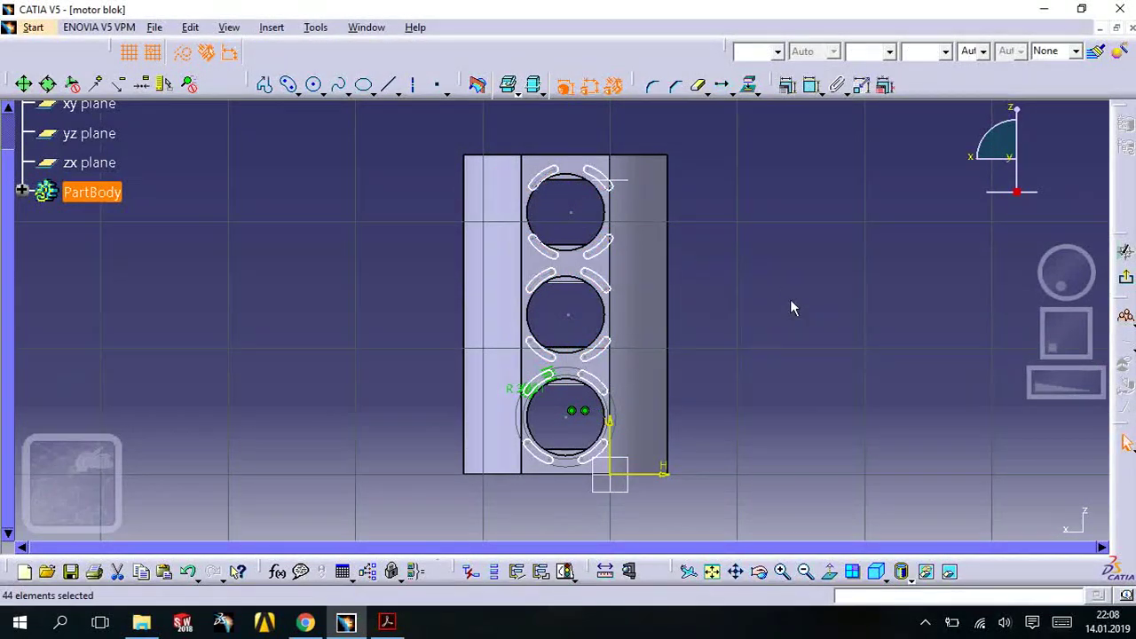
{"action": "key", "text": "ctrl+z"}
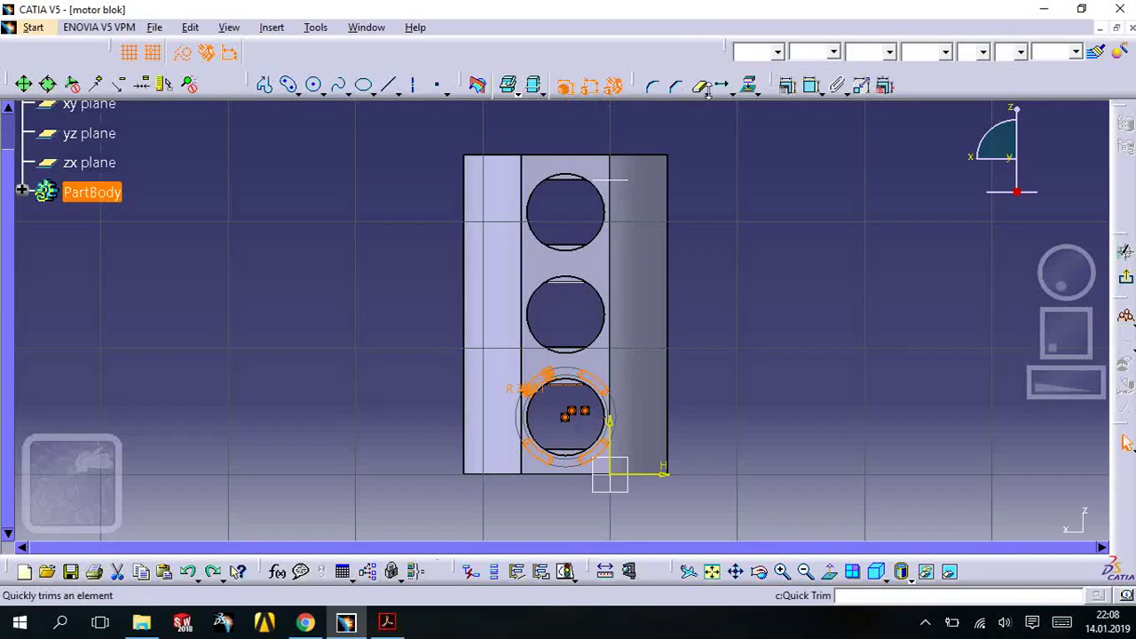
- Translate-duplicate the slot ring 80mm onto the middle and upper bores as two instances
{"action": "left_click", "coordinate": [725, 87]}
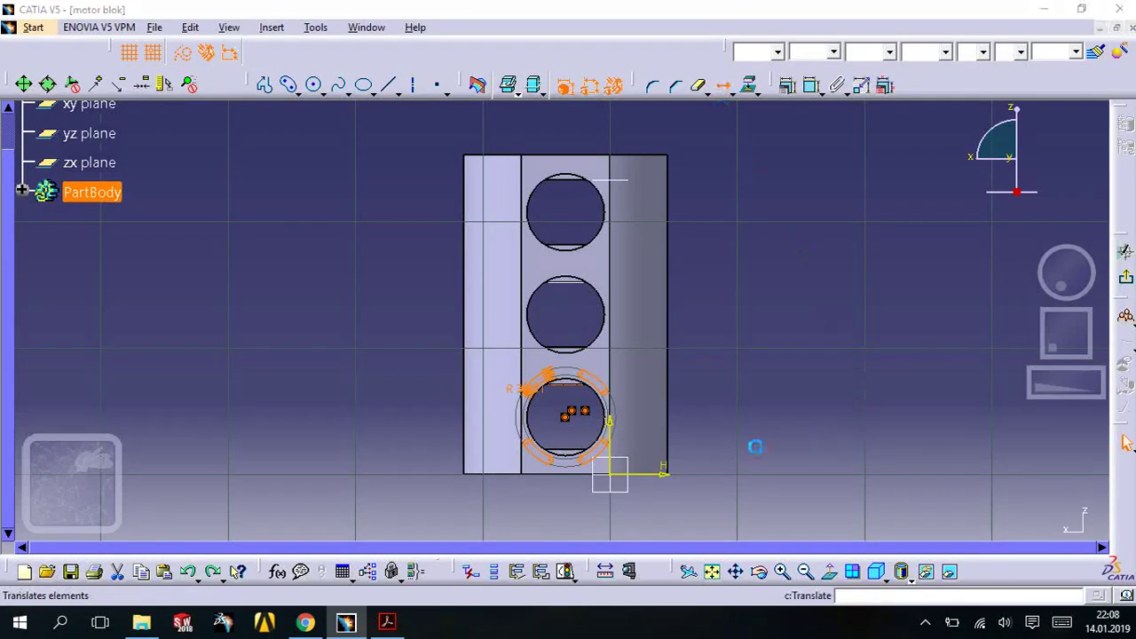
{"action": "left_click", "coordinate": [573, 417]}
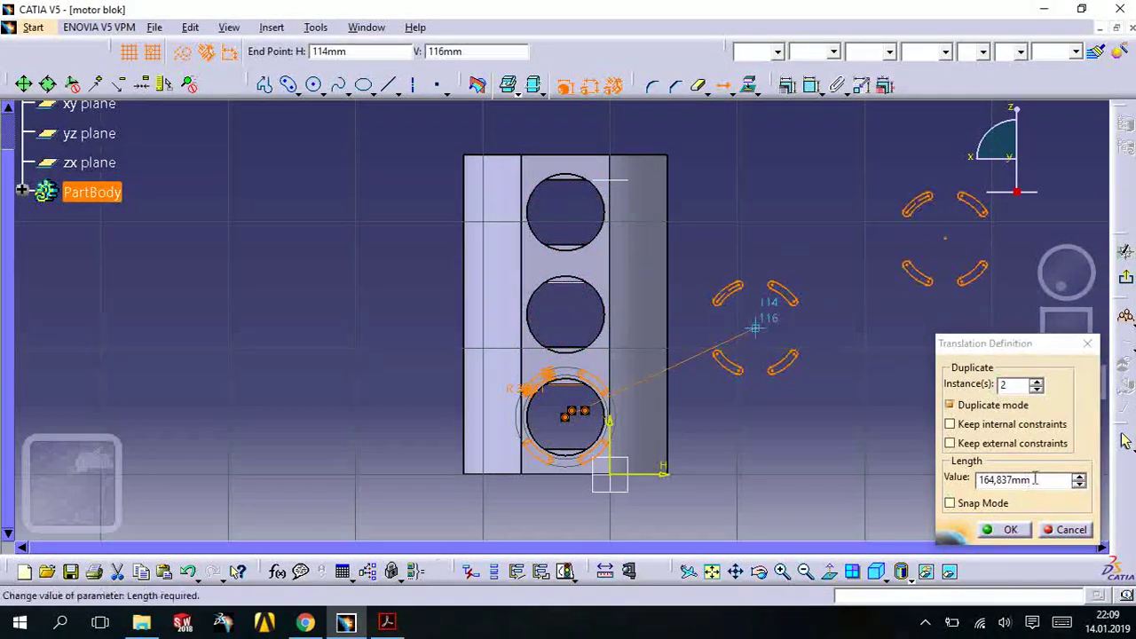
{"action": "type", "text": "0"}
{"action": "key", "text": "Return"}
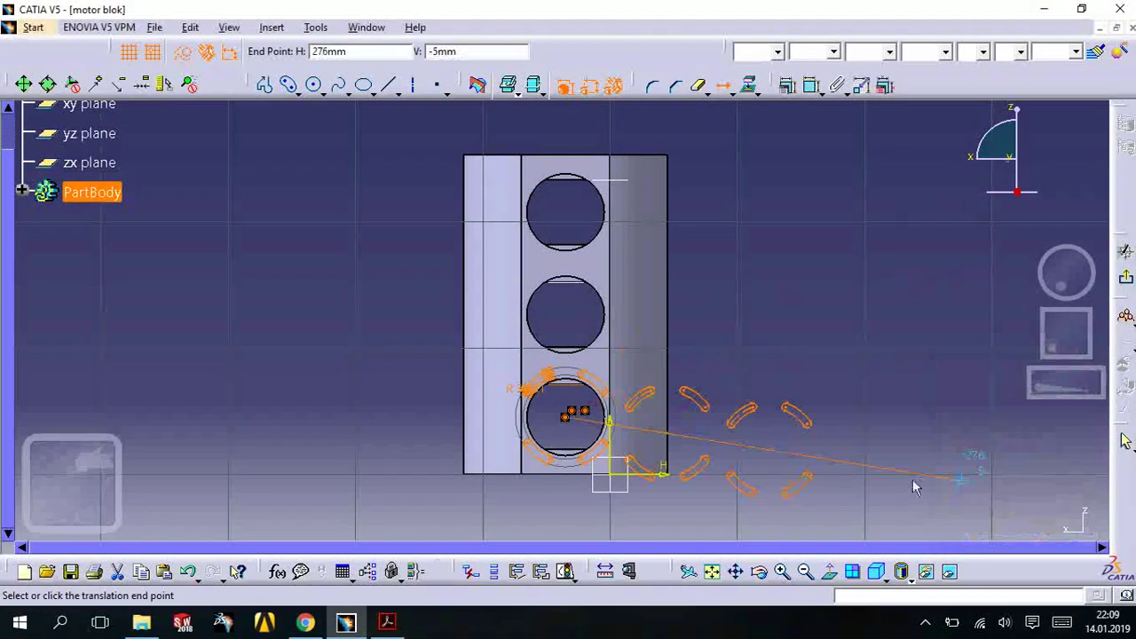
{"action": "left_click", "coordinate": [565, 210]}
{"action": "left_click", "coordinate": [698, 388]}
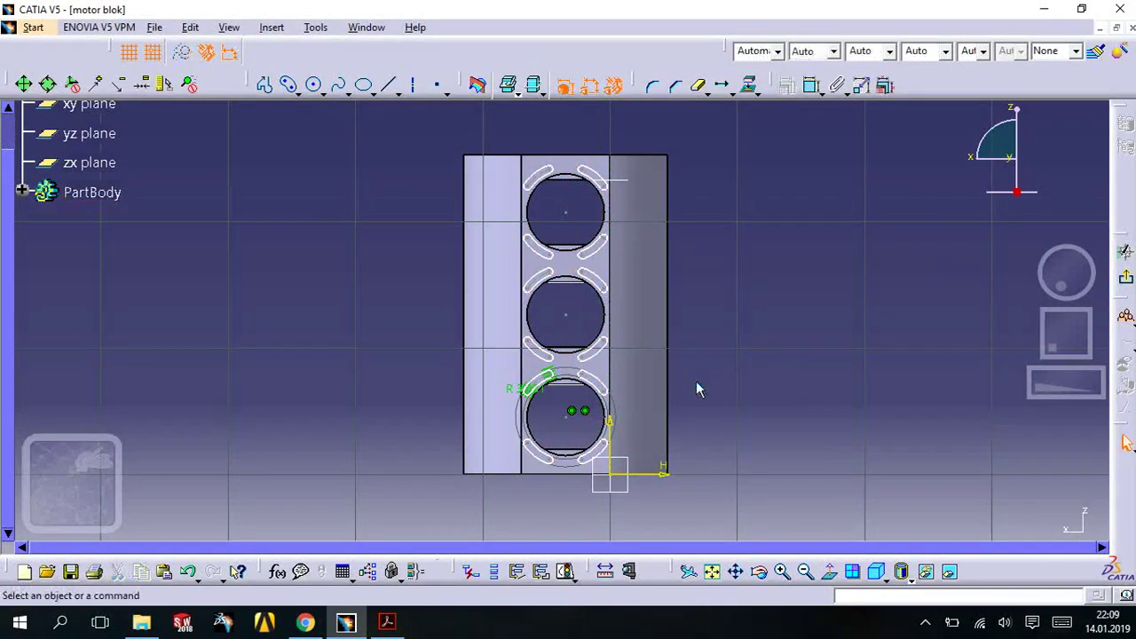
{"action": "middle_click_drag", "start_coordinate": [698, 388], "coordinate": [693, 302]}
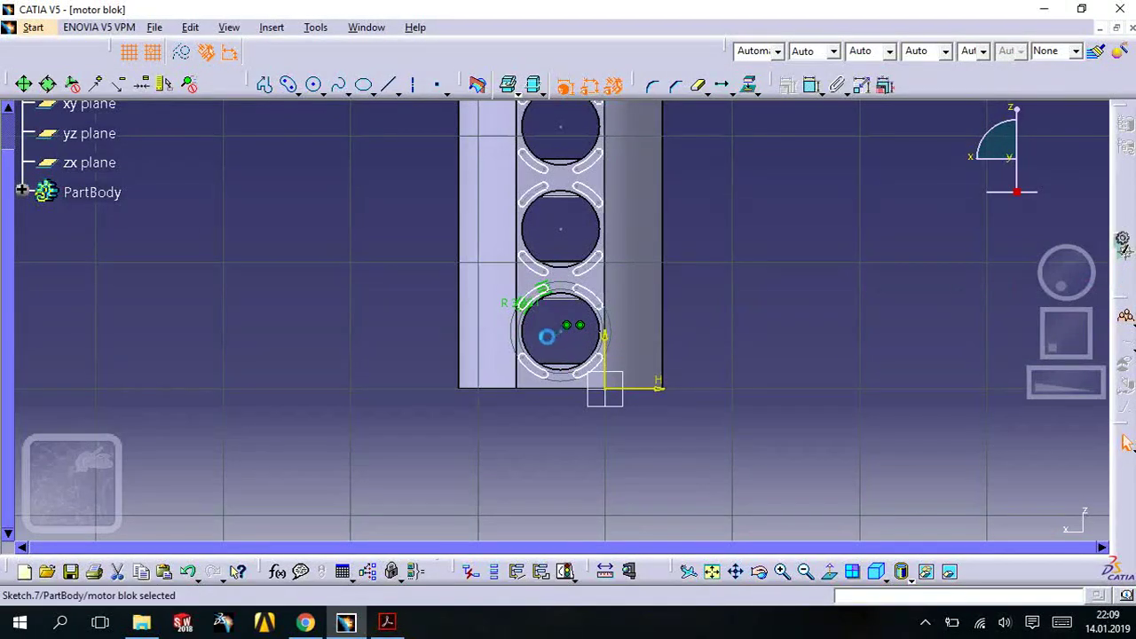
- Exit the sketcher and start a Pocket from the slot sketch, dismissing the profile error
{"action": "left_click", "coordinate": [680, 570]}
{"action": "mouse_move", "coordinate": [584, 373]}
{"action": "middle_mouse_down"}
{"action": "mouse_move", "coordinate": [583, 308]}
{"action": "mouse_move", "coordinate": [592, 393]}
{"action": "mouse_move", "coordinate": [448, 296]}
{"action": "middle_mouse_up"}
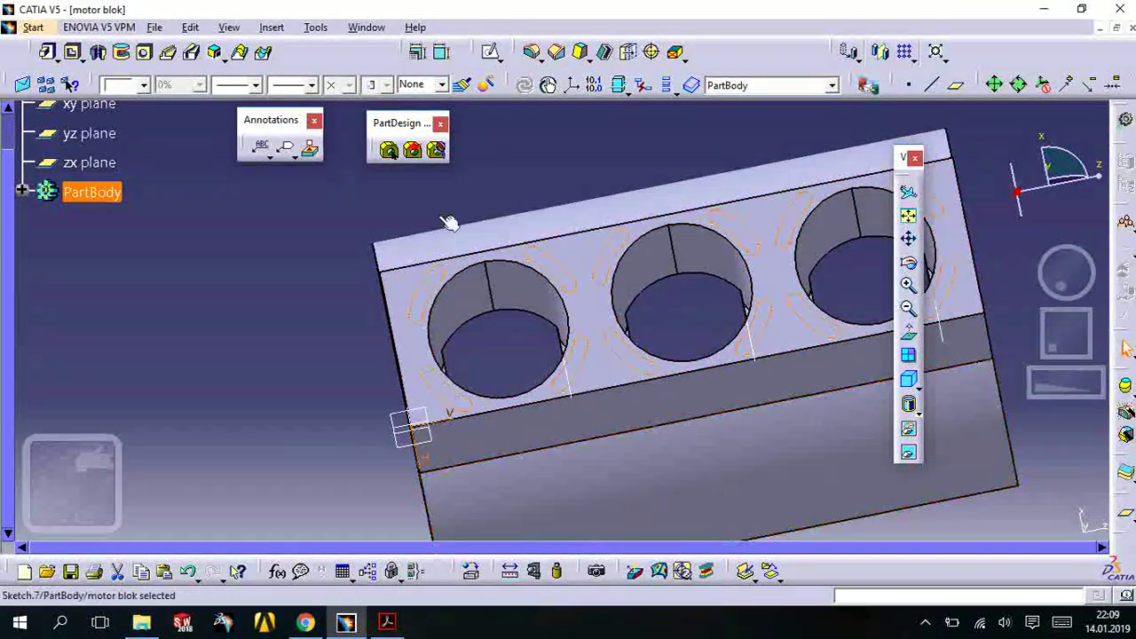
{"action": "left_click", "coordinate": [502, 258]}
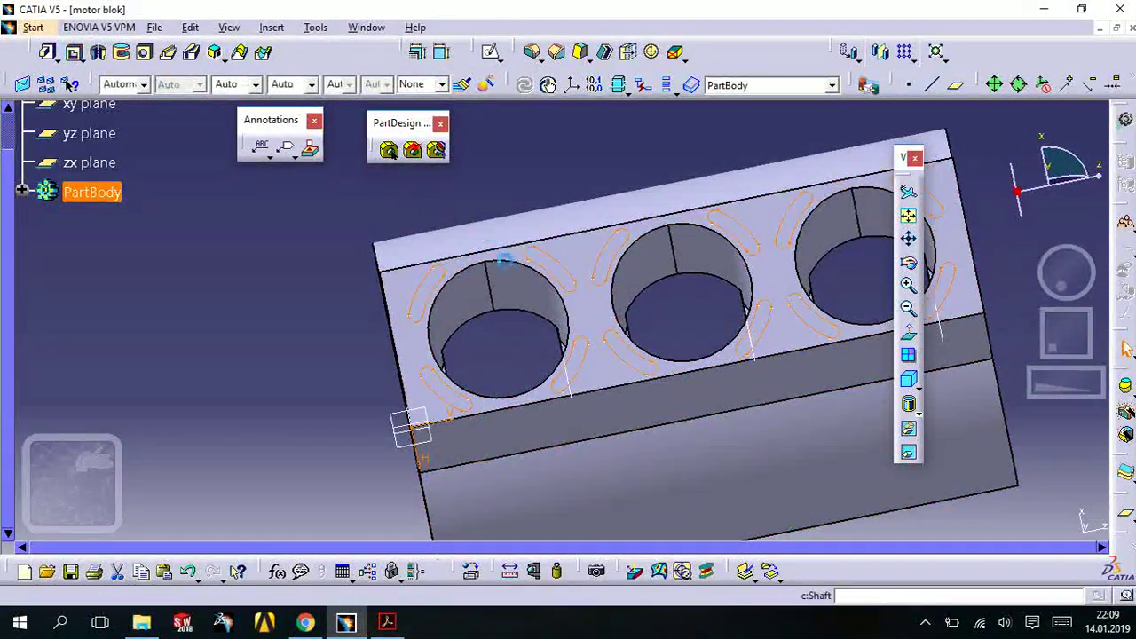
{"action": "key", "text": "p"}
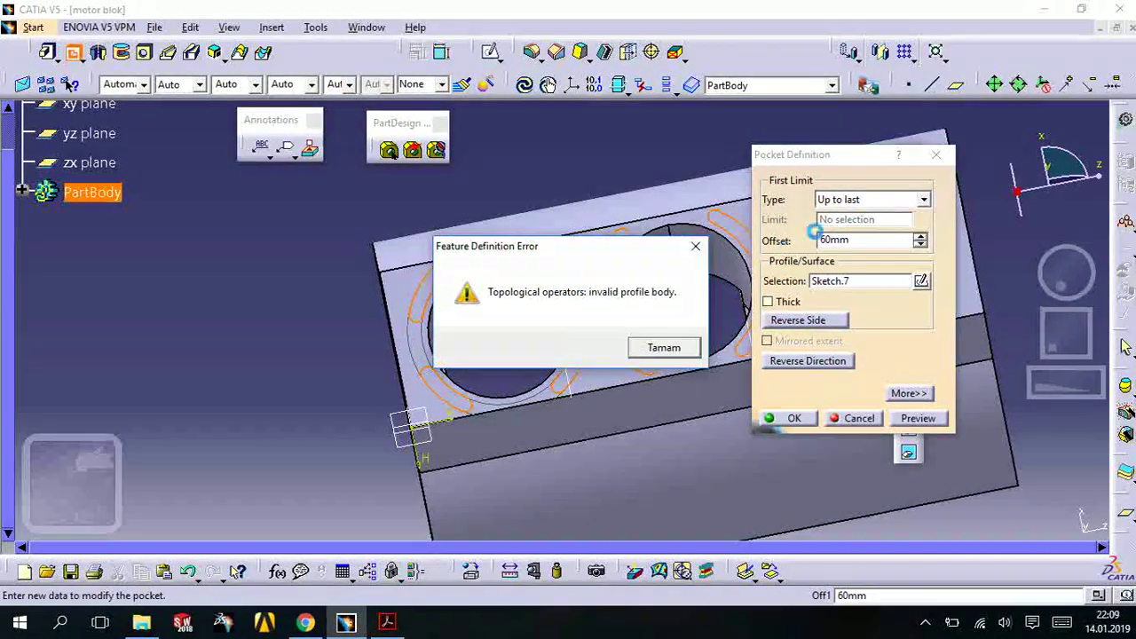
{"action": "key", "text": "Return"}
- Pocket the slots 60mm deep with Dimension type, previewing before confirming
{"action": "left_click", "coordinate": [874, 200]}
{"action": "left_click", "coordinate": [843, 216]}
{"action": "type", "text": "60"}
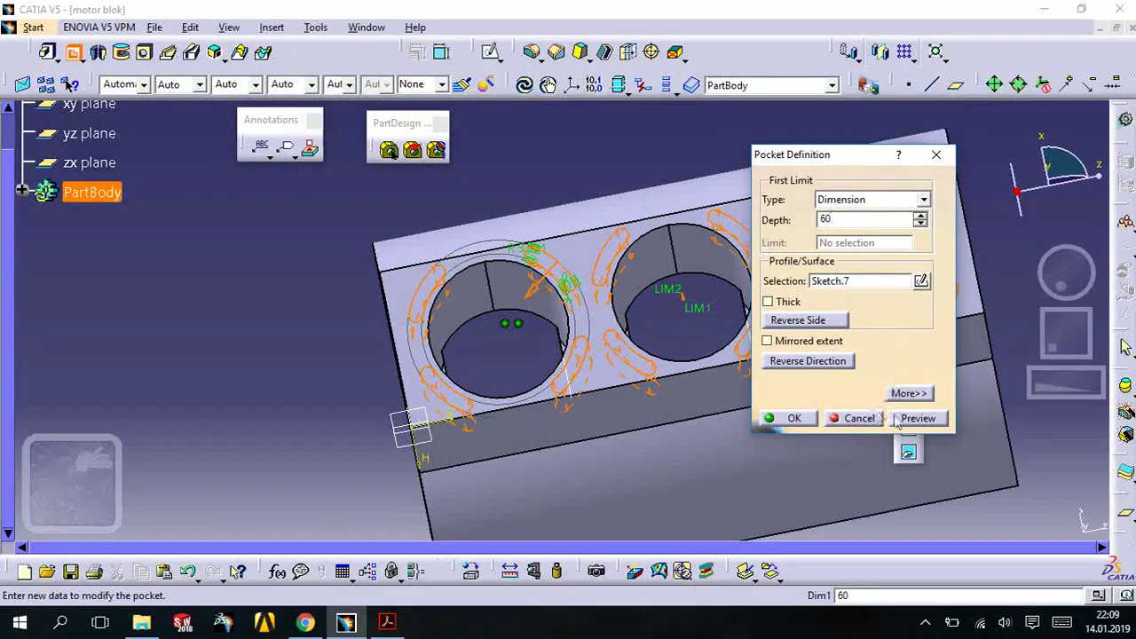
{"action": "left_click", "coordinate": [900, 421]}
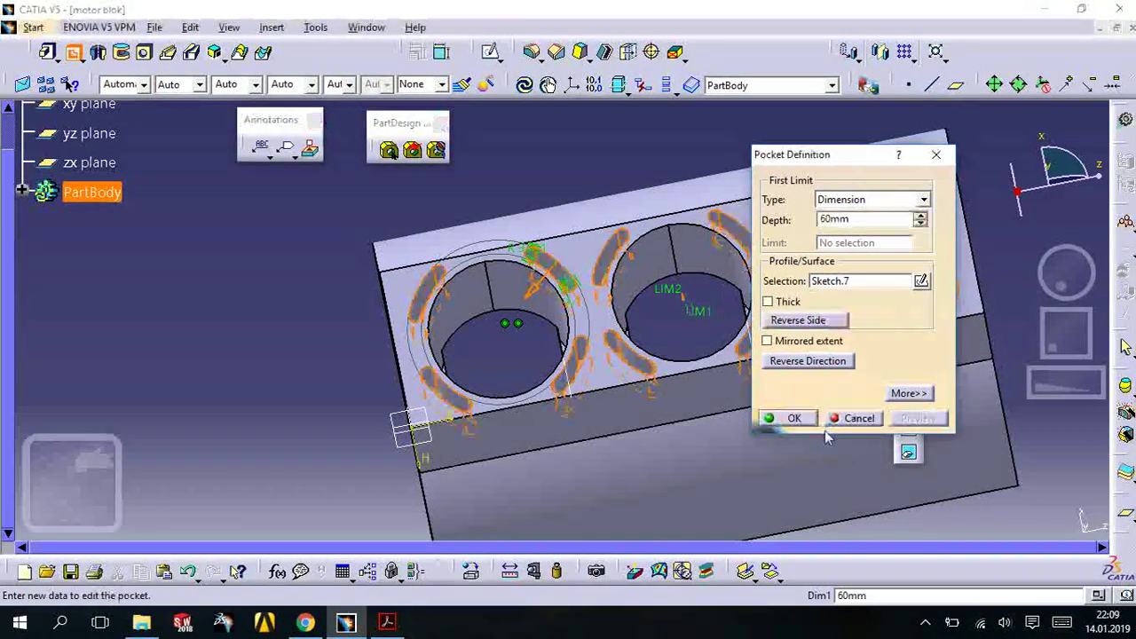
{"action": "middle_click_drag", "start_coordinate": [441, 395], "coordinate": [710, 417]}
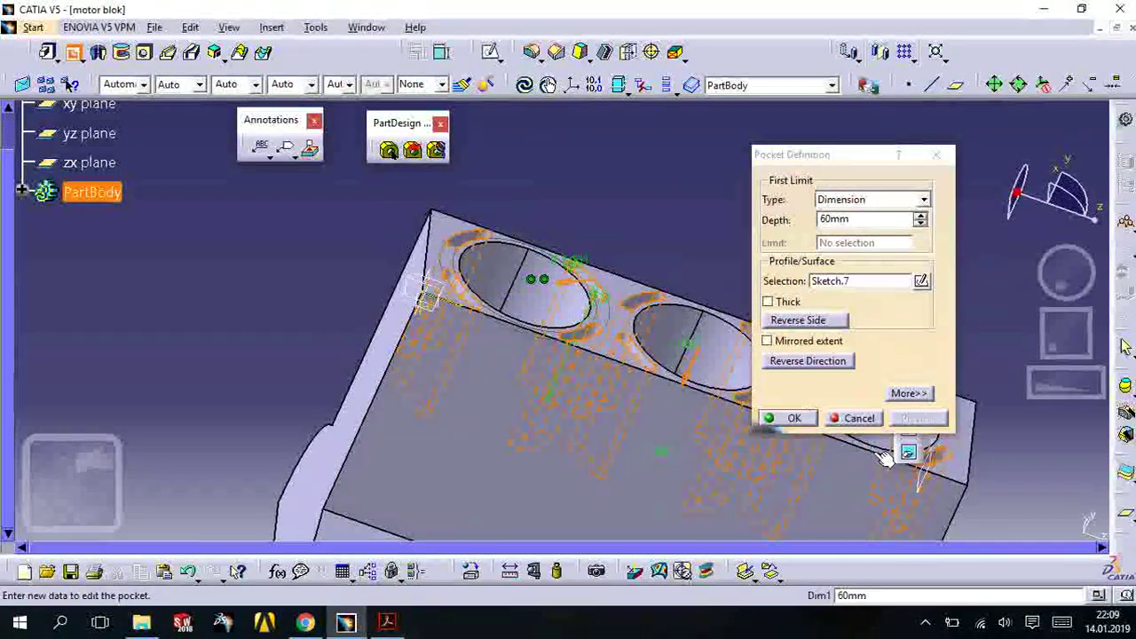
{"action": "left_click", "coordinate": [798, 417]}
{"action": "mouse_move", "coordinate": [654, 274]}
{"action": "middle_mouse_down"}
{"action": "mouse_move", "coordinate": [578, 425]}
{"action": "mouse_move", "coordinate": [630, 348]}
{"action": "mouse_move", "coordinate": [751, 424]}
{"action": "middle_mouse_up"}
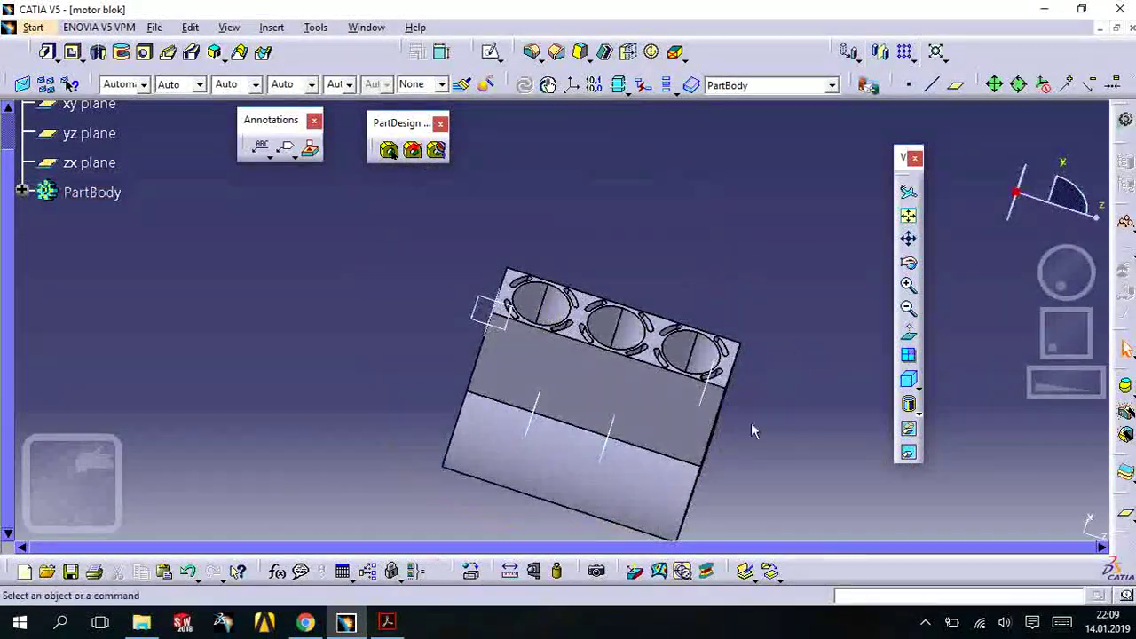
- Expand the PartBody tree down to Pocket.6 and Sketch.7 and rotate the block to inspect it
{"action": "mouse_move", "coordinate": [590, 405]}
{"action": "middle_mouse_down"}
{"action": "mouse_move", "coordinate": [665, 253]}
{"action": "mouse_move", "coordinate": [547, 374]}
{"action": "mouse_move", "coordinate": [172, 209]}
{"action": "middle_mouse_up"}
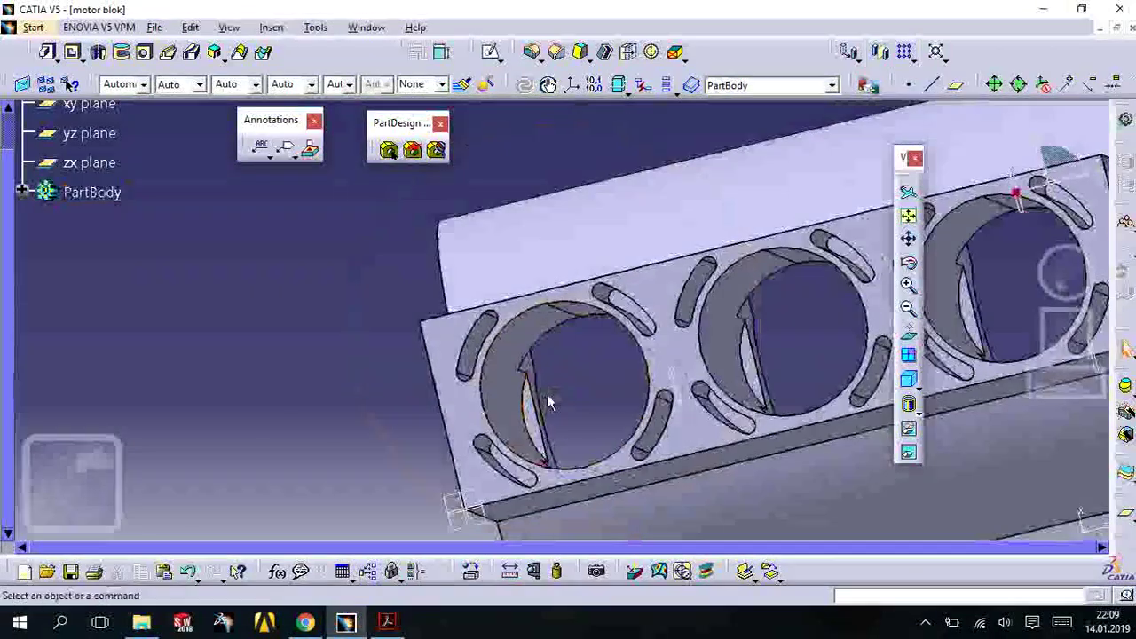
{"action": "left_click", "coordinate": [22, 191]}
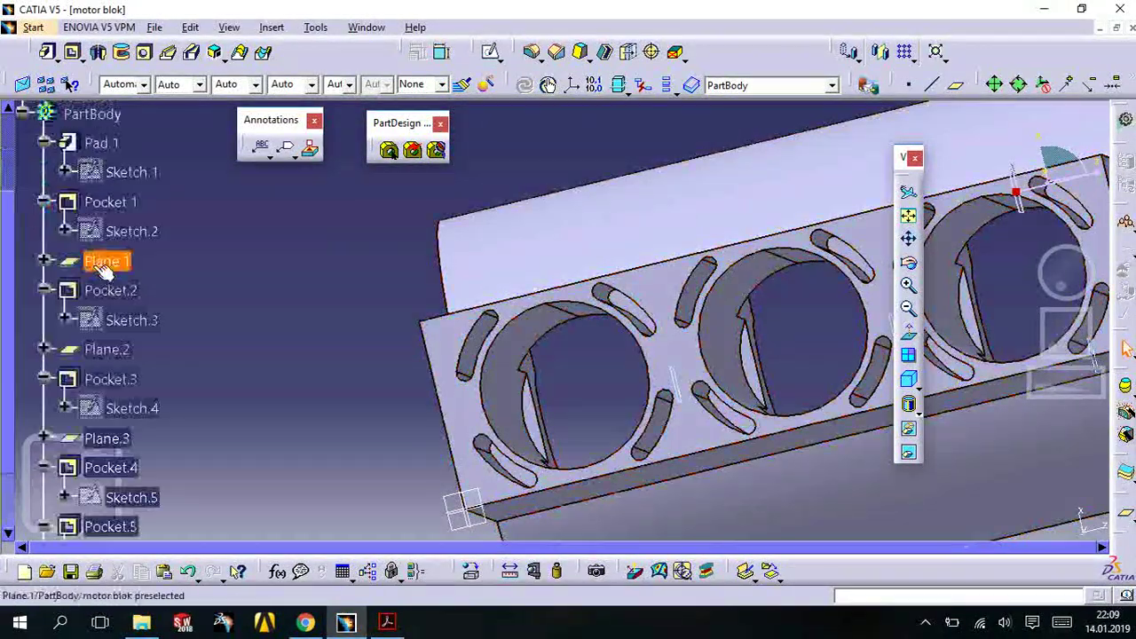
{"action": "scroll", "coordinate": [127, 348], "scroll_direction": "down", "scroll_amount": 3}
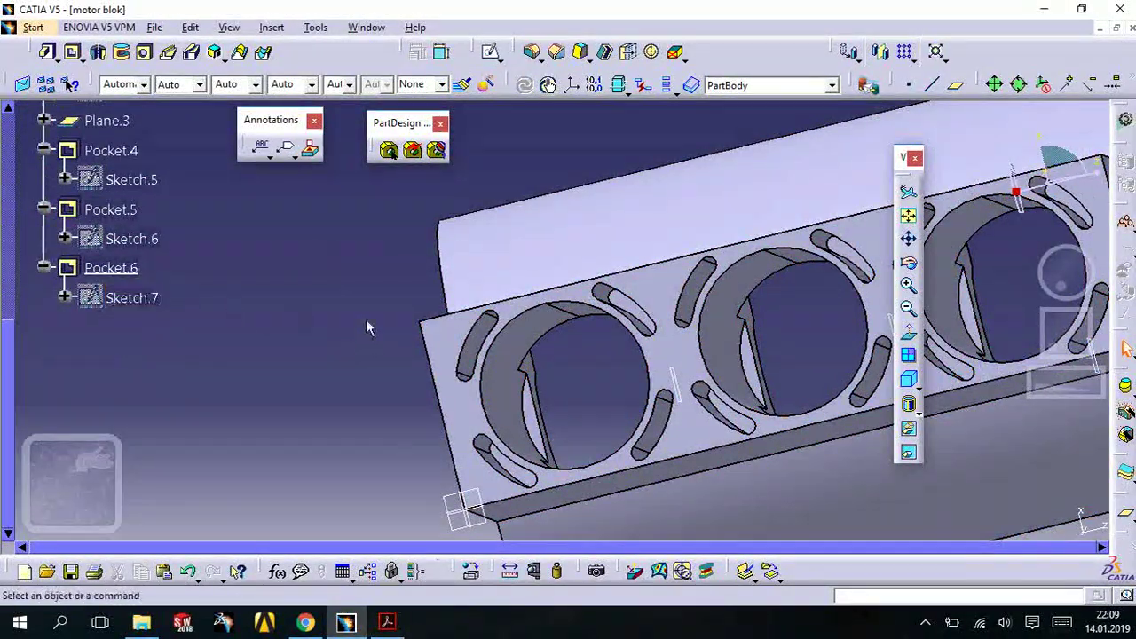
{"action": "middle_click_drag", "start_coordinate": [368, 328], "coordinate": [593, 229]}
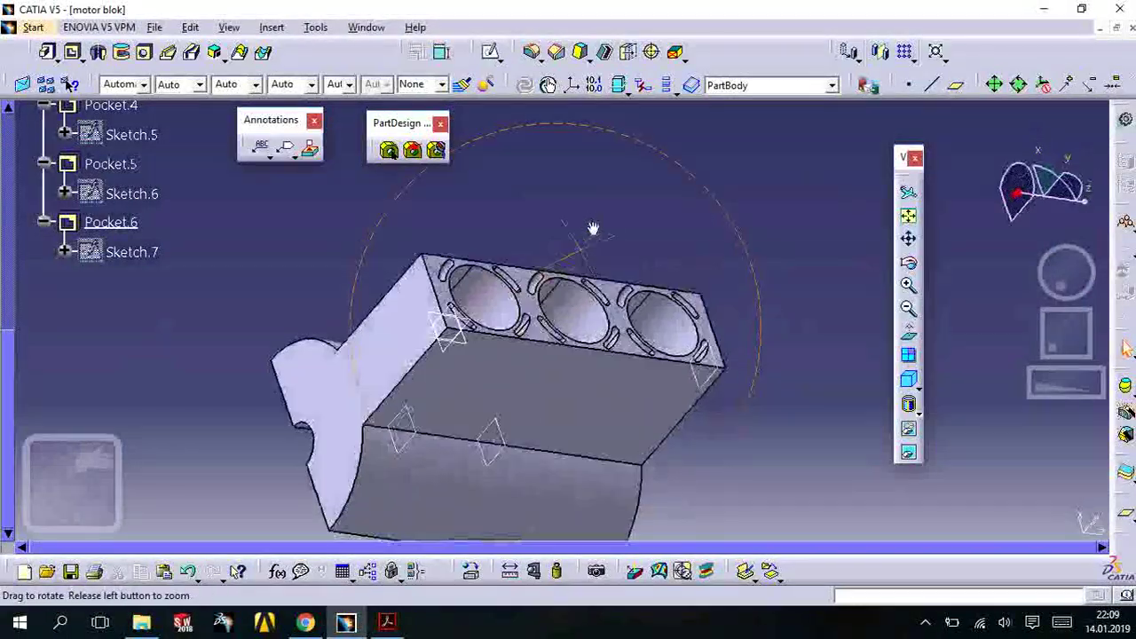
{"action": "mouse_move", "coordinate": [593, 229]}
{"action": "middle_mouse_down"}
{"action": "mouse_move", "coordinate": [576, 231]}
{"action": "mouse_move", "coordinate": [519, 421]}
{"action": "mouse_move", "coordinate": [406, 284]}
{"action": "middle_mouse_up"}
{"action": "mouse_move", "coordinate": [547, 310]}
{"action": "middle_mouse_down"}
{"action": "mouse_move", "coordinate": [675, 441]}
{"action": "mouse_move", "coordinate": [665, 361]}
{"action": "mouse_move", "coordinate": [546, 349]}
{"action": "middle_mouse_up"}
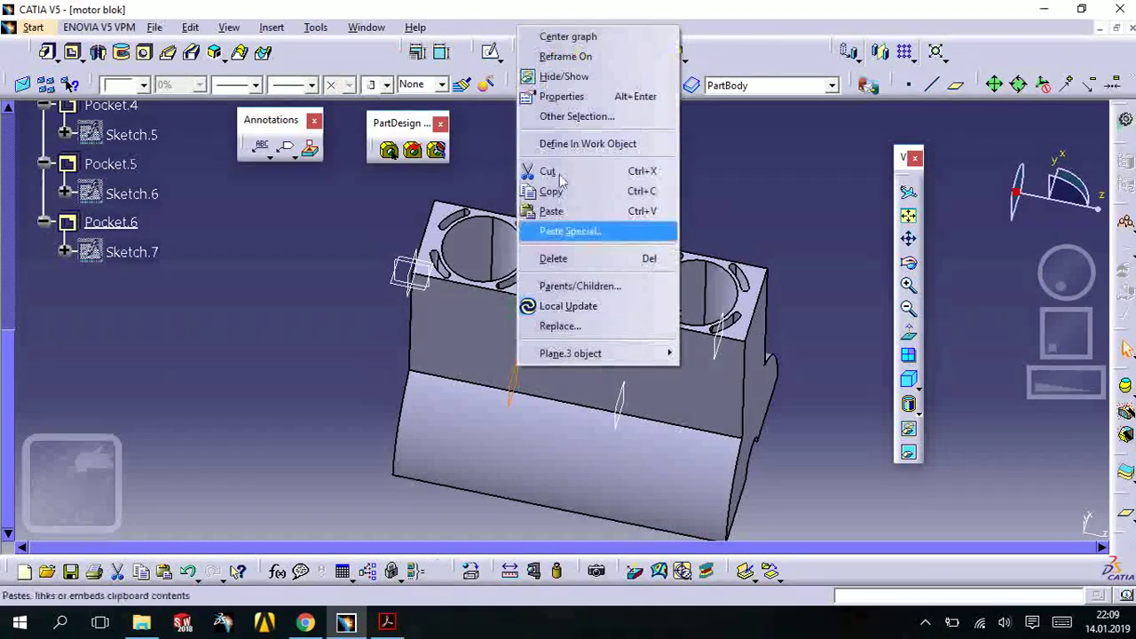
- Hide Plane.3 and the reference plane on the top face using Other Selection and Hide/Show
{"action": "left_click", "coordinate": [622, 75]}
{"action": "right_click", "coordinate": [632, 407]}
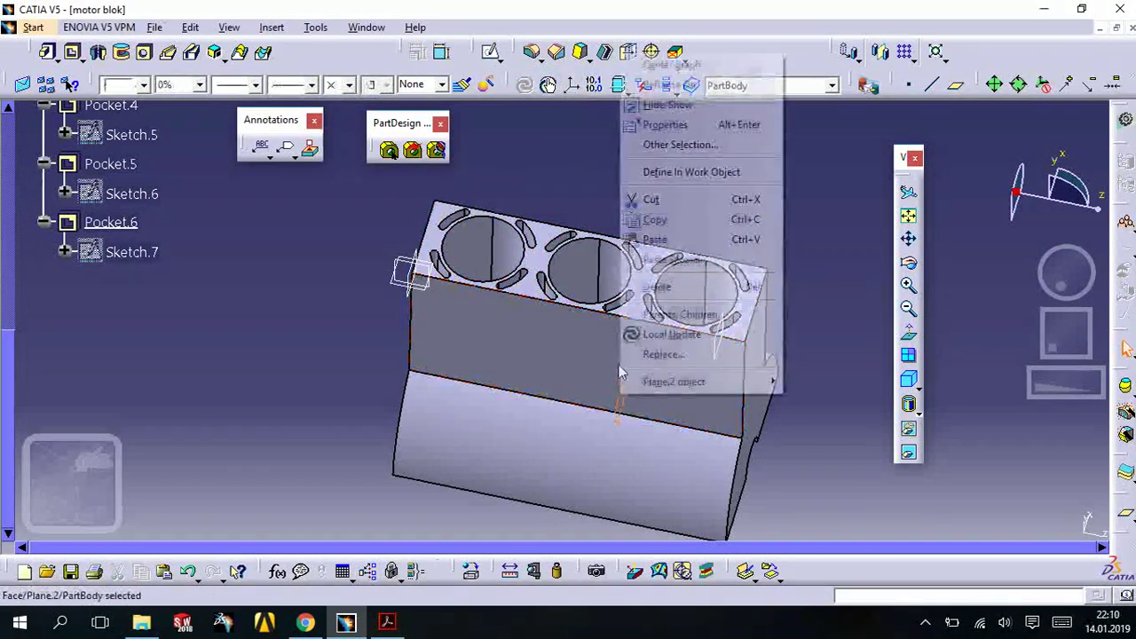
{"action": "left_click", "coordinate": [672, 145]}
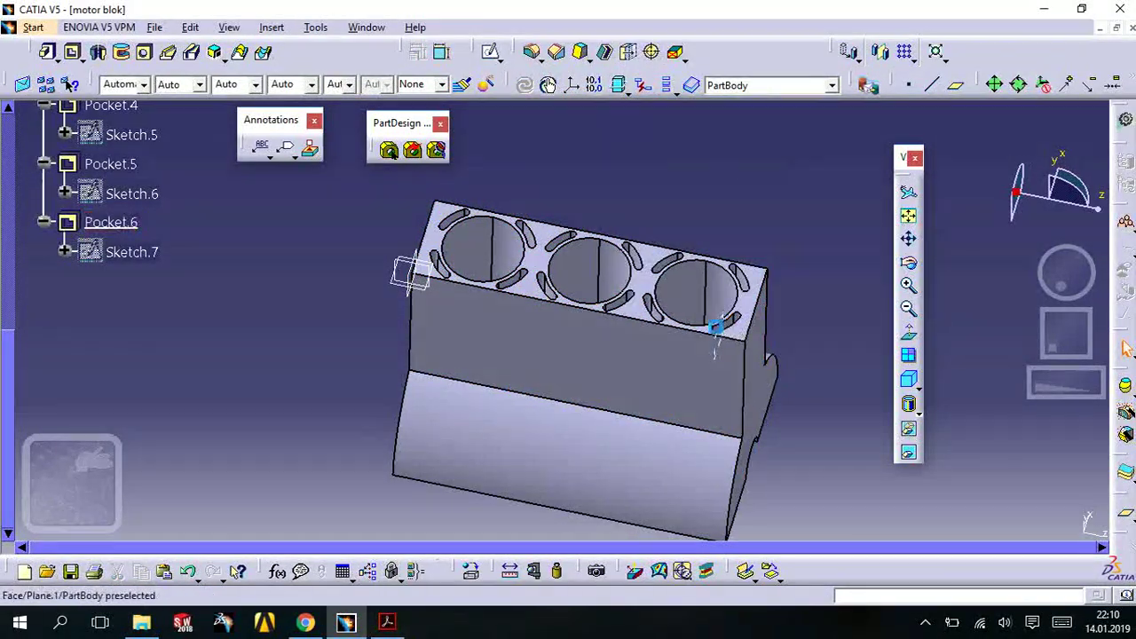
{"action": "right_click", "coordinate": [726, 333]}
{"action": "left_click", "coordinate": [754, 355]}
{"action": "left_click", "coordinate": [759, 317]}
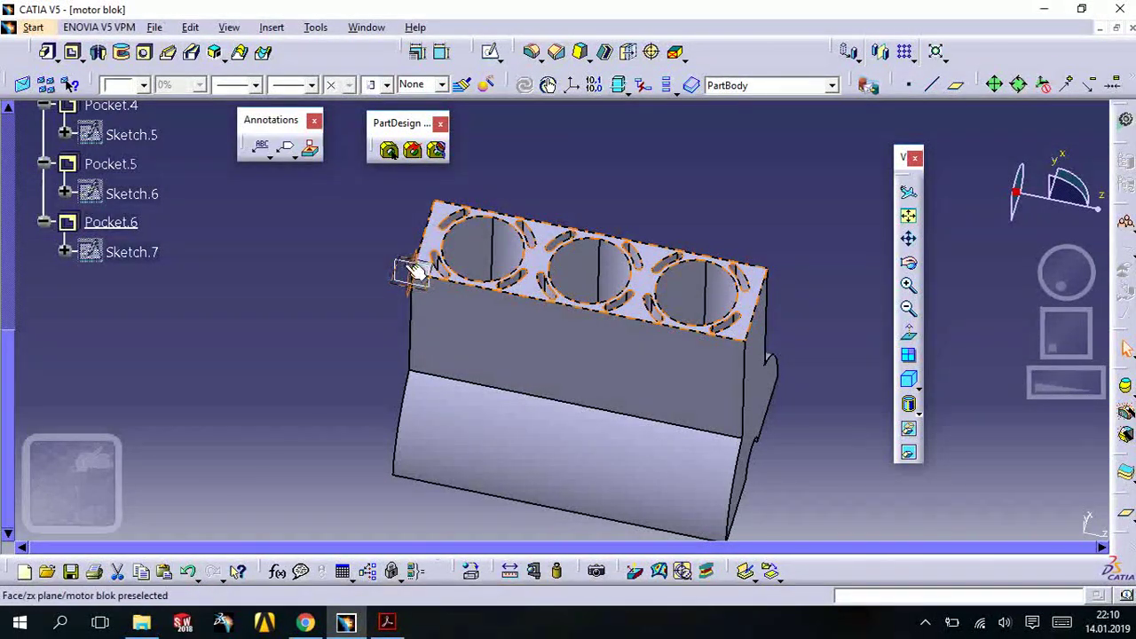
{"action": "right_click", "coordinate": [404, 266]}
{"action": "left_click", "coordinate": [435, 315]}
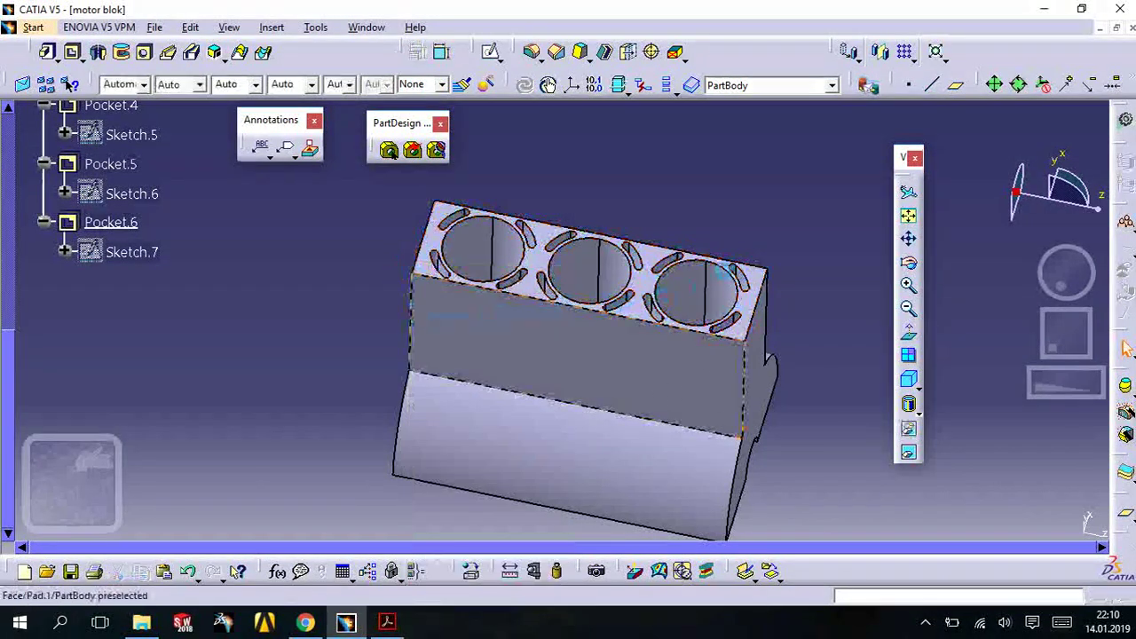
- Dock the floating View and PartDesign toolbars out of the model area
{"action": "middle_click_drag", "start_coordinate": [771, 451], "coordinate": [680, 477]}
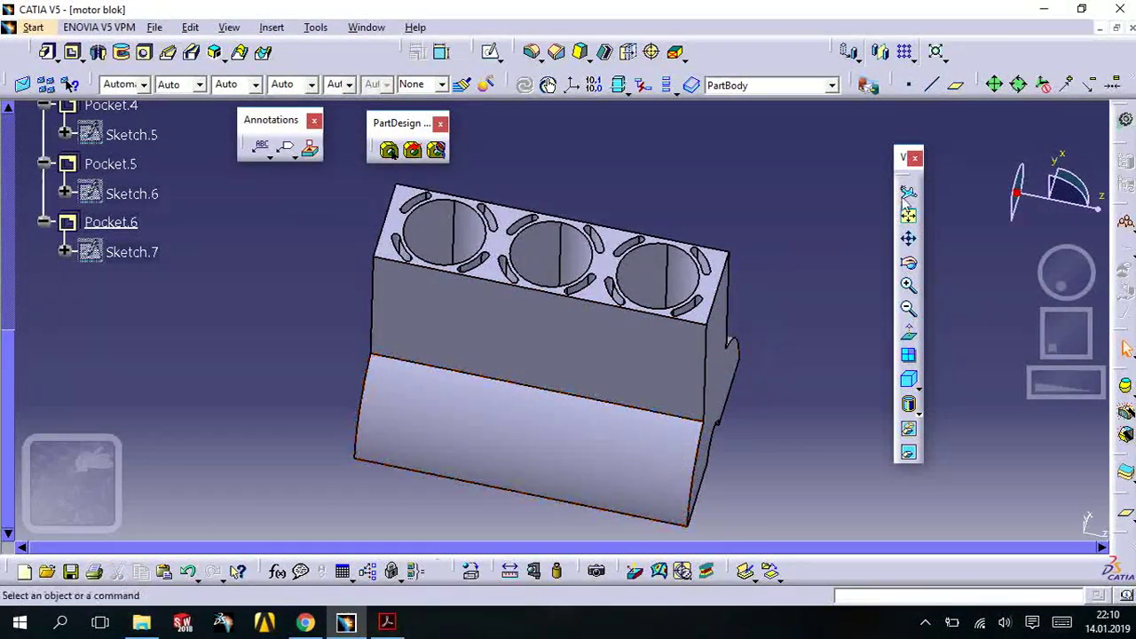
{"action": "left_click_drag", "start_coordinate": [904, 171], "coordinate": [1117, 169]}
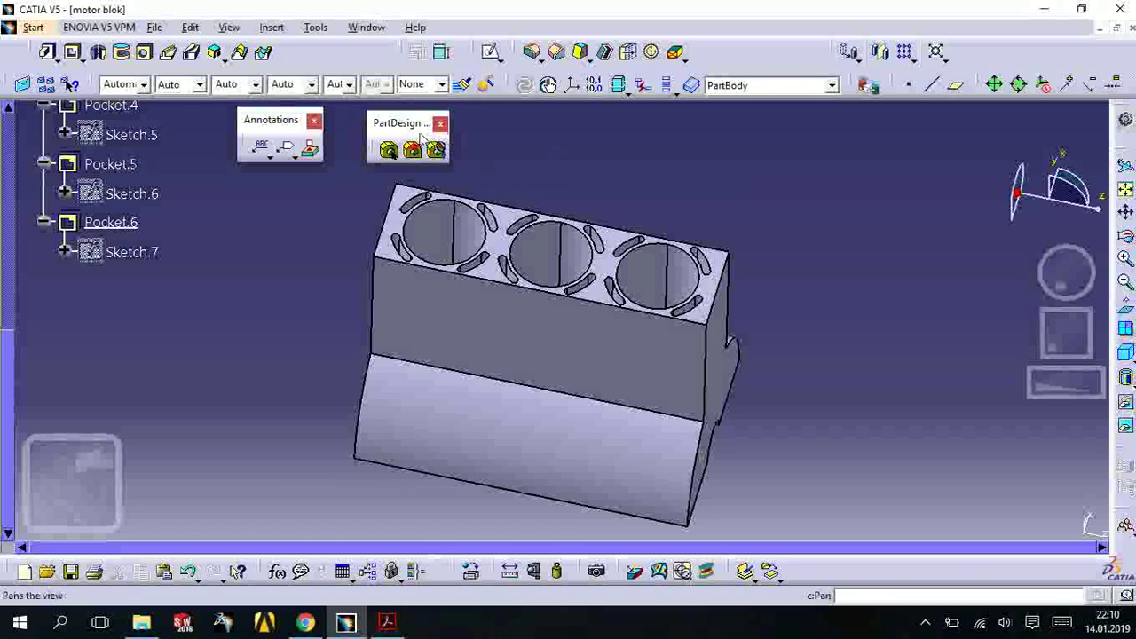
{"action": "left_click_drag", "start_coordinate": [771, 69], "coordinate": [772, 53]}
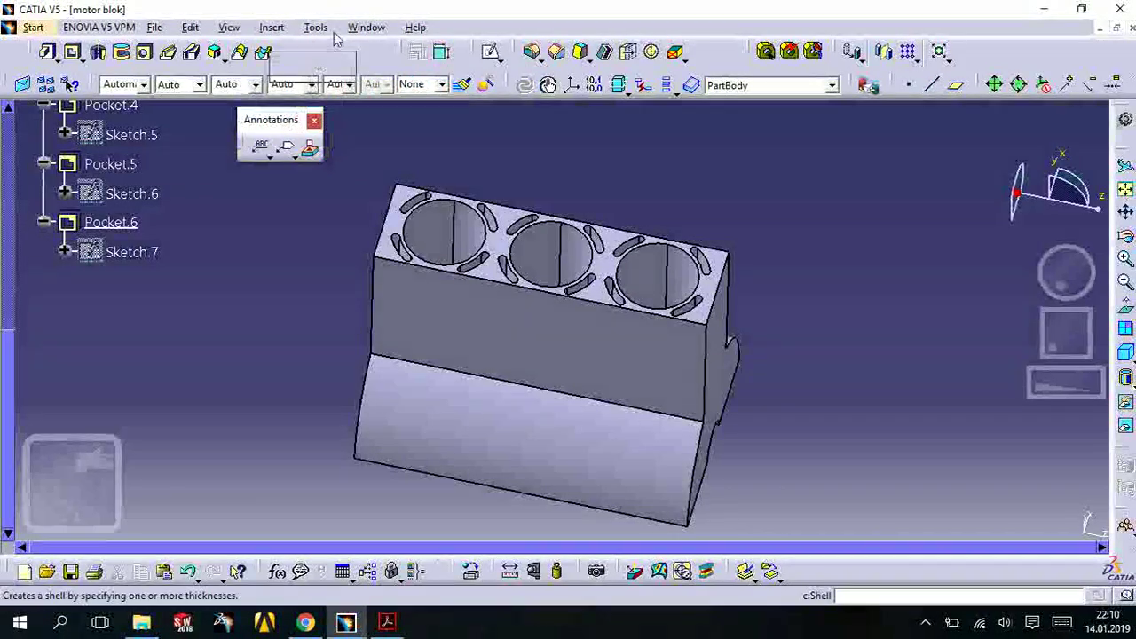